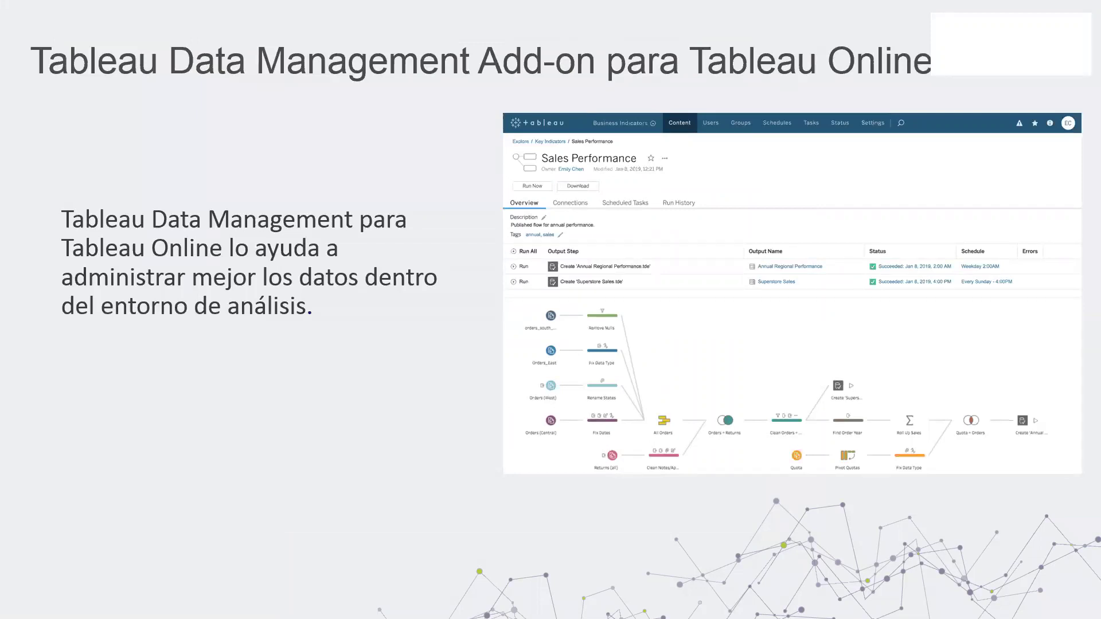
- Switch to Tableau Online in the browser, change to the site listed just after LogShark, and open its External Assets
key(Right)
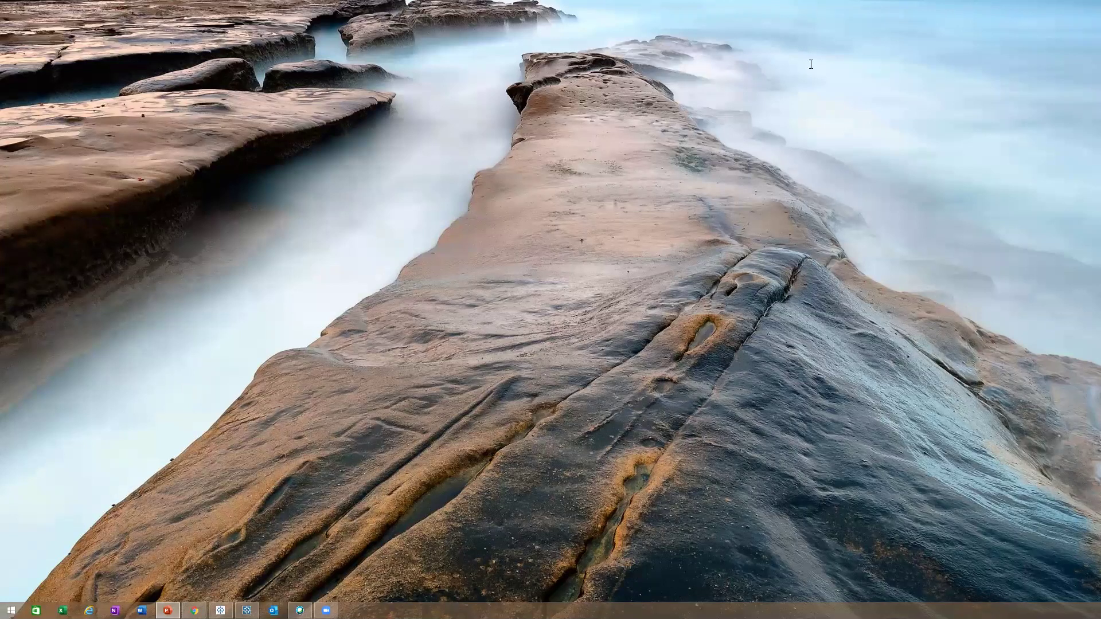
key(alt+Tab)
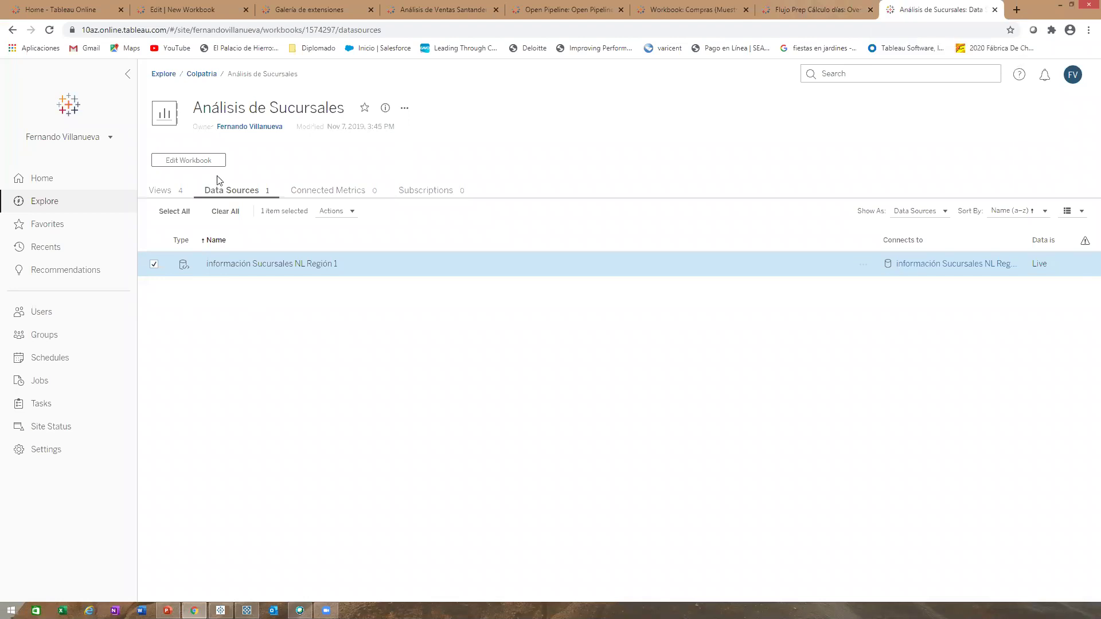
click(106, 136)
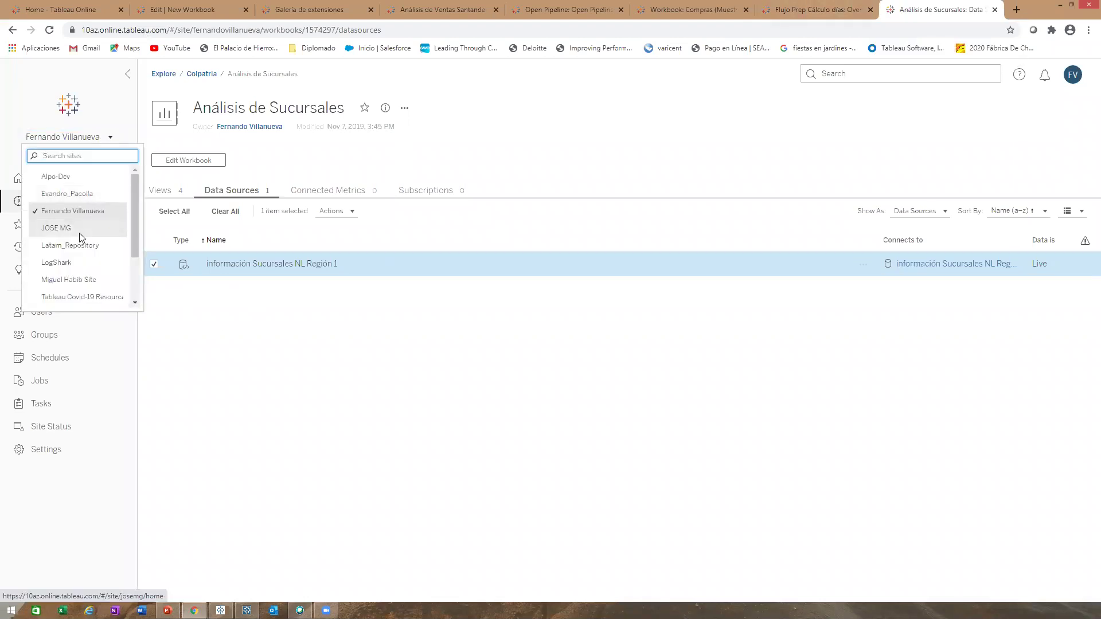
click(69, 279)
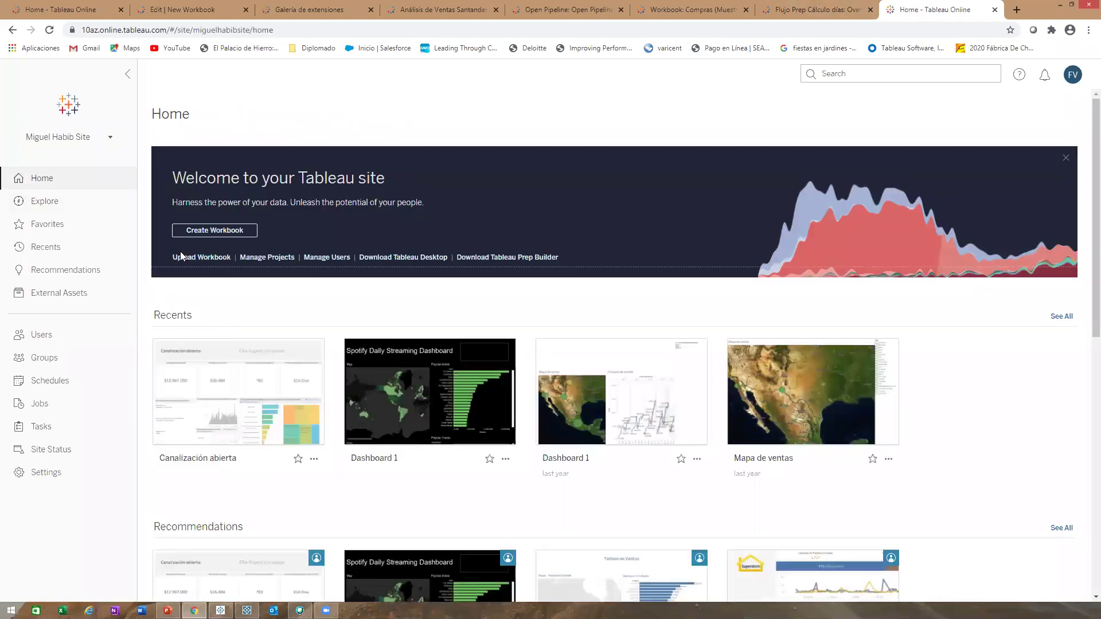
click(58, 295)
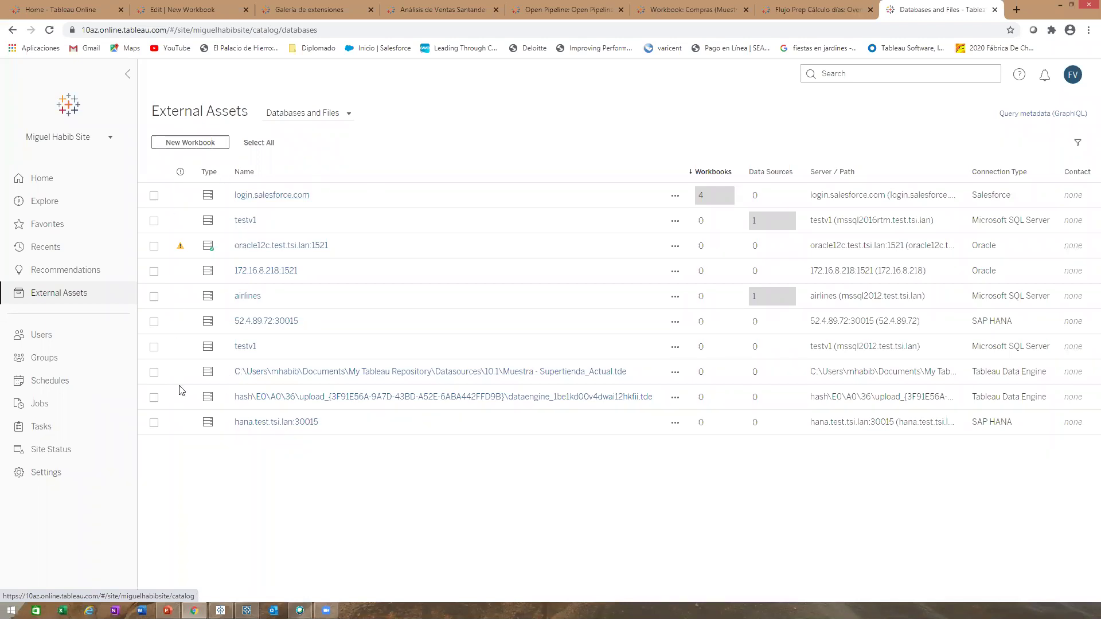
- Open the oracle12c.test.tsi.lan:1521 database and its Starbucks table to view the columns
click(281, 244)
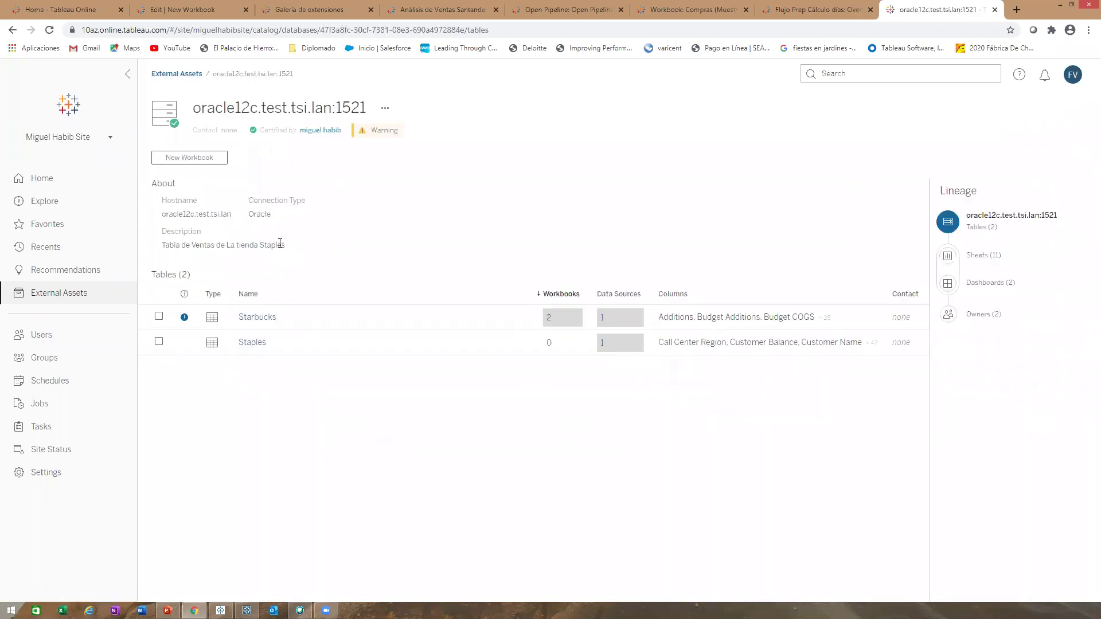
click(255, 319)
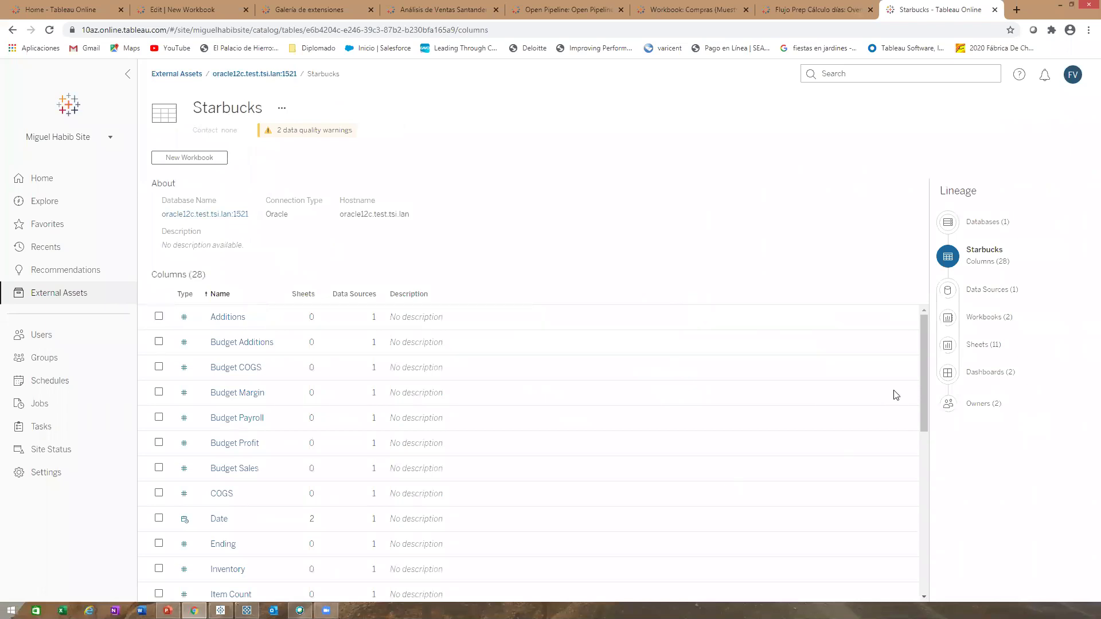
drag(922, 366, 925, 334)
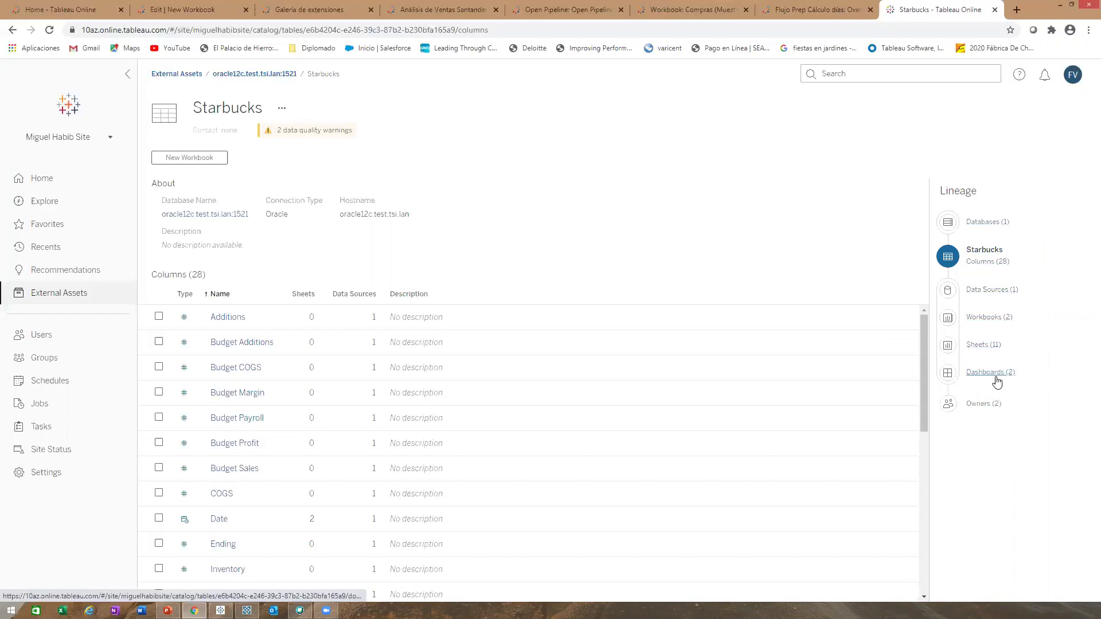
- Review the Starbucks table's lineage, from its upstream databases and columns to its downstream workbooks, sheets, dashboards and owners
click(996, 227)
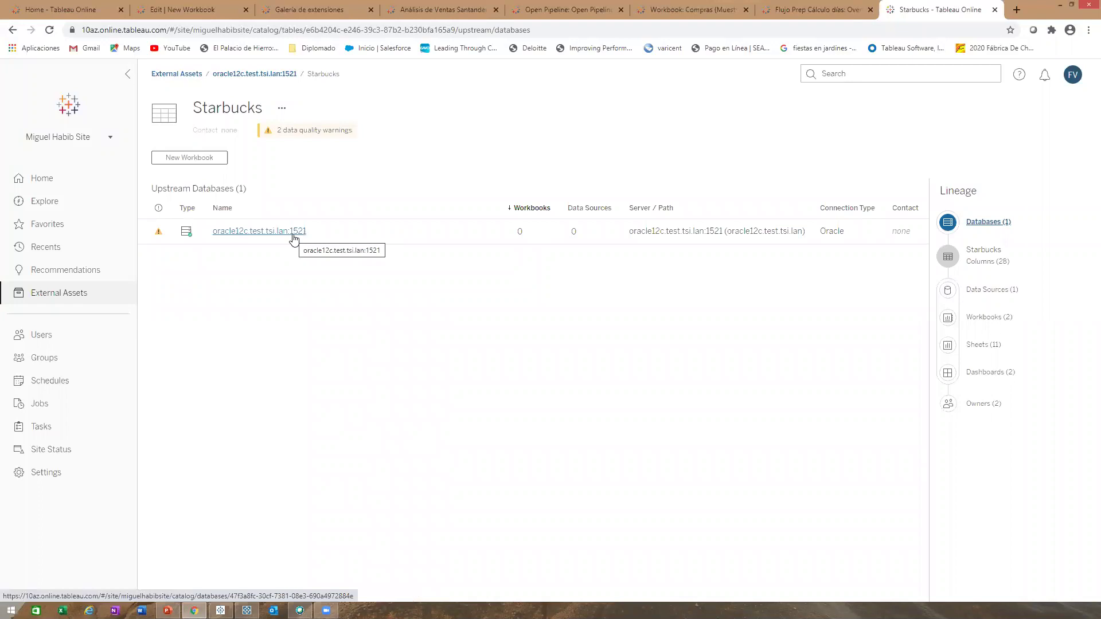
click(984, 250)
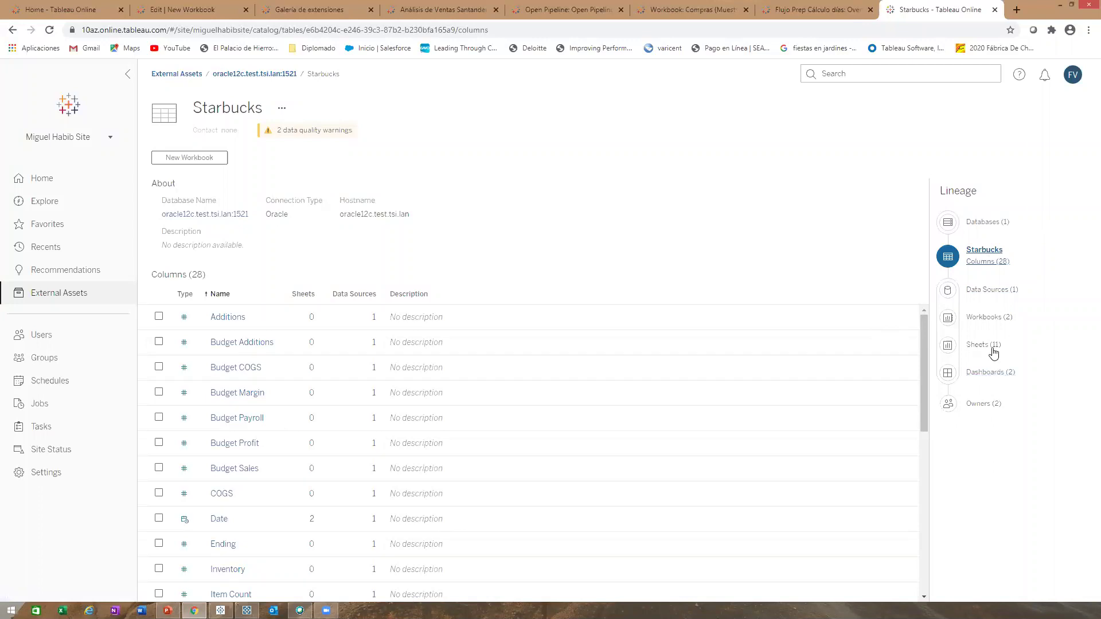
click(994, 322)
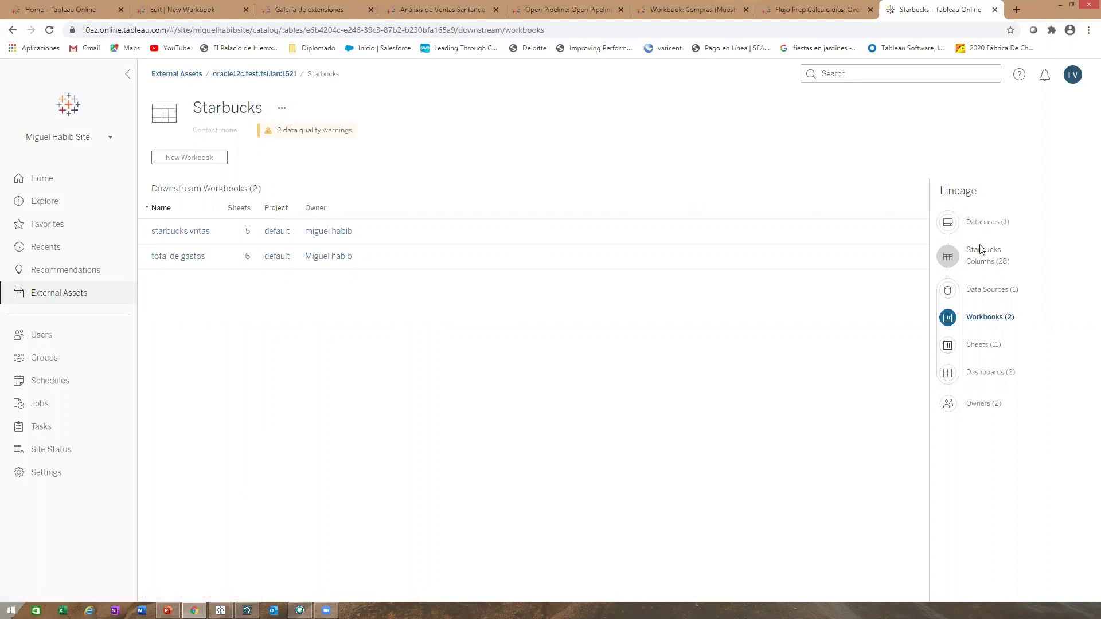
click(993, 347)
click(995, 374)
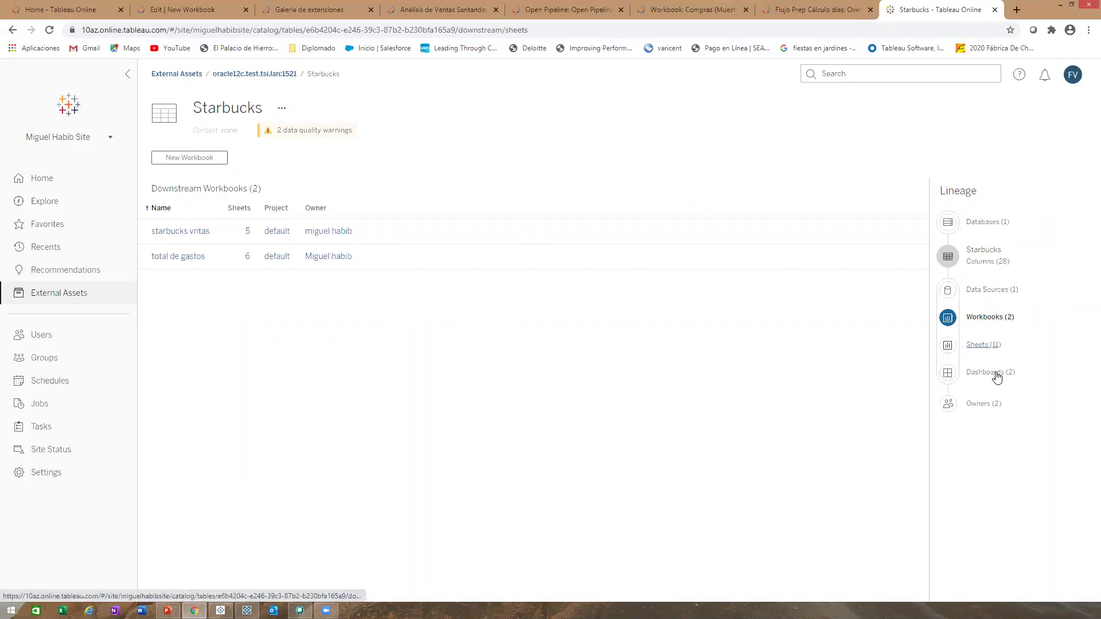
click(995, 411)
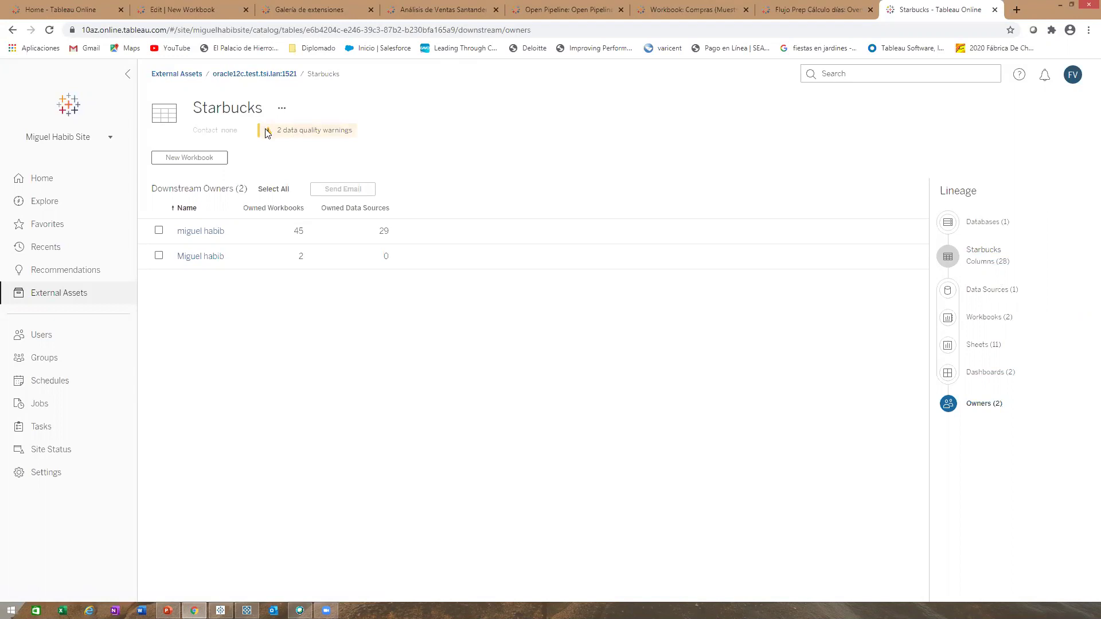
mouse_move(267, 133)
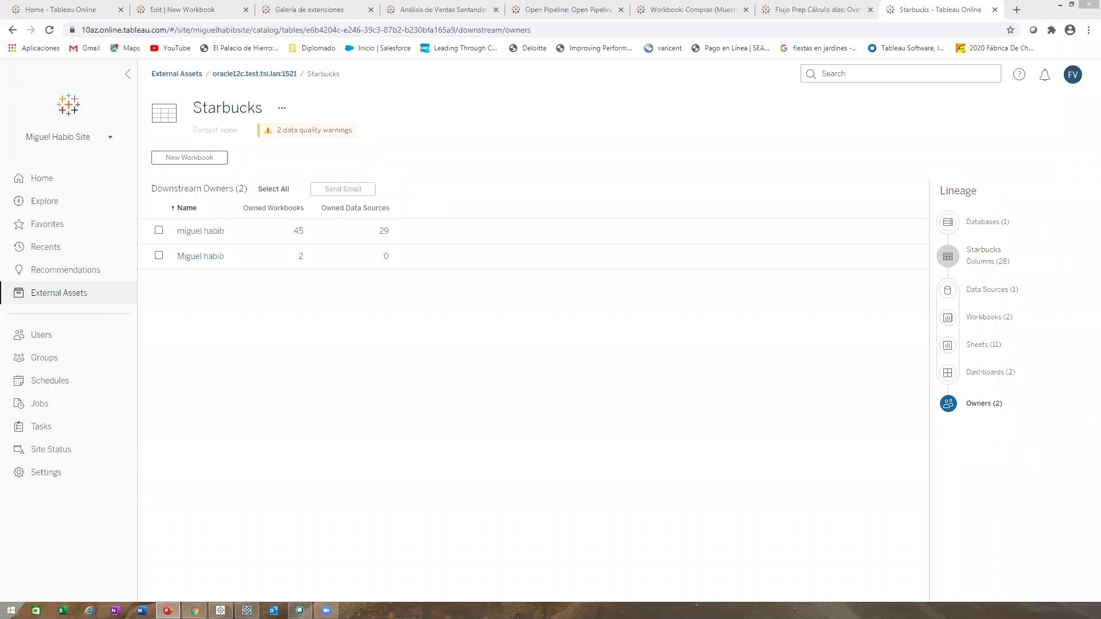
- Switch to Tableau Prep Builder and view the step types that can be added after Limpiar 3, including Script
key(alt+Tab)
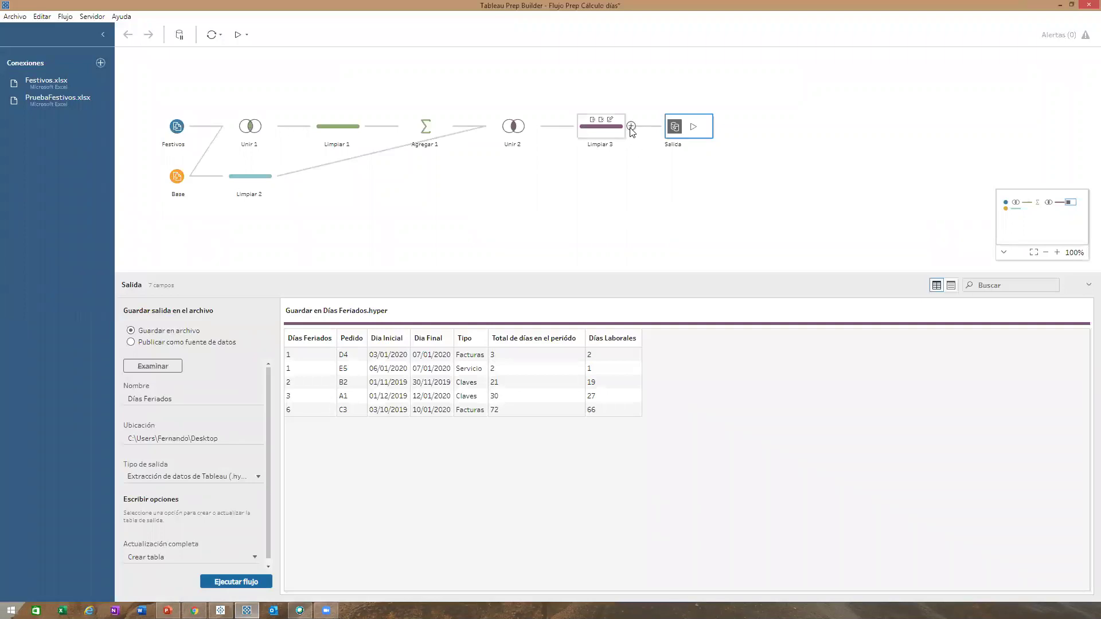
click(631, 126)
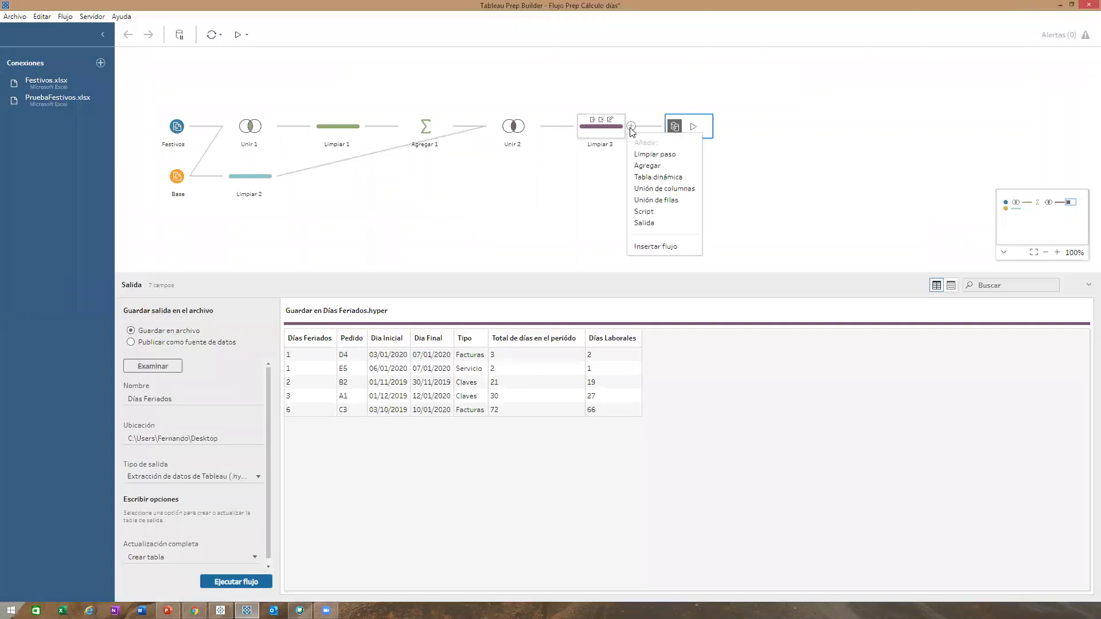
click(662, 211)
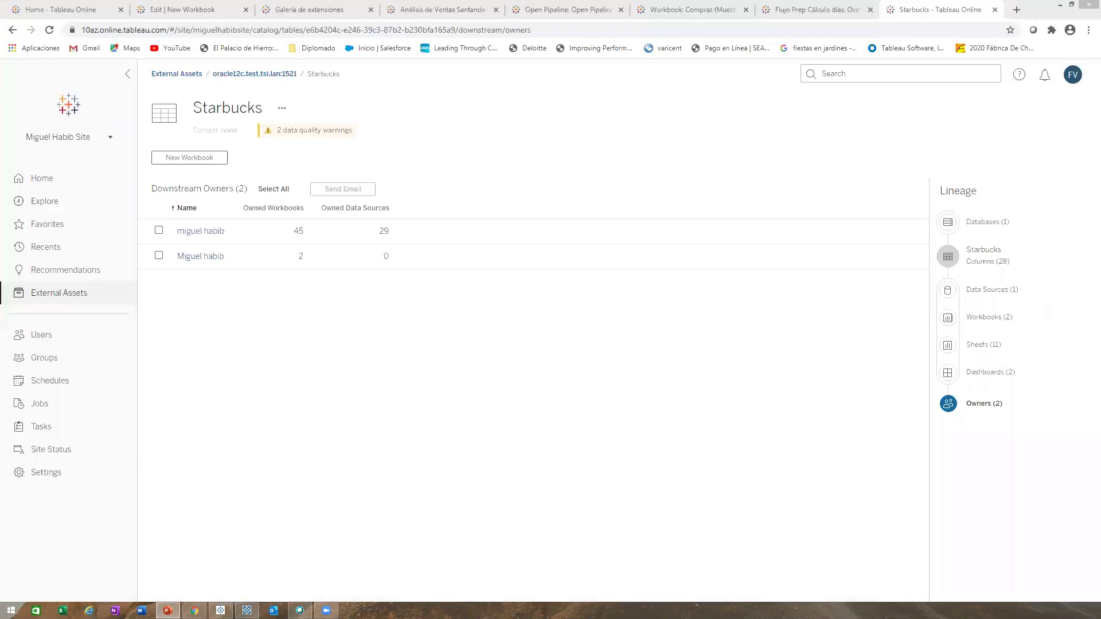
- Switch to the TUG BA workbook in Tableau Desktop, open the Explain Data sheet and inspect the scatter plot's outlier marks
key(super+d)
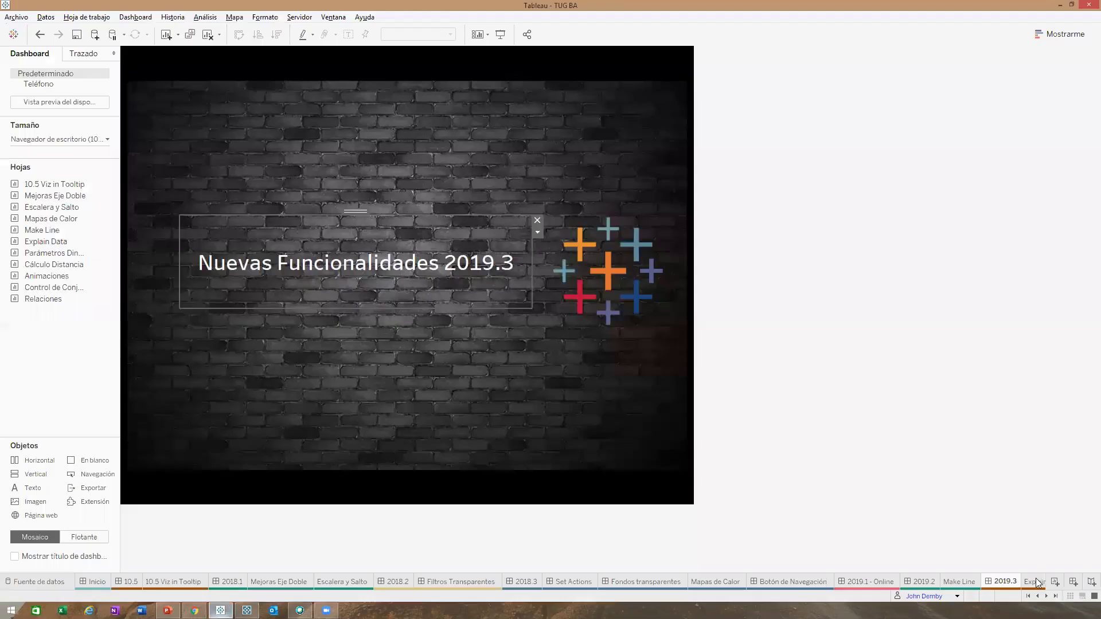
click(1035, 582)
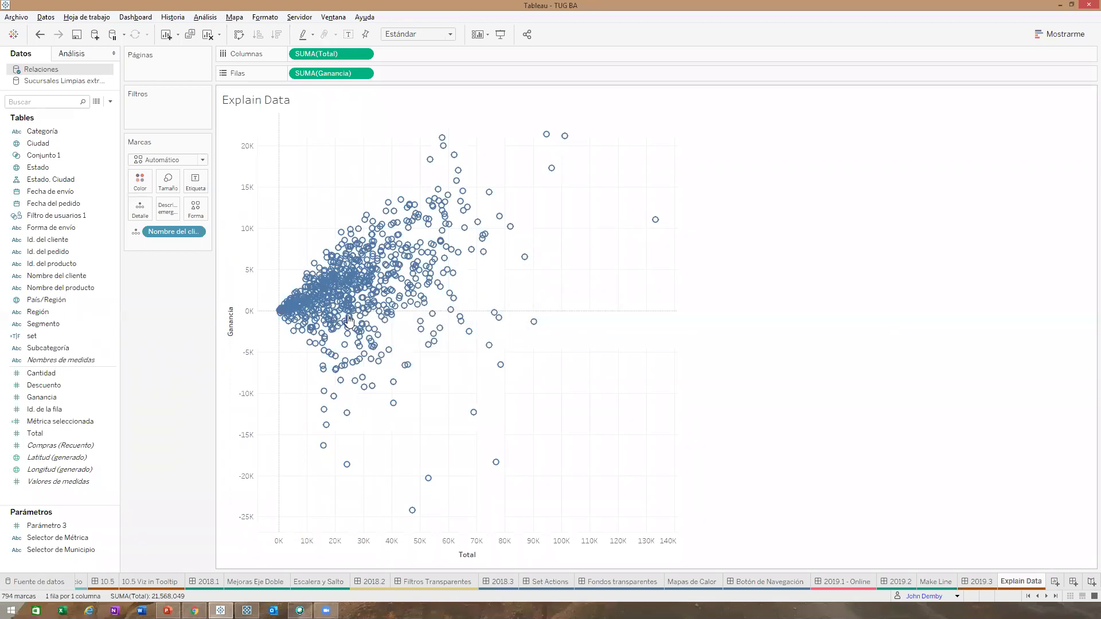
mouse_move(349, 320)
mouse_move(655, 221)
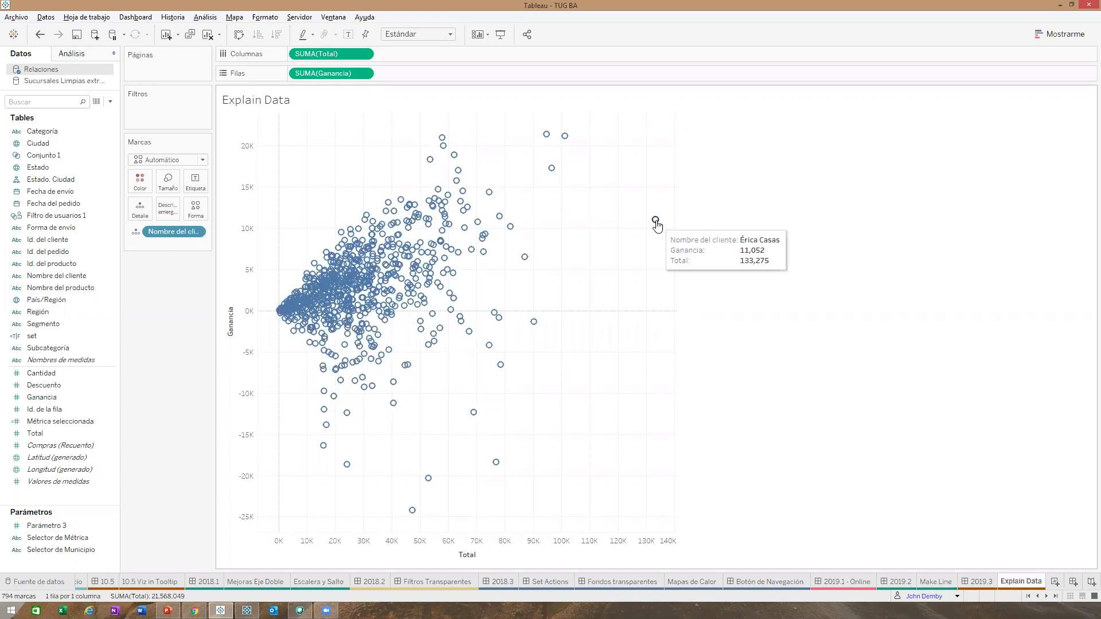
mouse_move(546, 136)
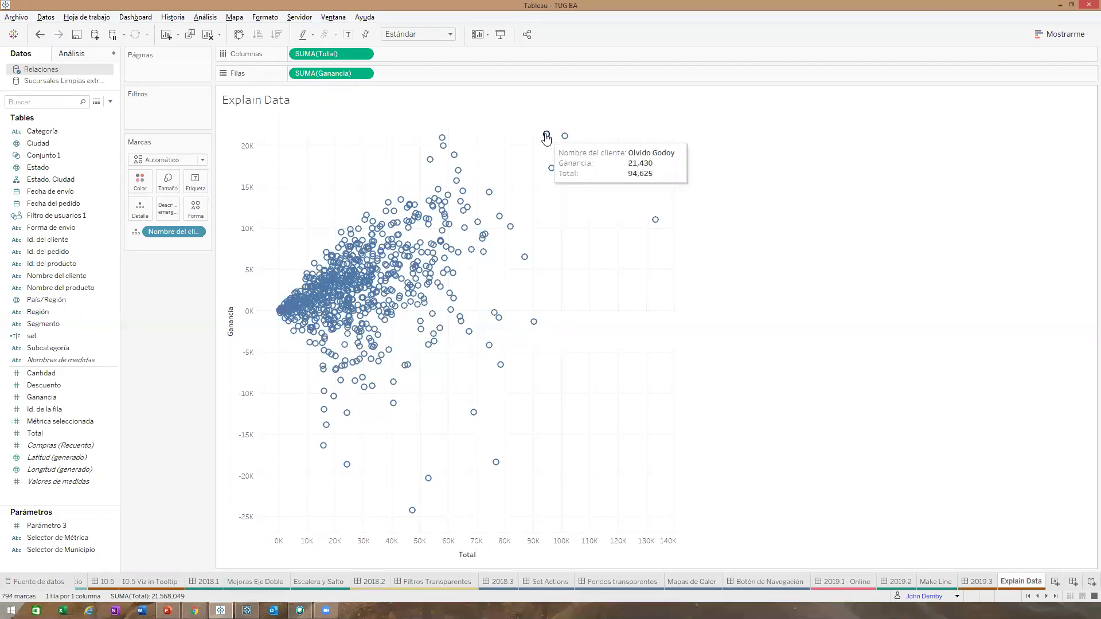
- Run Explain Data on the customer mark with the highest Total and enlarge the explanation window
click(656, 221)
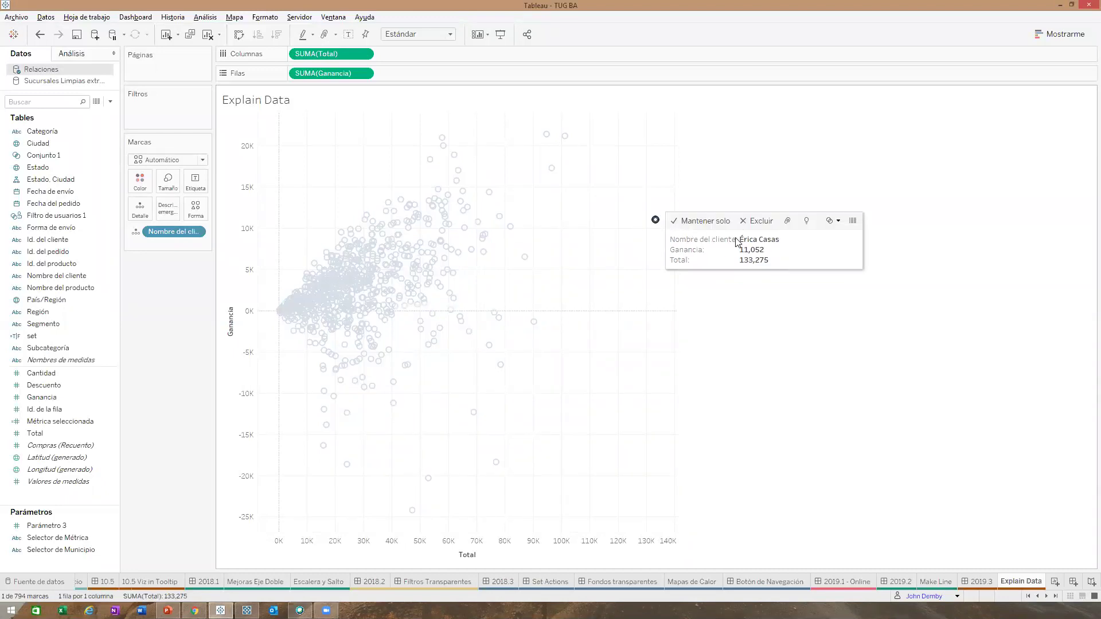
click(808, 222)
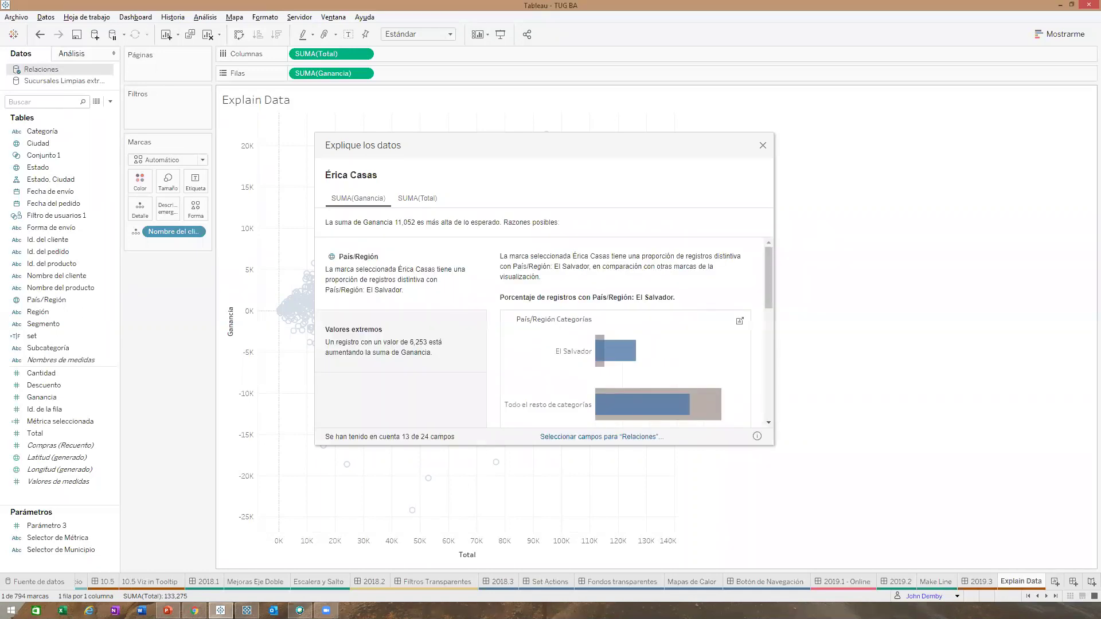
drag(771, 445, 824, 525)
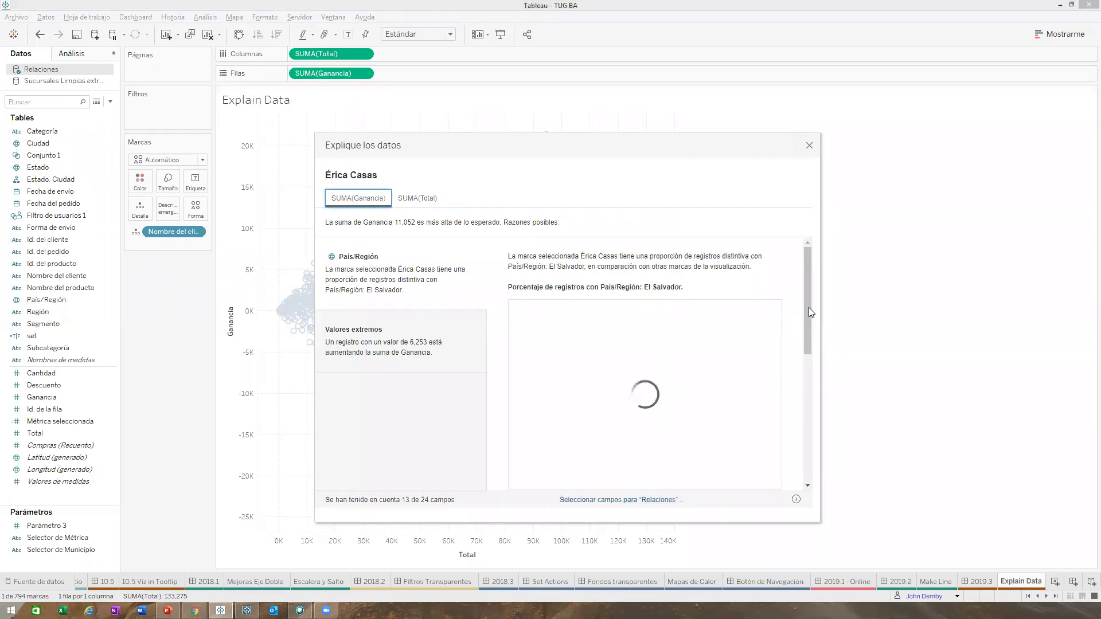
- Examine the País/Región explanation charts for SUMA(Ganancia), moving the explanation window aside to reveal the selected mark
scroll(815, 356, down, 3)
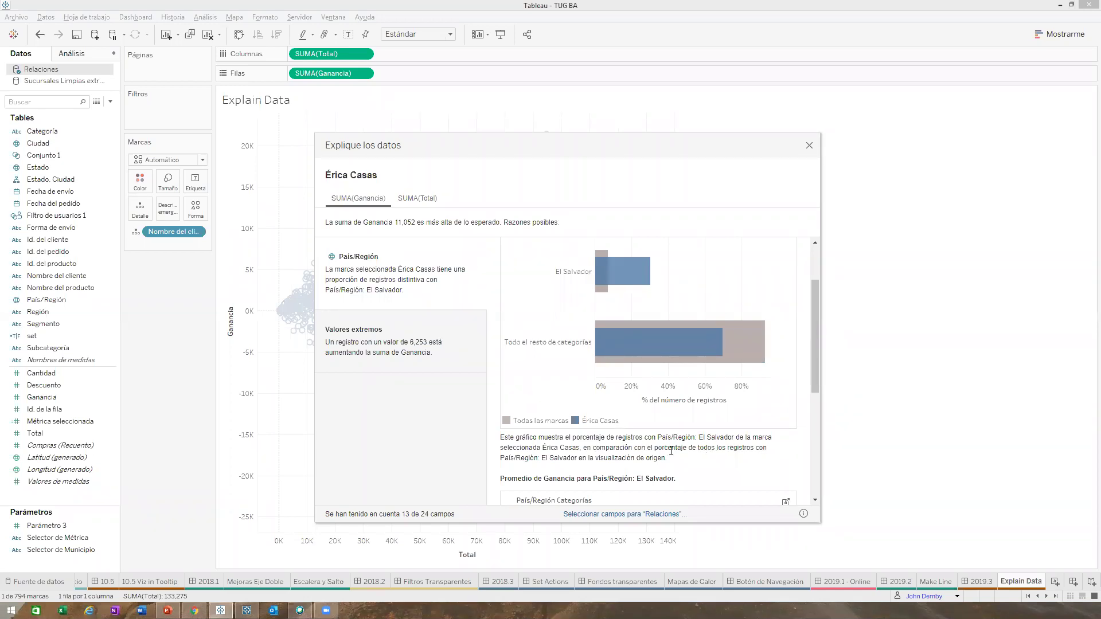
scroll(813, 380, down, 3)
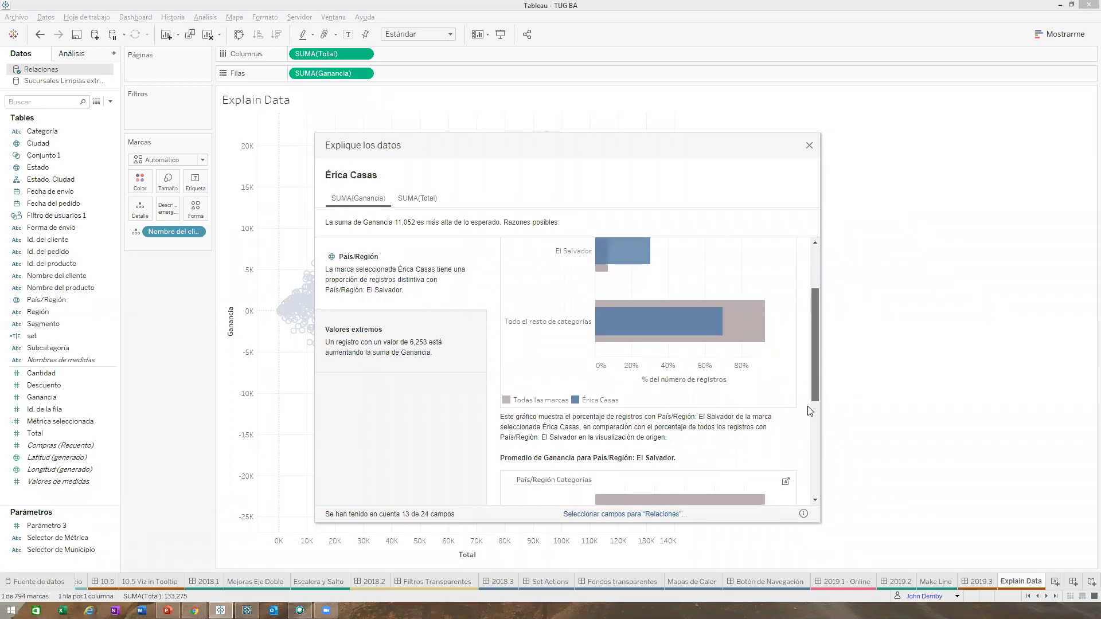
scroll(797, 373, up, 4)
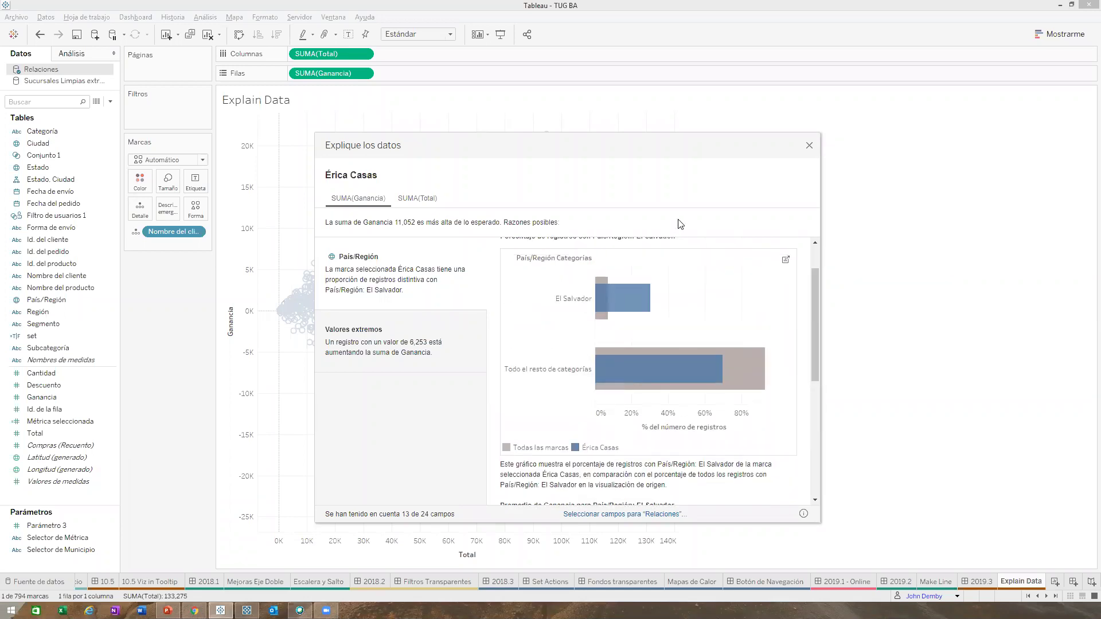
scroll(813, 356, down, 5)
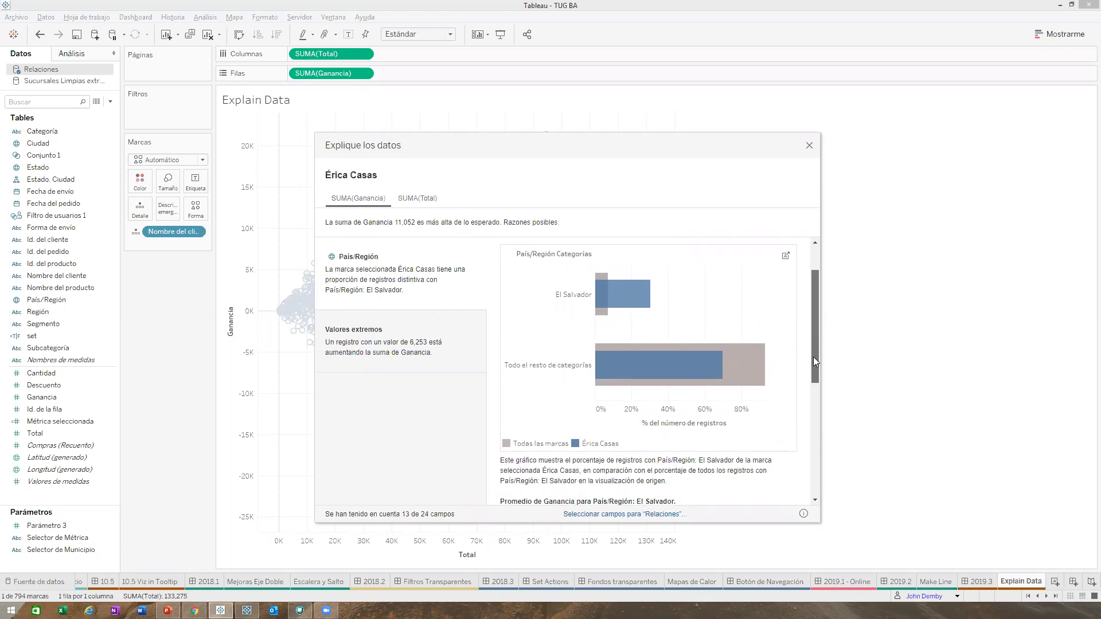
scroll(811, 379, down, 5)
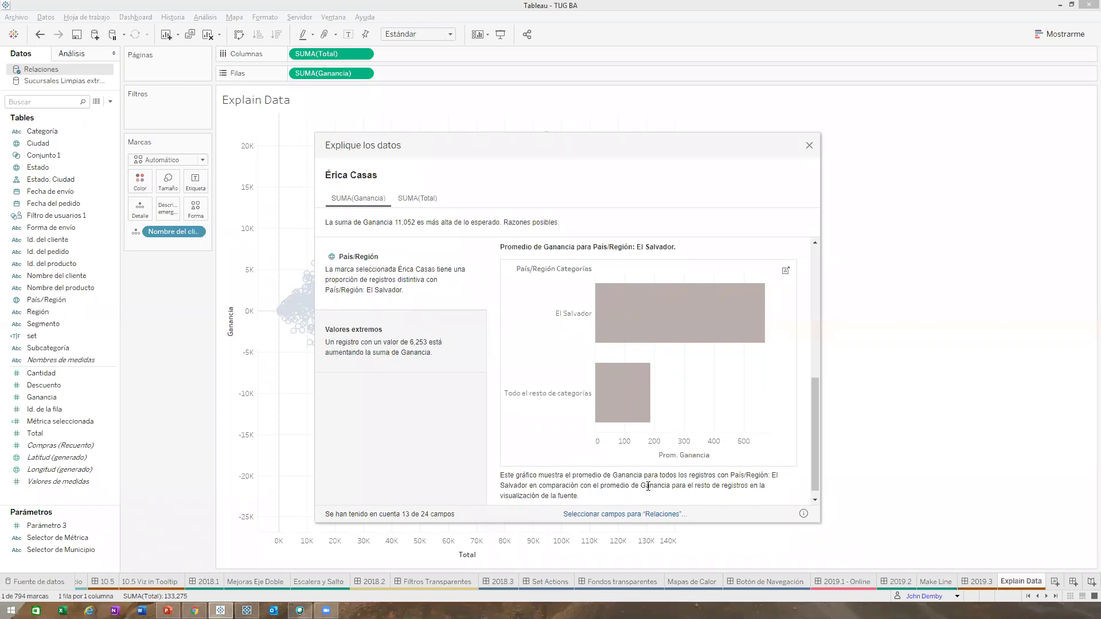
drag(619, 143, 624, 295)
mouse_move(651, 228)
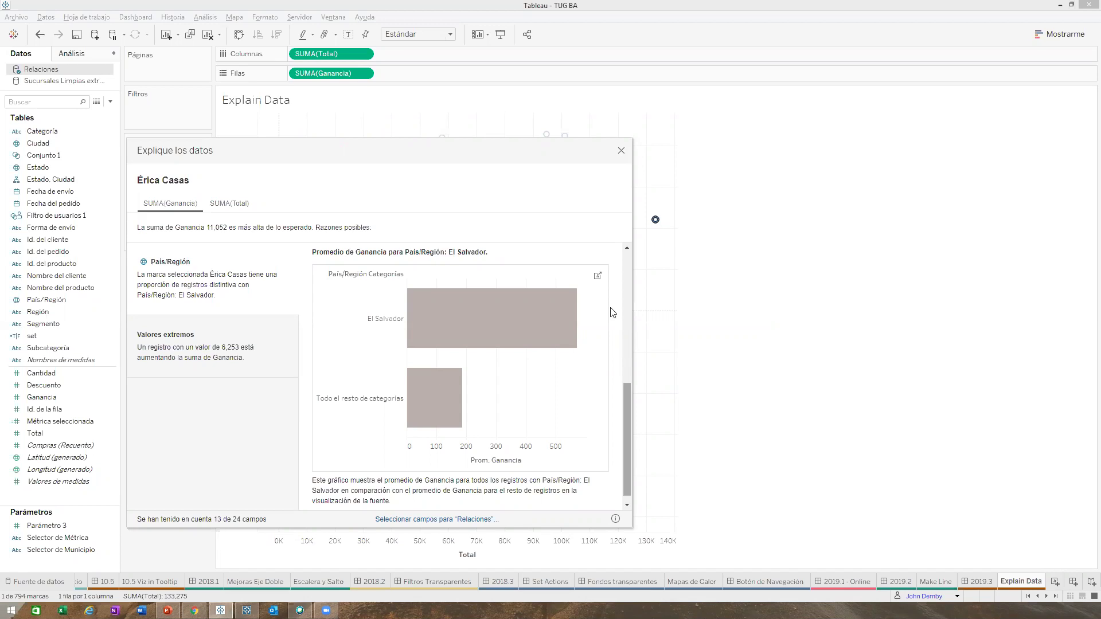
scroll(610, 312, up, 6)
scroll(609, 339, down, 5)
scroll(459, 253, down, 2)
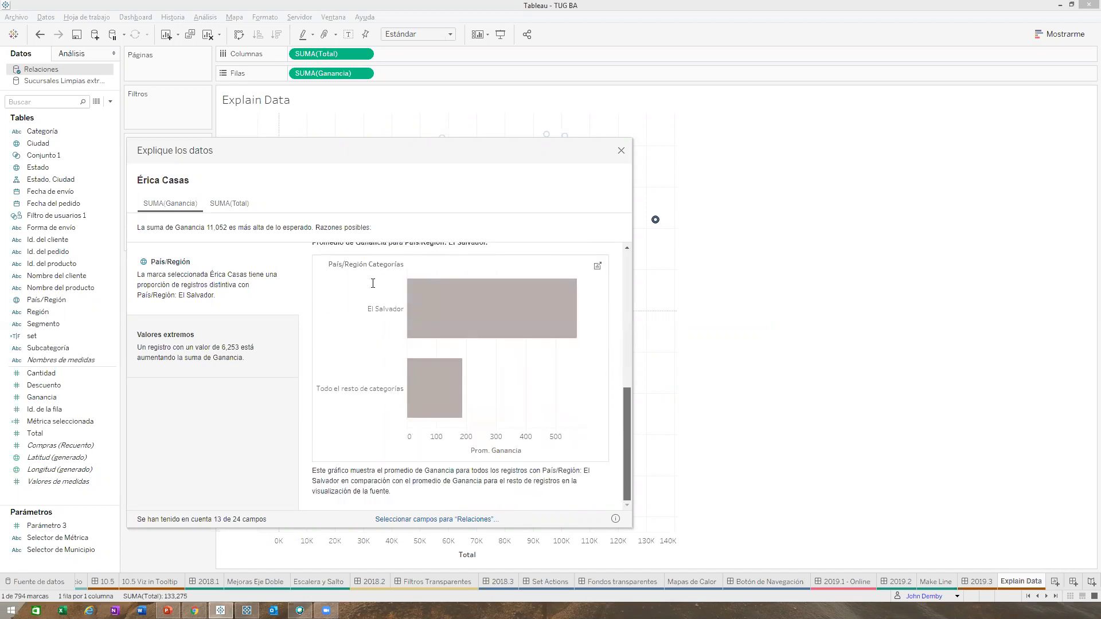
- Show the explanations for SUMA(Total) and examine the País/Región charts
click(238, 205)
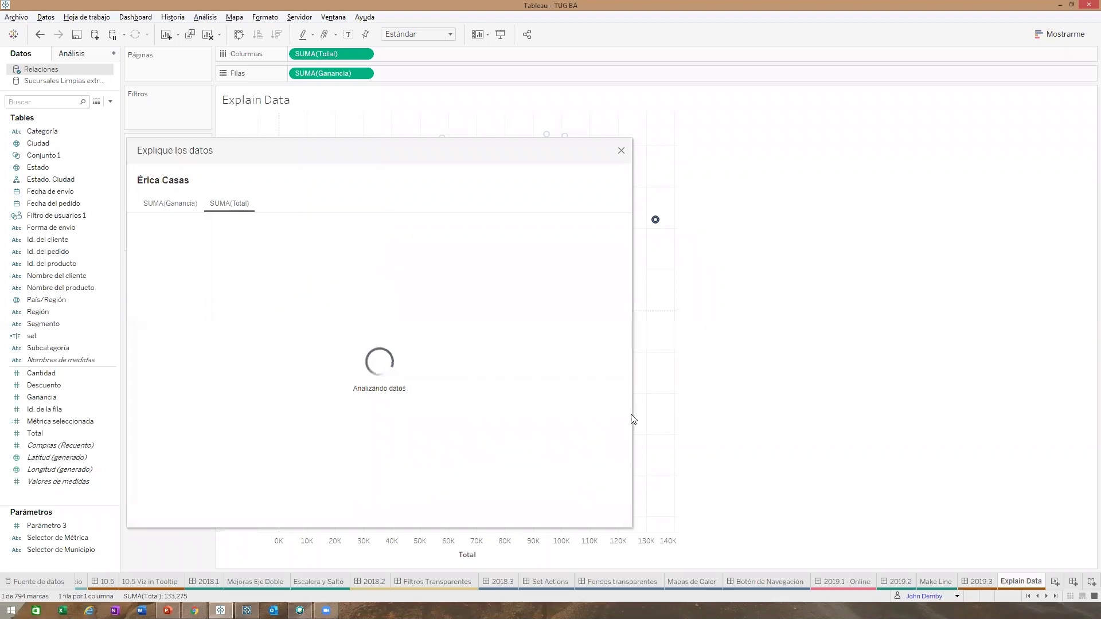
drag(627, 315, 626, 343)
scroll(622, 376, down, 5)
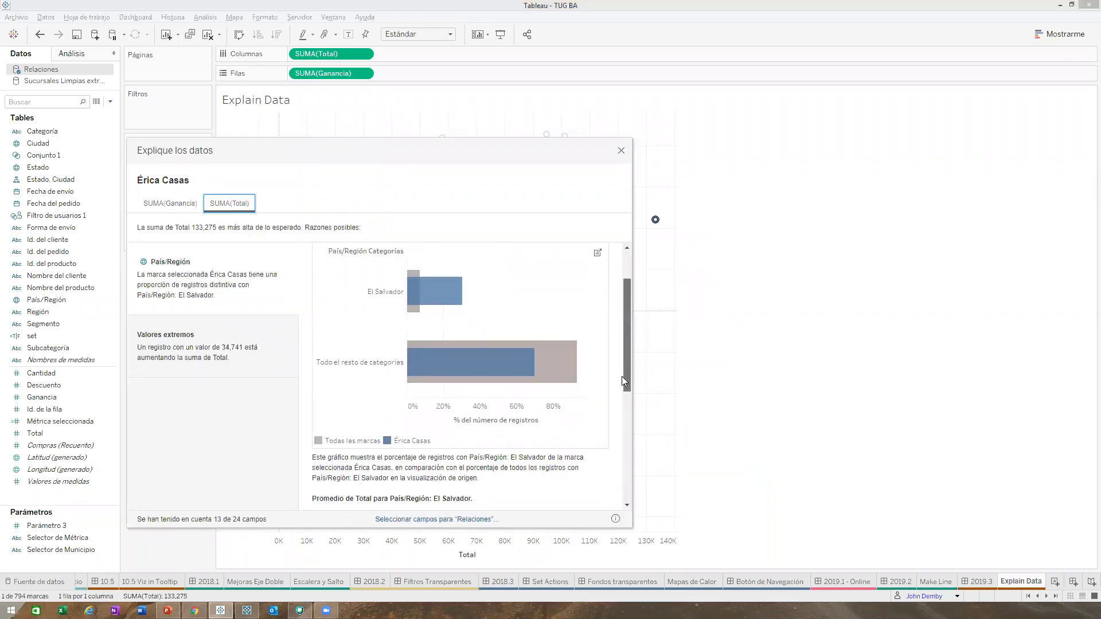
scroll(619, 397, up, 3)
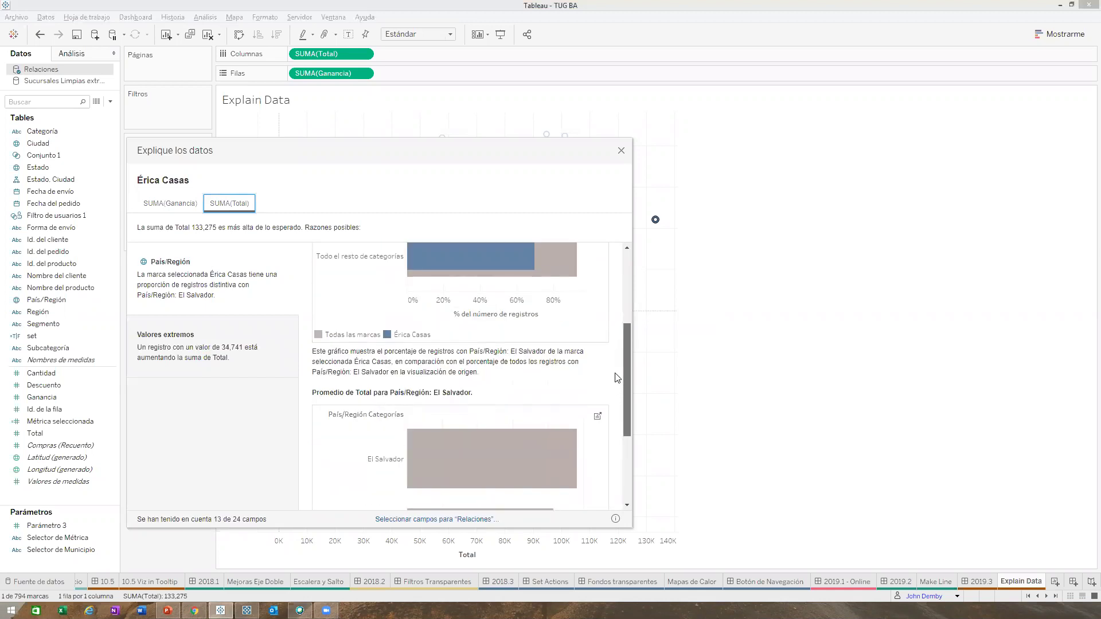
scroll(615, 376, up, 4)
scroll(613, 306, up, 1)
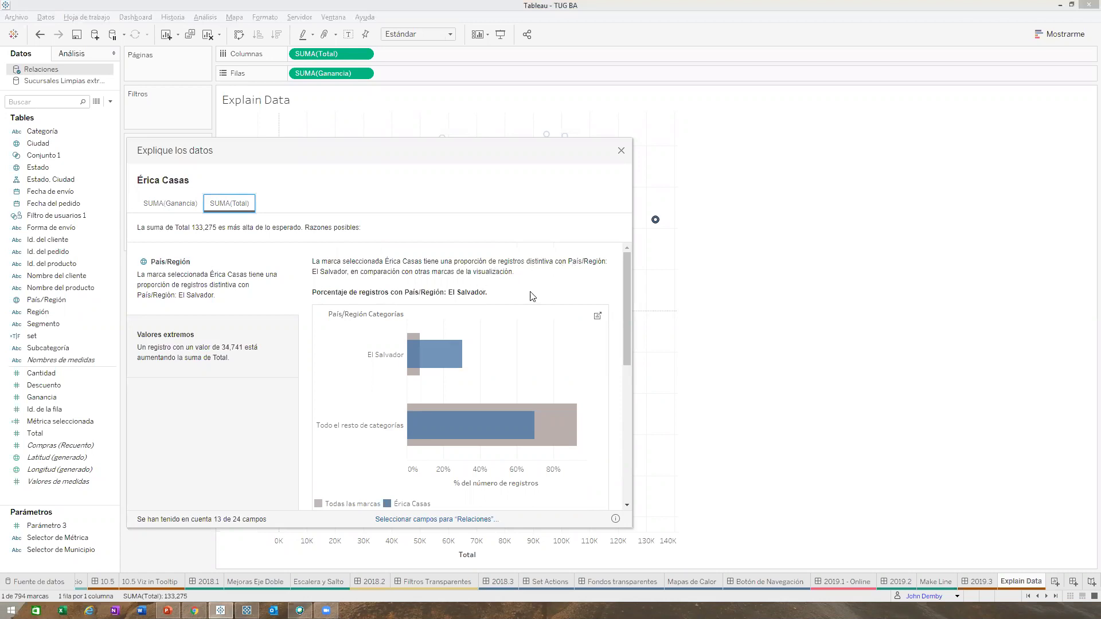
- Examine the remaining País/Región charts for SUMA(Total) and show the Valores extremos explanation with its record details
drag(625, 296, 625, 422)
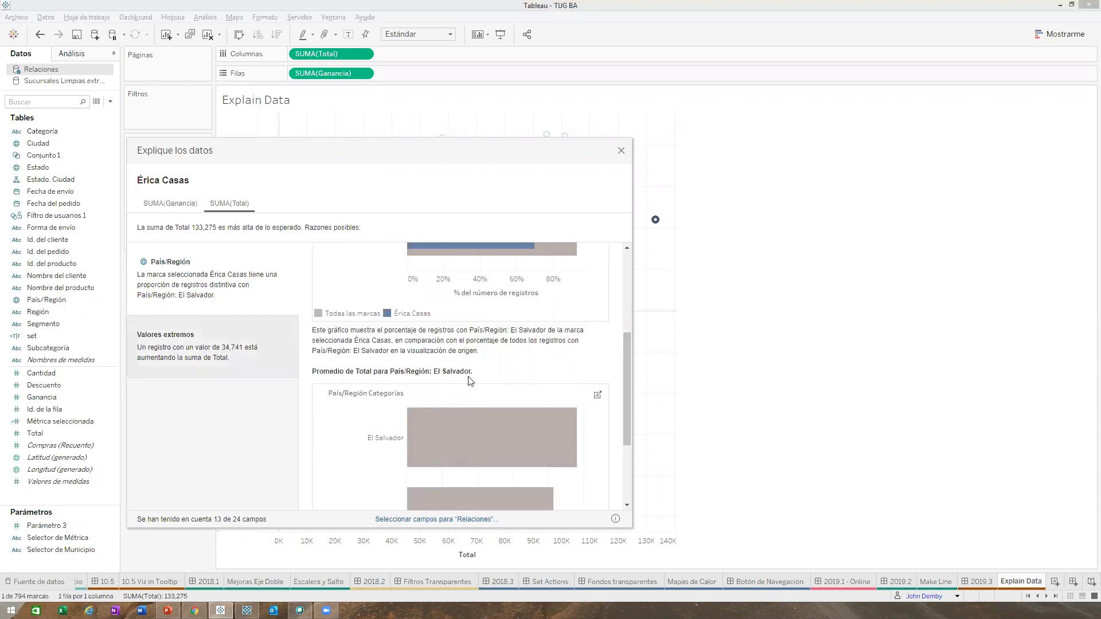
scroll(524, 381, down, 3)
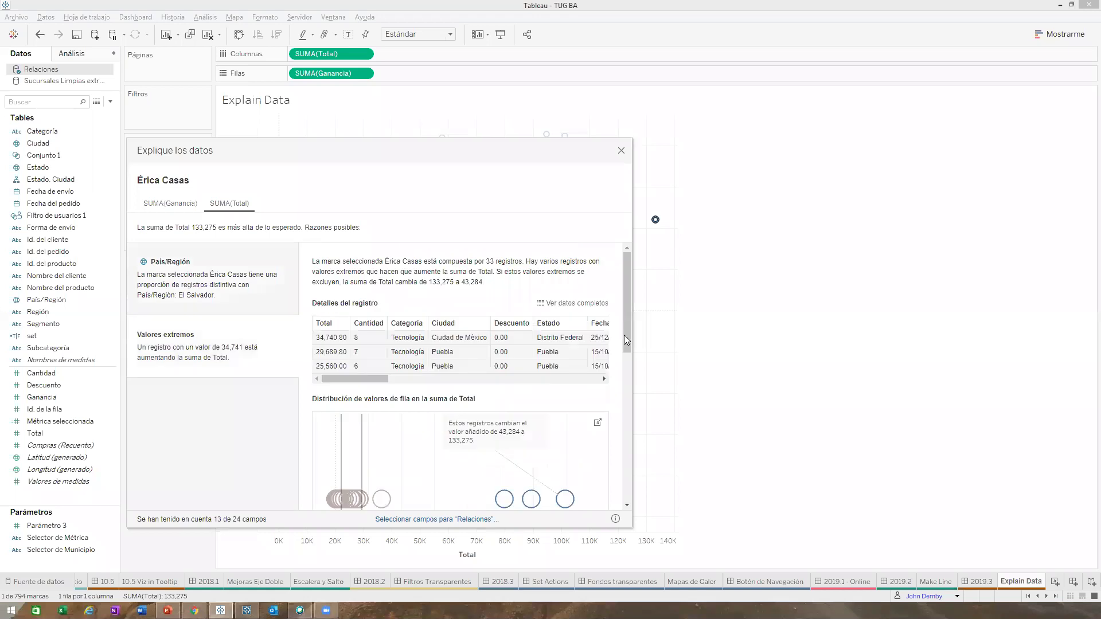
scroll(566, 390, down, 3)
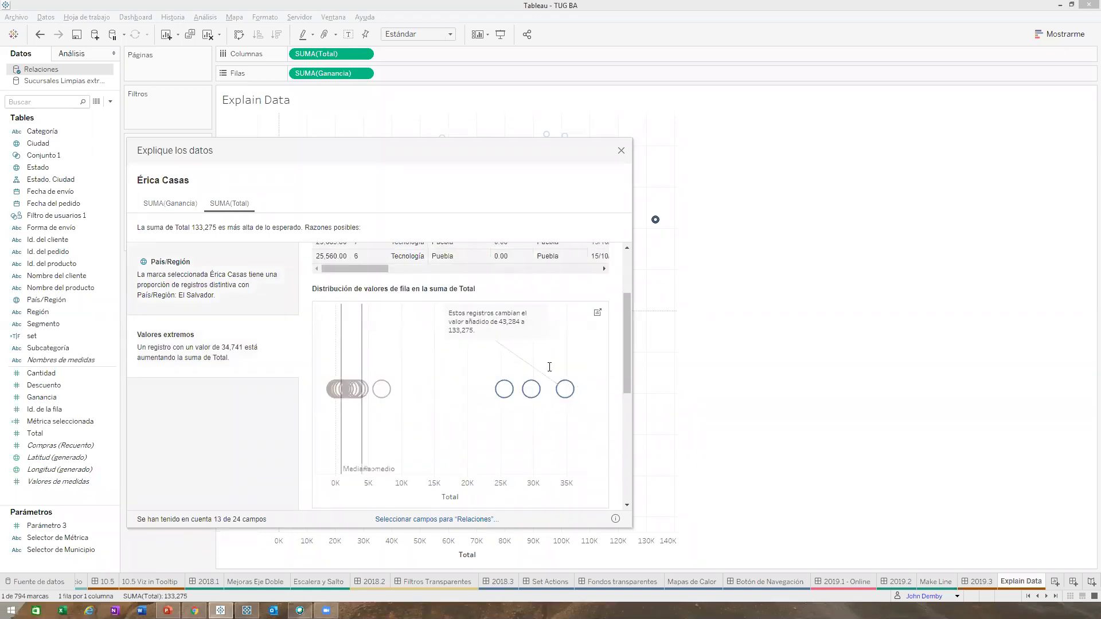
- Open the extreme values' row distribution chart for Total as a new worksheet and close the explanation window
mouse_move(656, 223)
scroll(620, 330, down, 1)
scroll(619, 332, up, 2)
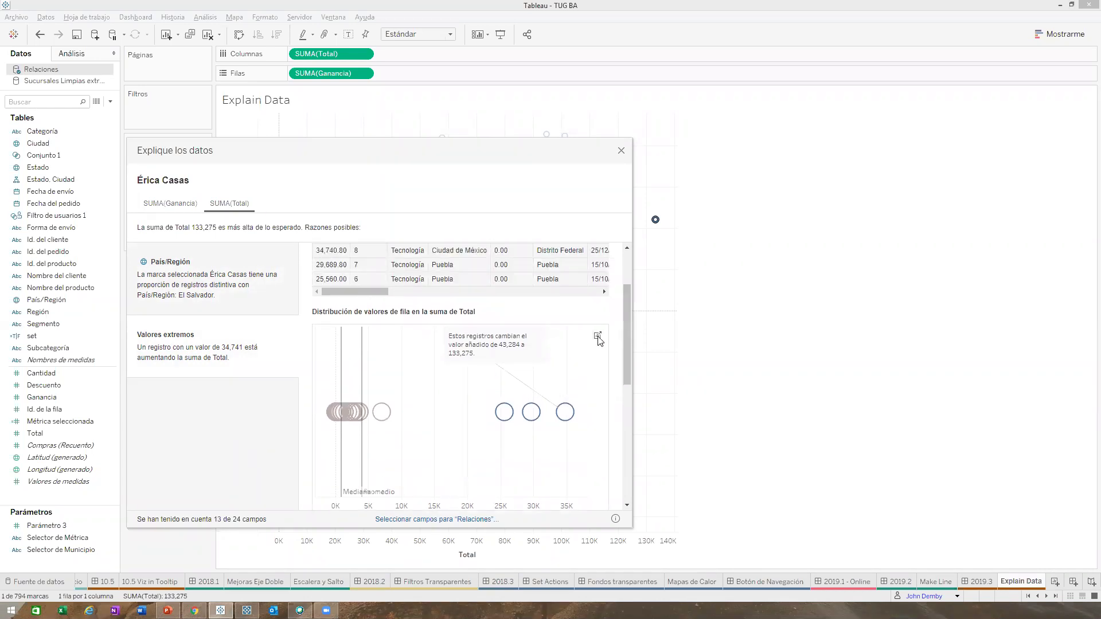
click(598, 336)
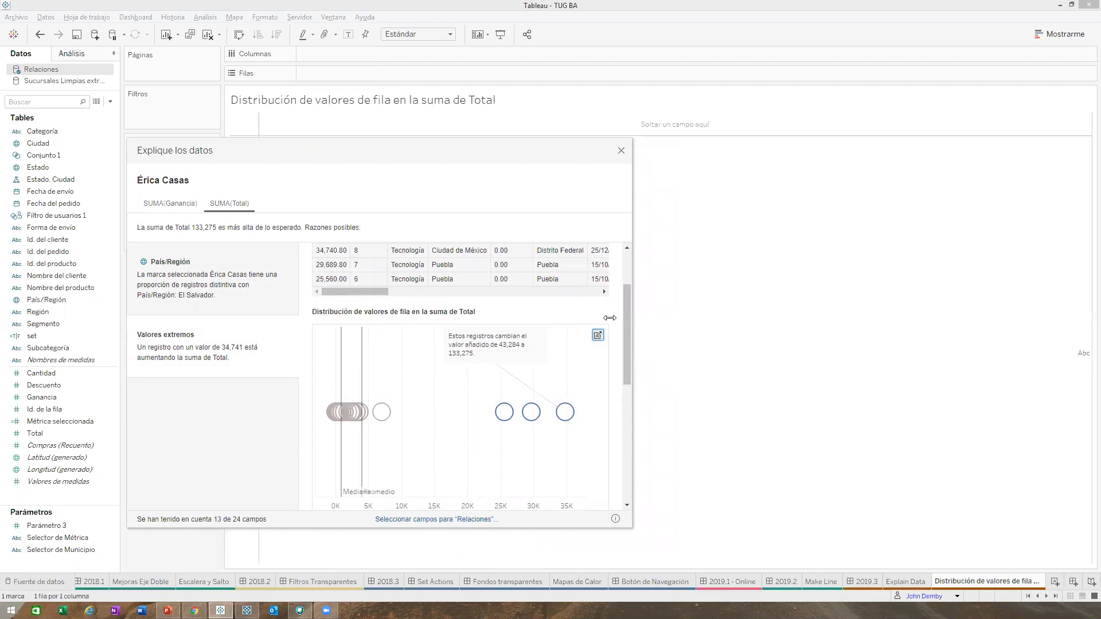
click(621, 152)
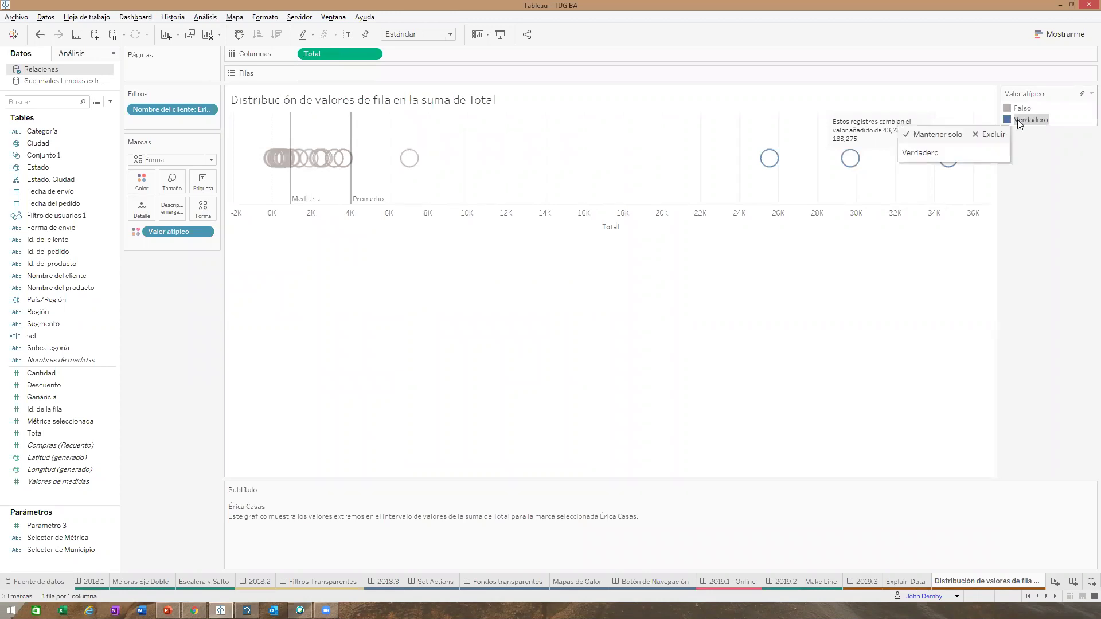
- Exclude the Valor atípico marks set to Verdadero from the distribution chart, inspect the remaining marks and undo the exclusion
click(993, 135)
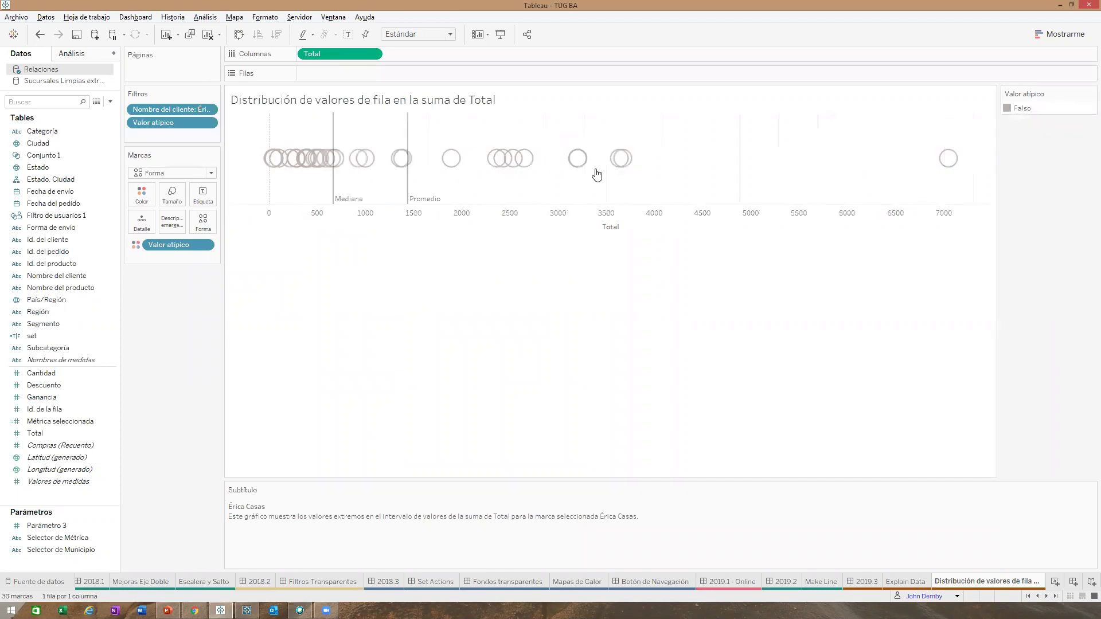
mouse_move(946, 172)
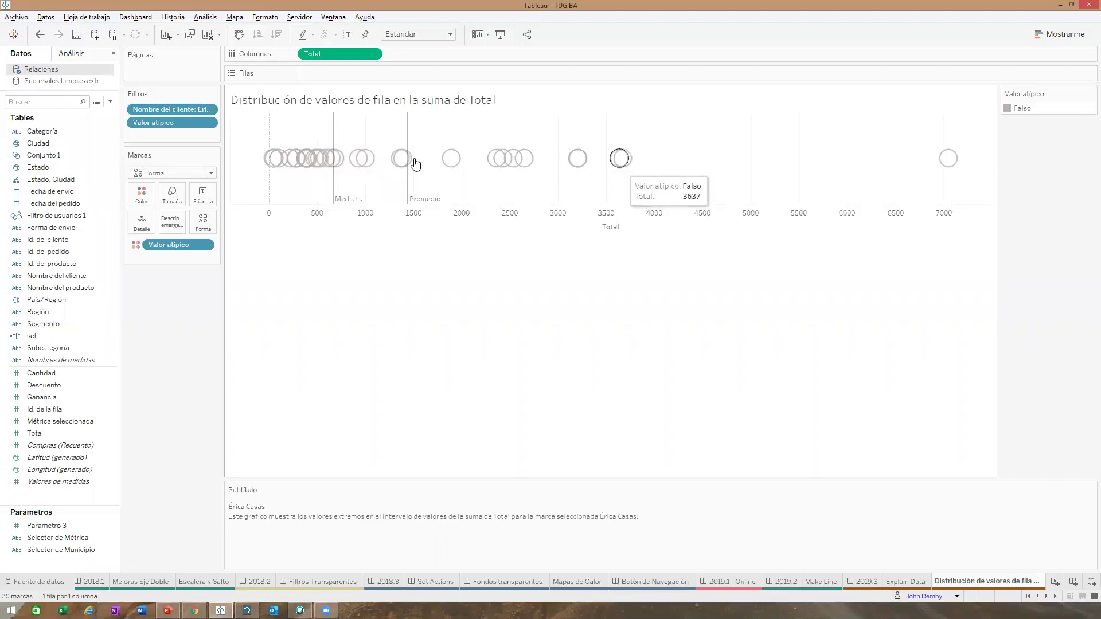
key(ctrl+z)
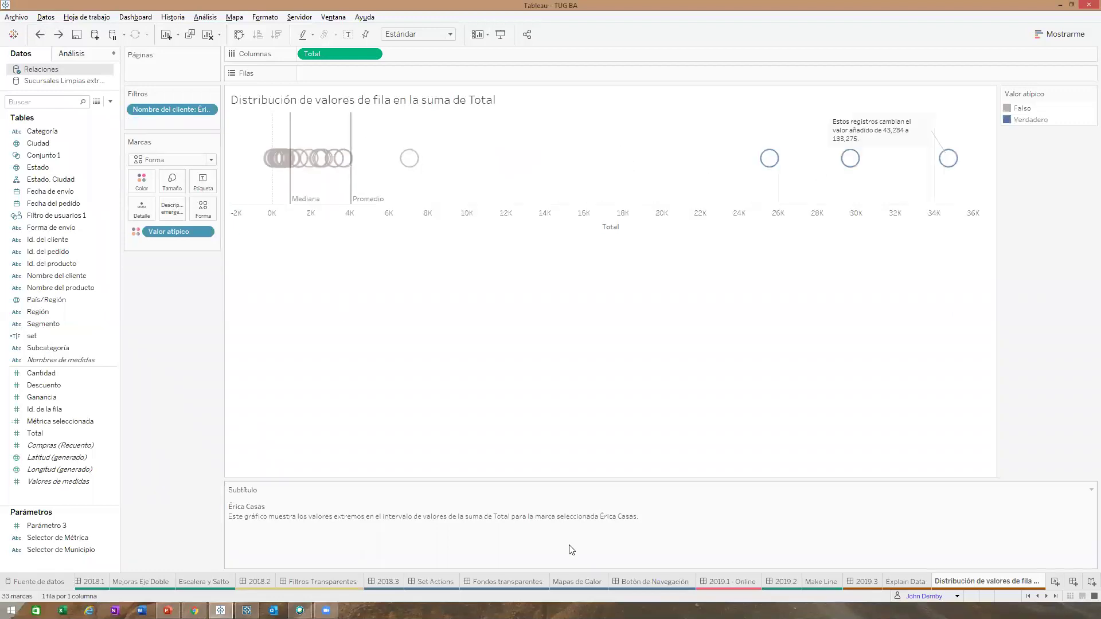
- Return to the Explain Data sheet, inspect the high-Ganancia mark near 95K Total, clear the selection and minimize the workbook window
click(904, 581)
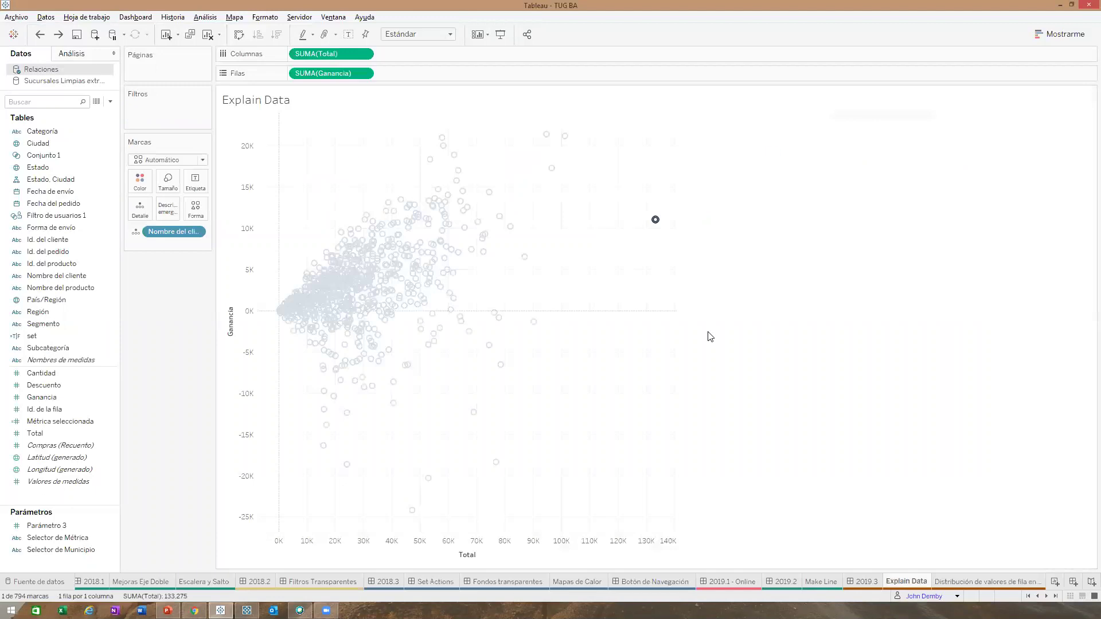
click(548, 137)
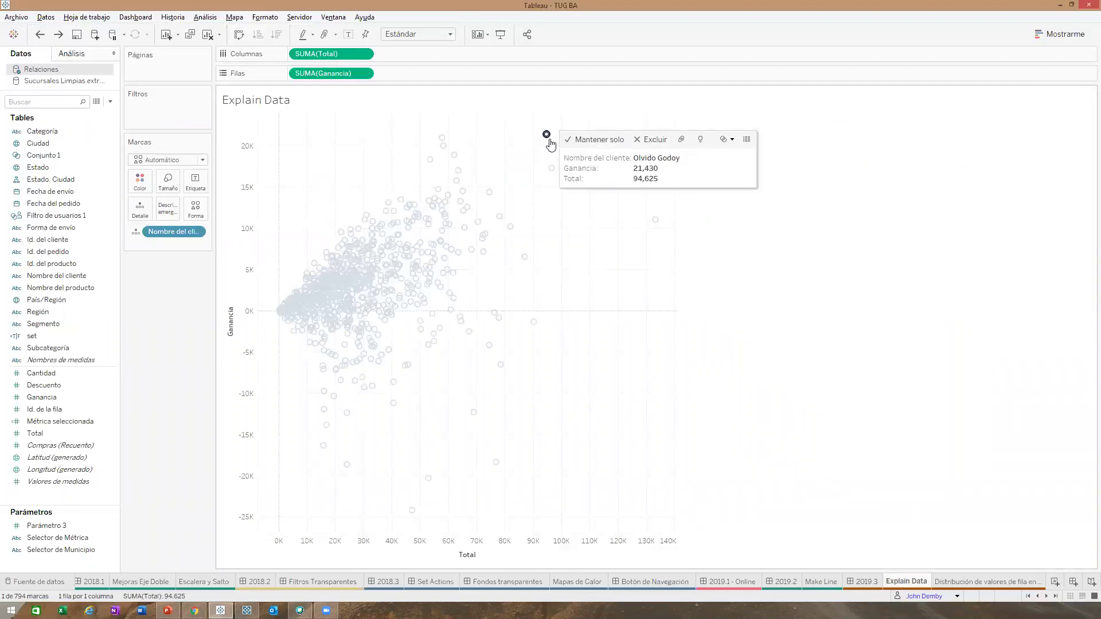
click(710, 321)
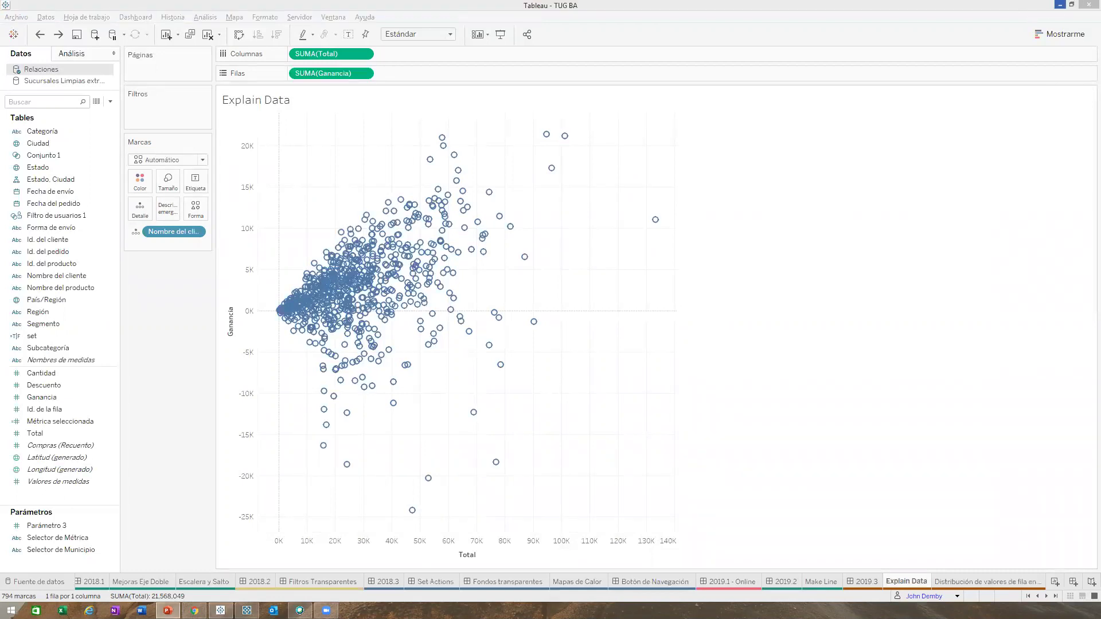
click(1060, 5)
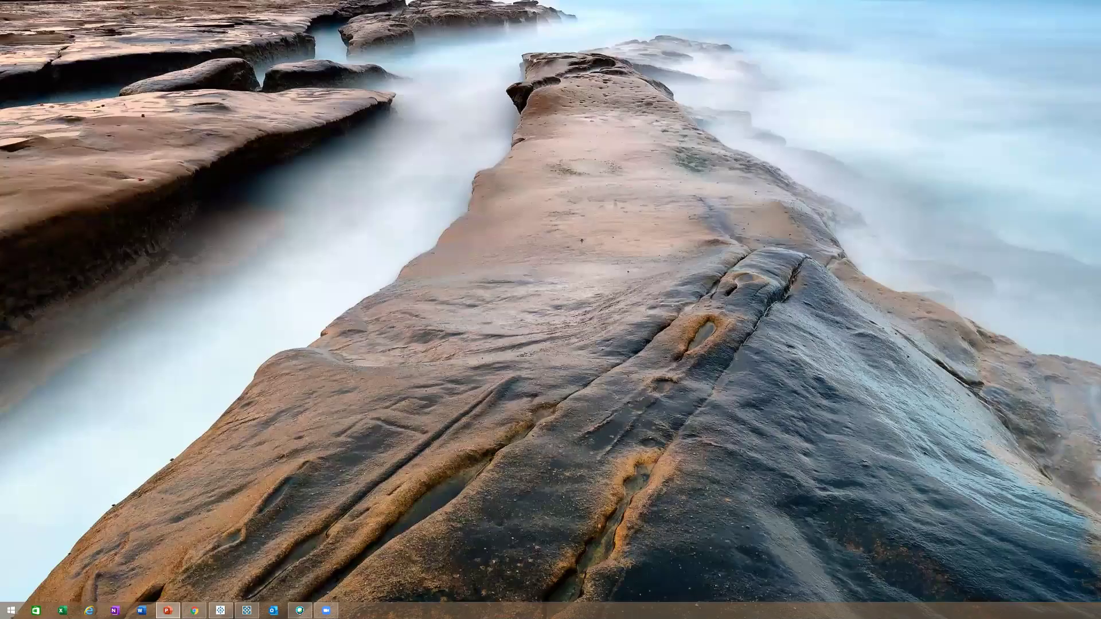
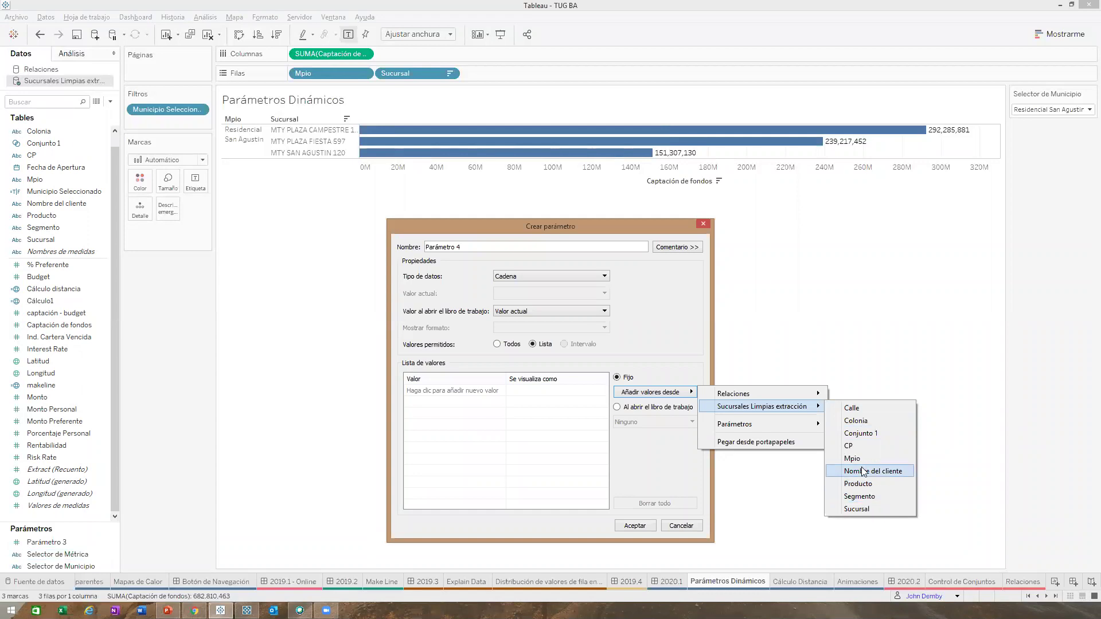
- Fill the new parameter's value list from the Mpio field of Sucursales Limpias extracción, review the municipalities and discard the parameter
click(863, 458)
click(476, 407)
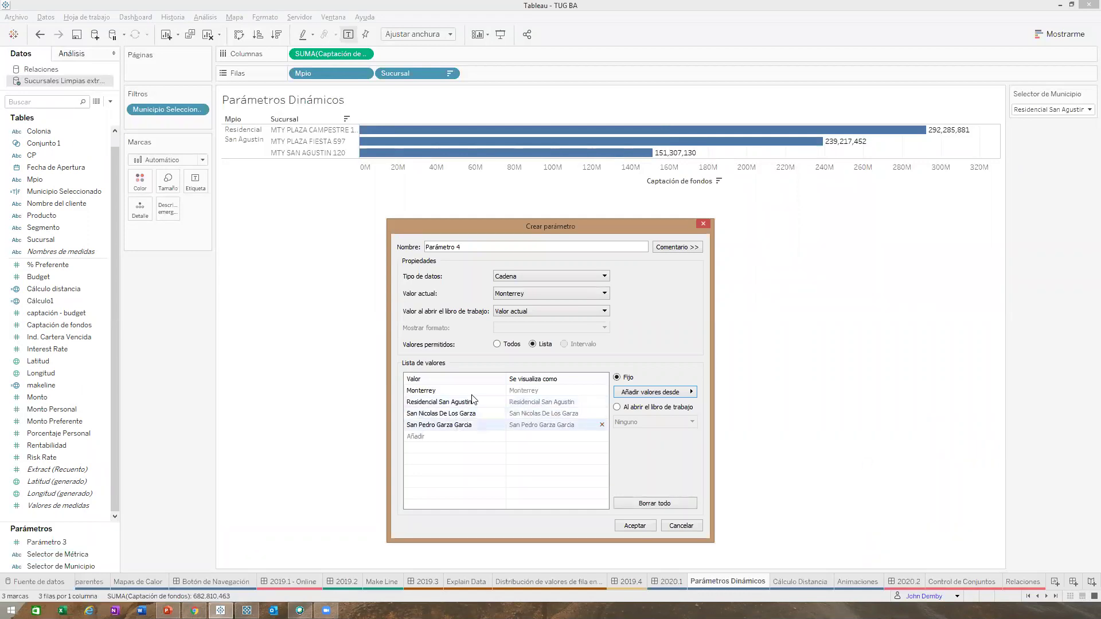
click(464, 425)
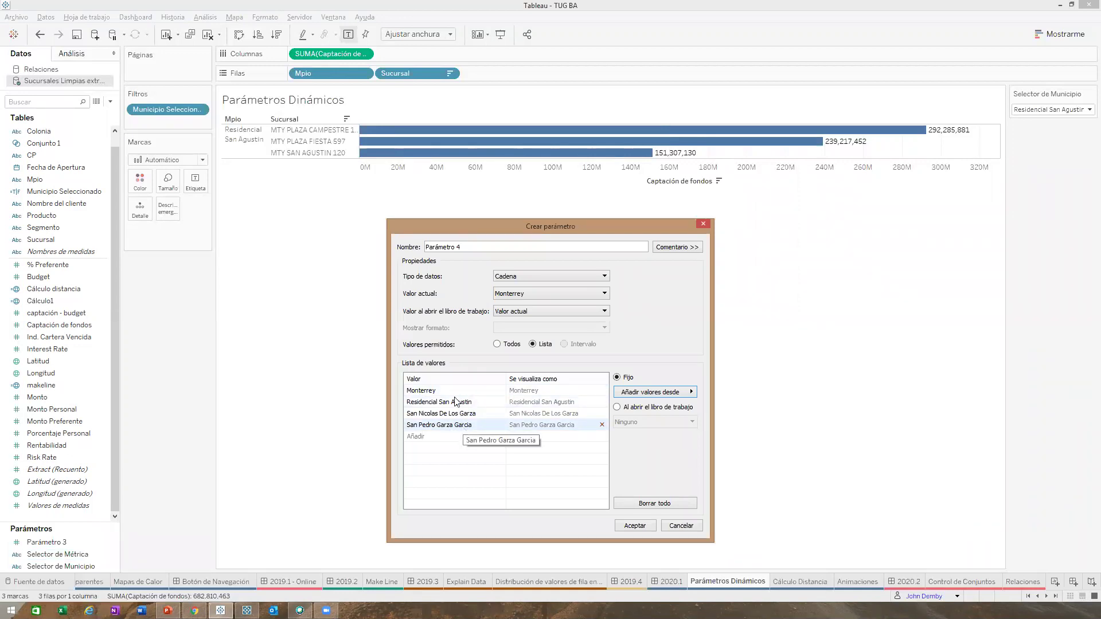
click(427, 413)
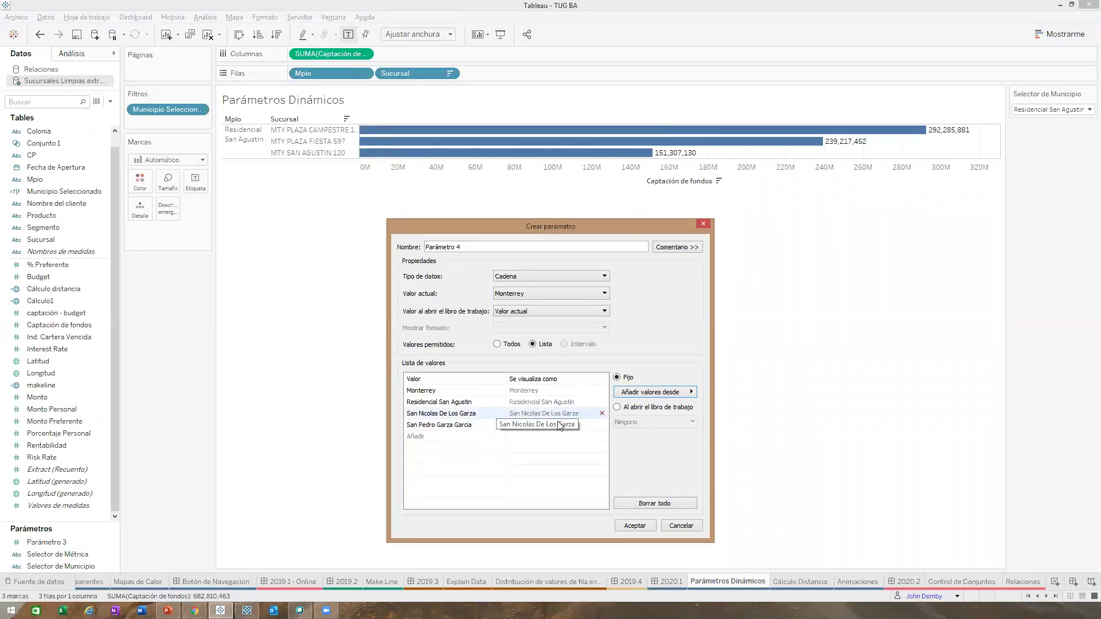
click(681, 526)
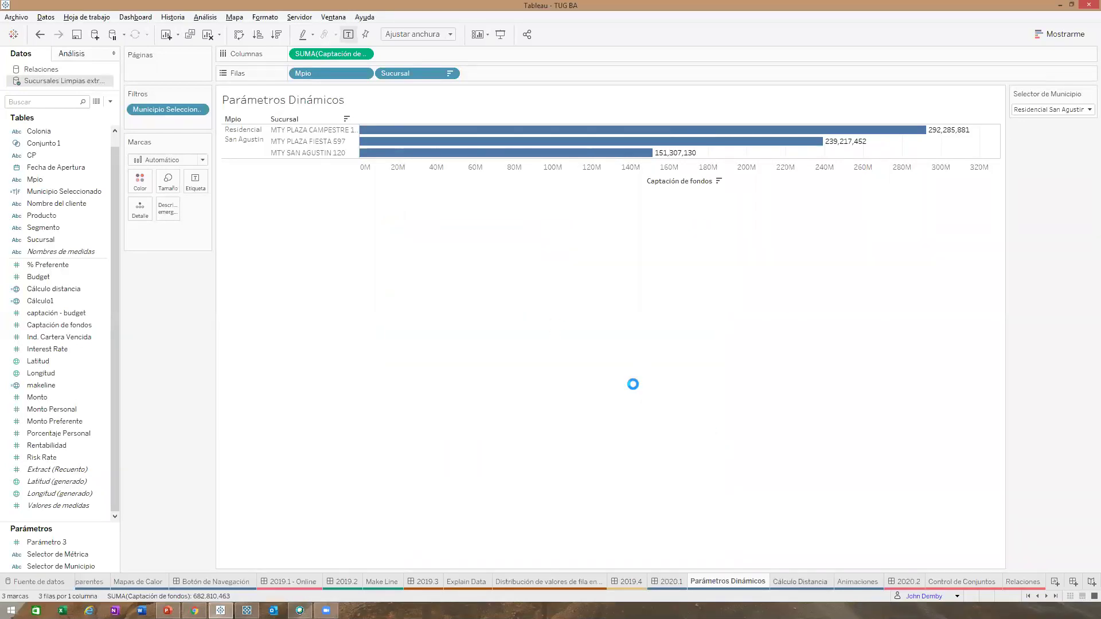
- Show the Cálculo Distancia sheet and inspect the branch points and their overlapping buffer circles on the San Pedro Garza Garcia map
key(ctrl+Tab)
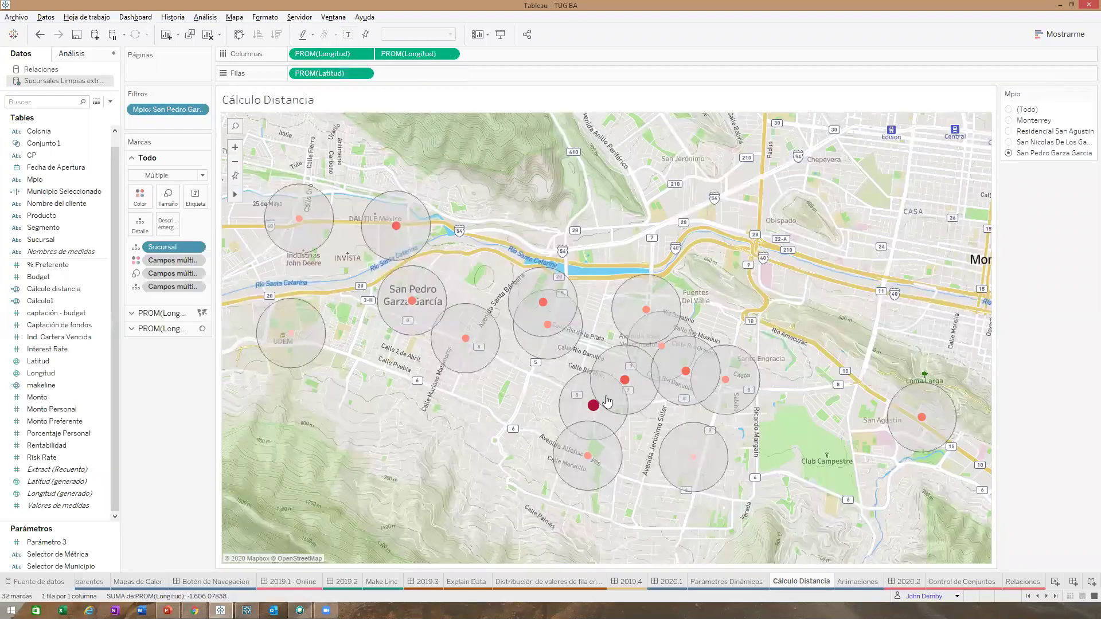
mouse_move(640, 401)
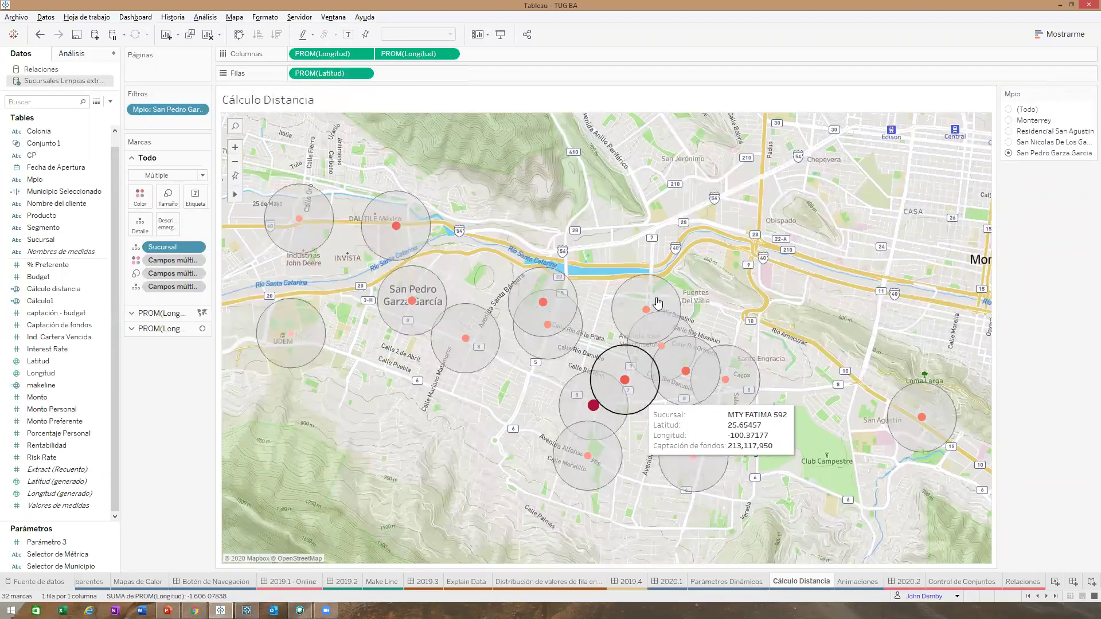
mouse_move(656, 305)
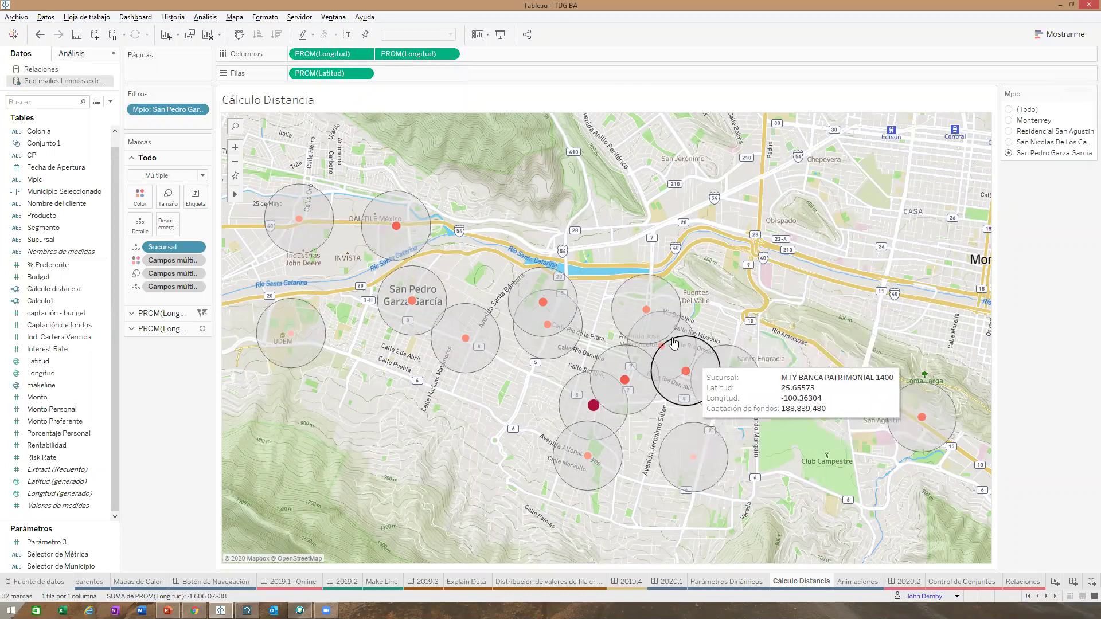
mouse_move(703, 396)
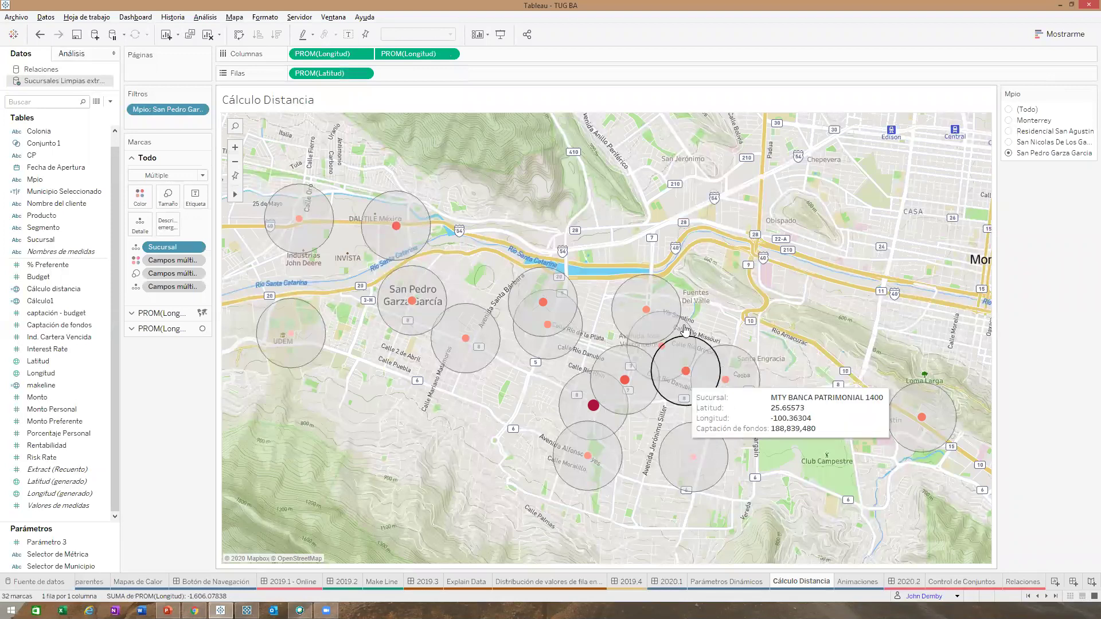
mouse_move(652, 346)
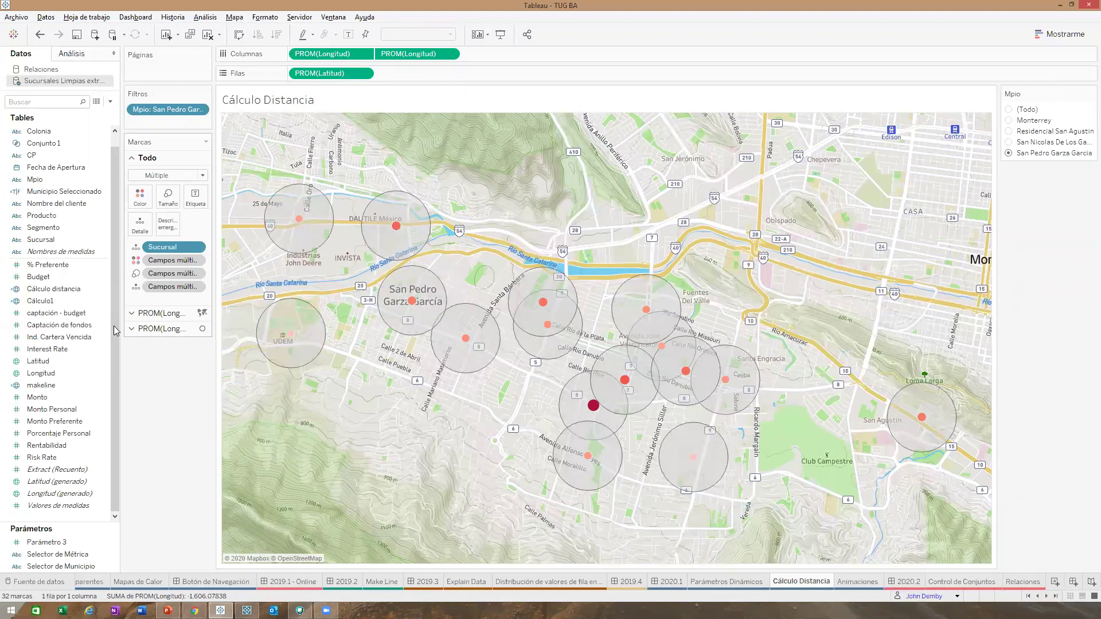
- Open the Cálculo distancia field for editing and examine the BUFFER and MAKEPOINT arguments in its formula
right_click(63, 289)
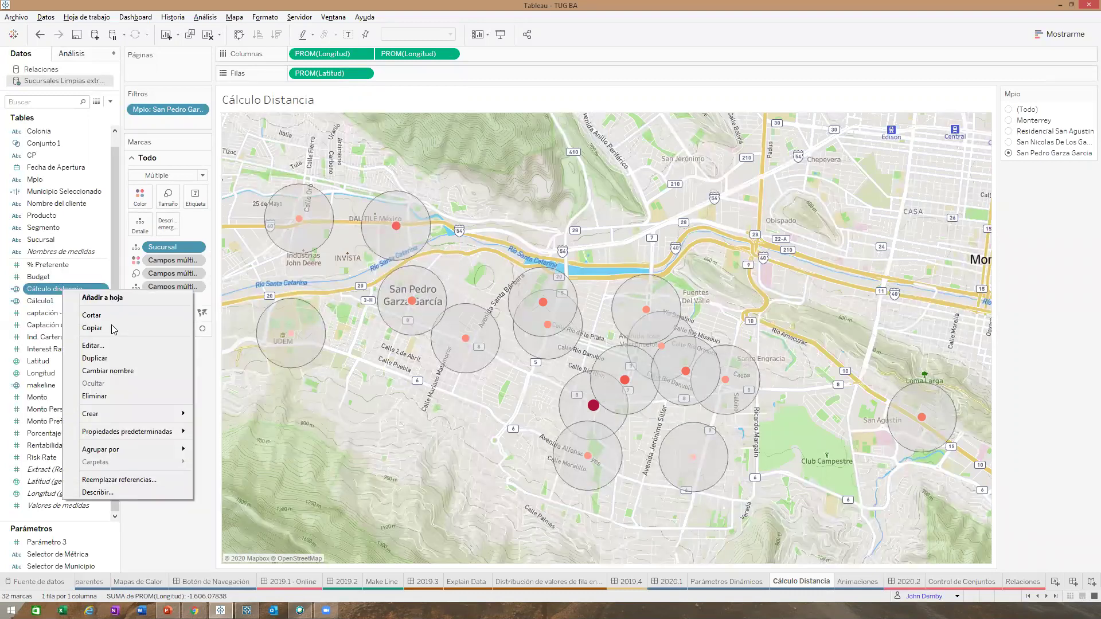
click(111, 346)
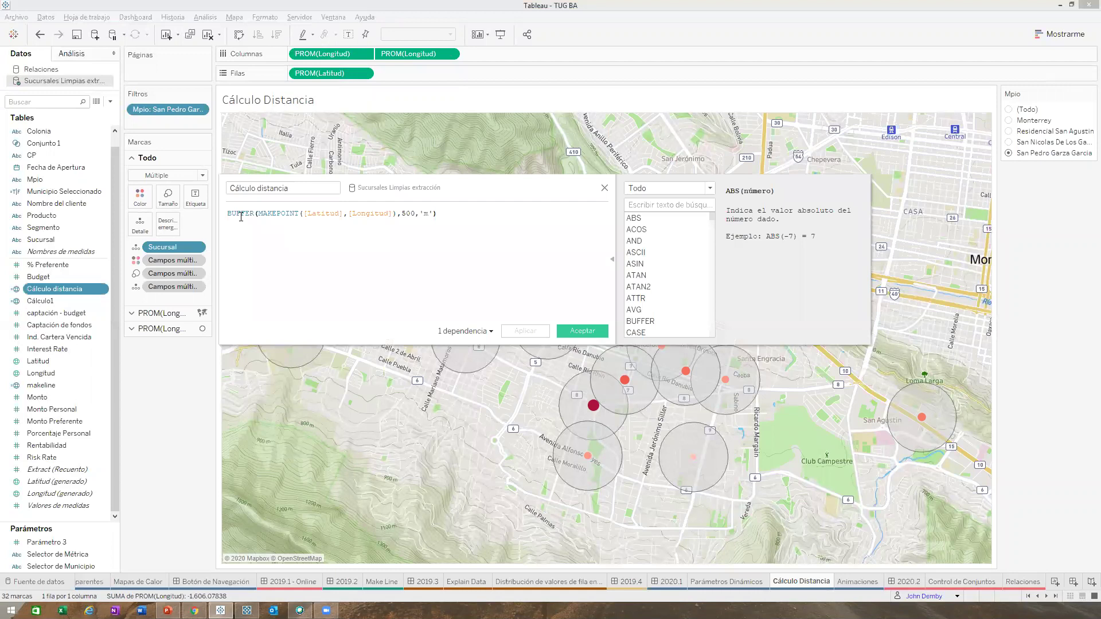
click(369, 213)
click(406, 215)
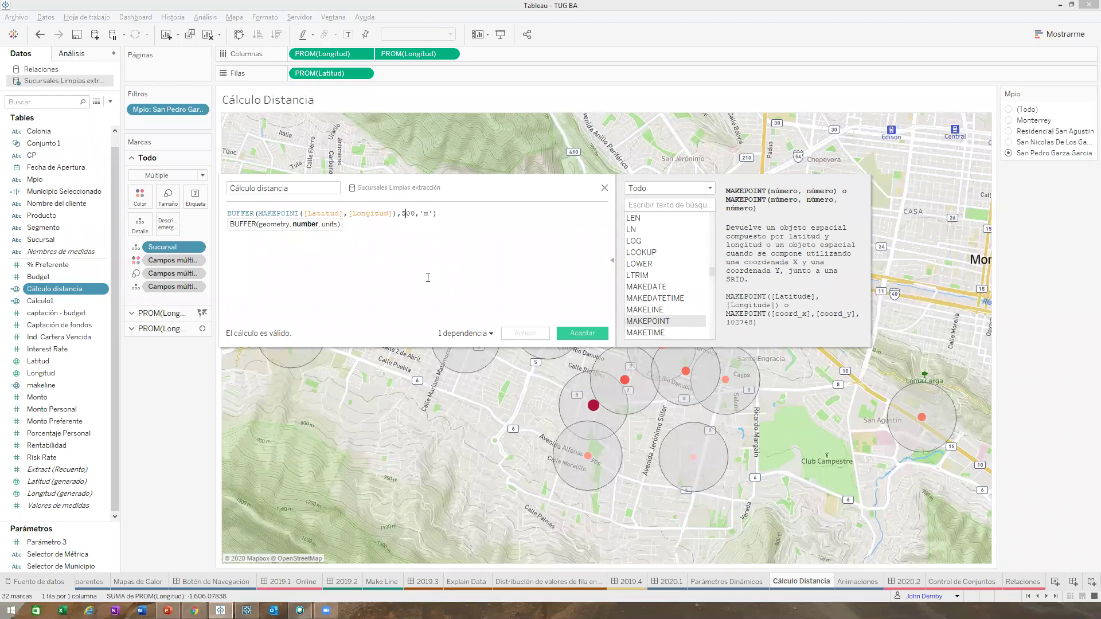
- Set the buffer distance in the Cálculo distancia formula to 950 metres, save the calculation and show the circle layer's mark settings
click(425, 215)
key(Left)
key(Left)
key(Left)
key(Left)
key(Left)
key(BackSpace)
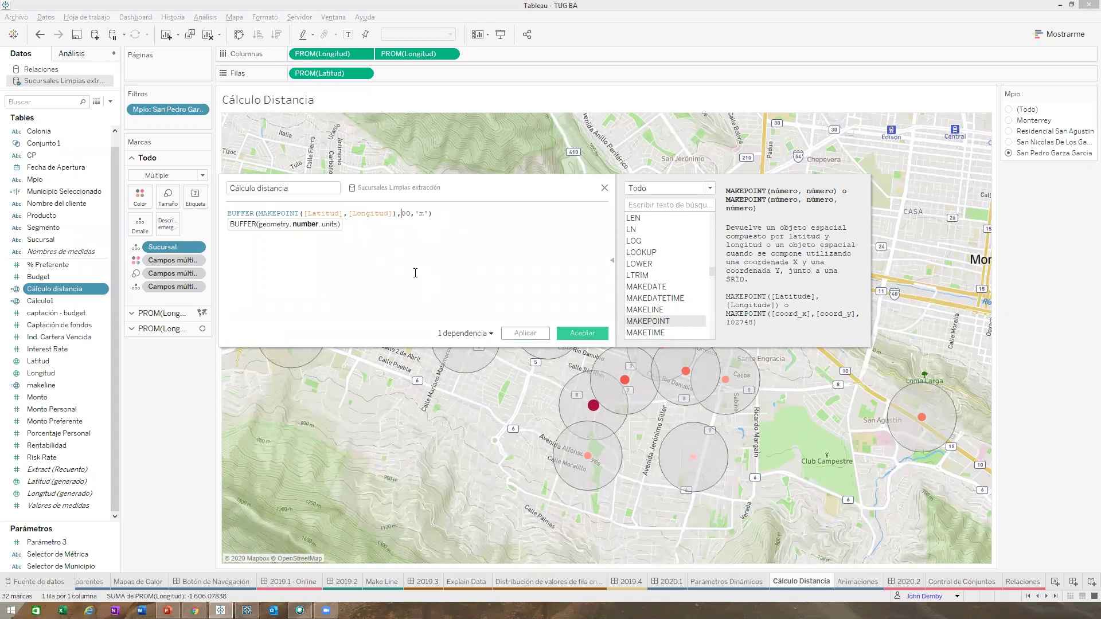
text(95)
key(Delete)
click(585, 336)
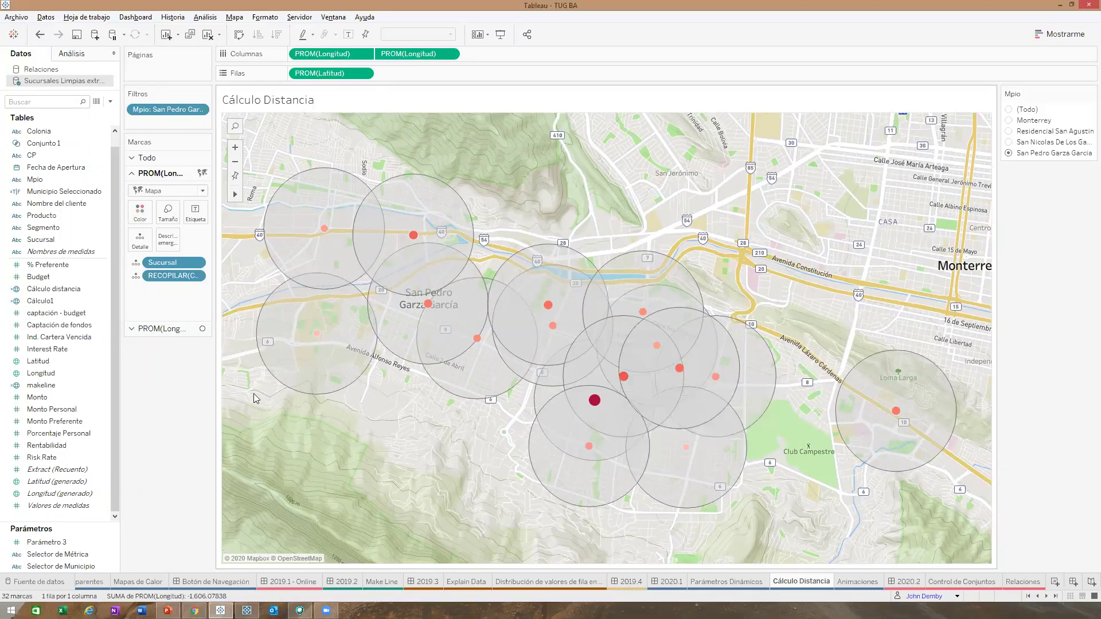
click(176, 333)
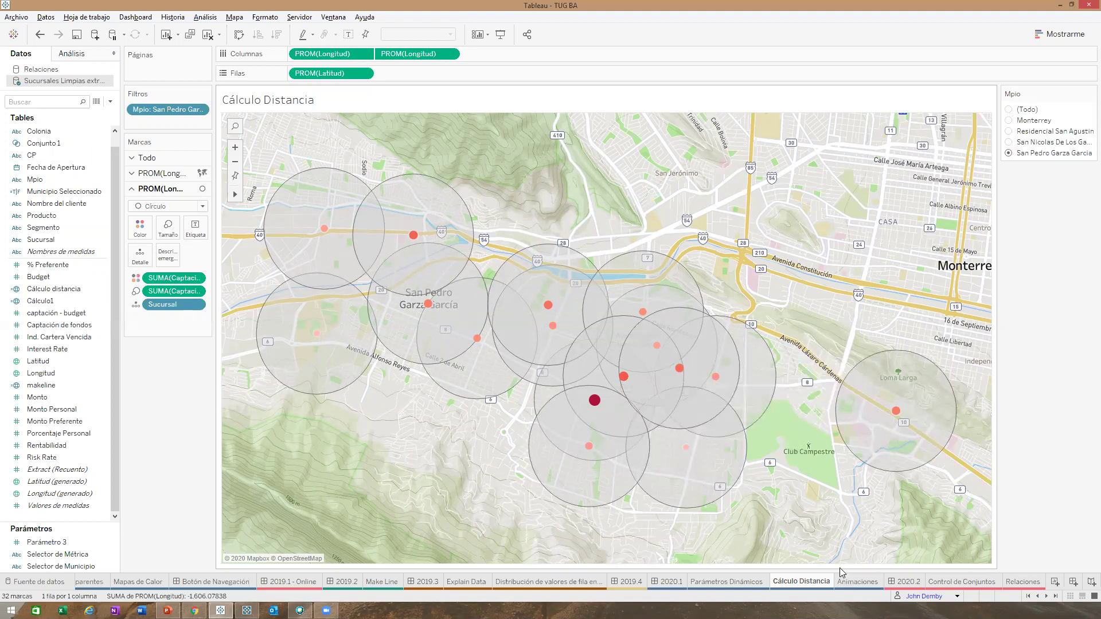
- Show the Animaciones sheet and switch the Fecha de Apertura year filter through 2018, 2017, 2016 and 2015, returning through 2016 to 2017
key(ctrl+Tab)
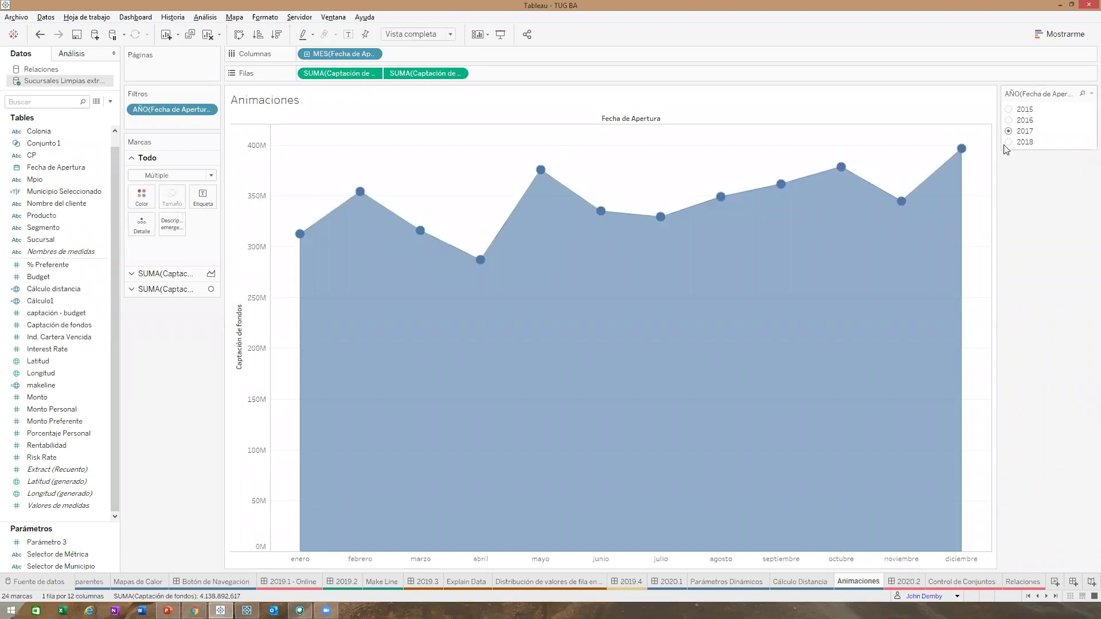
click(1009, 143)
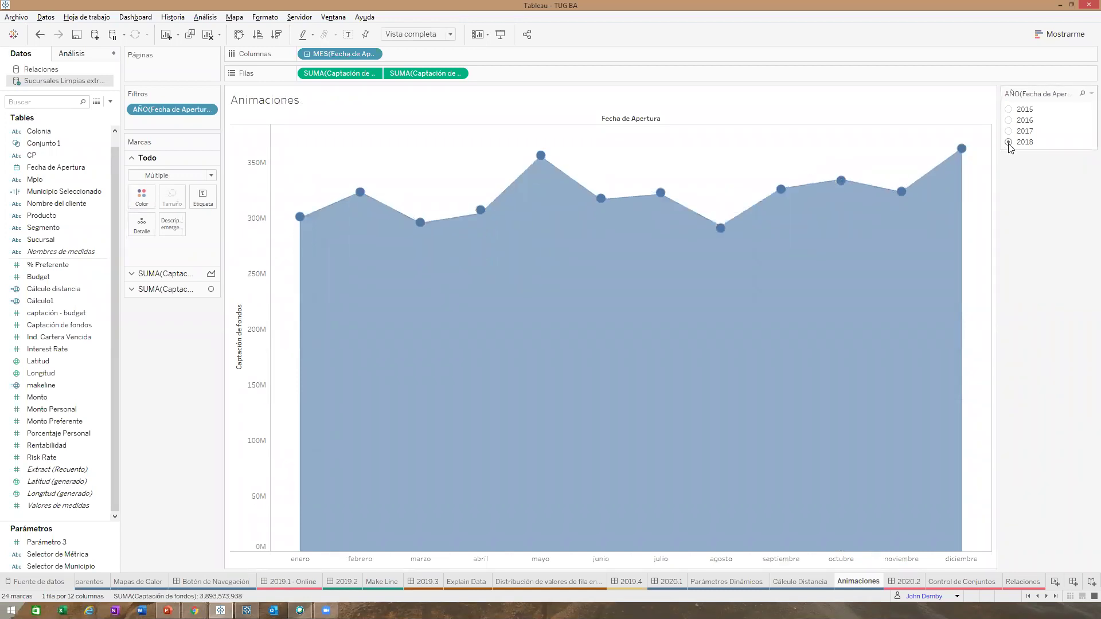
click(1009, 132)
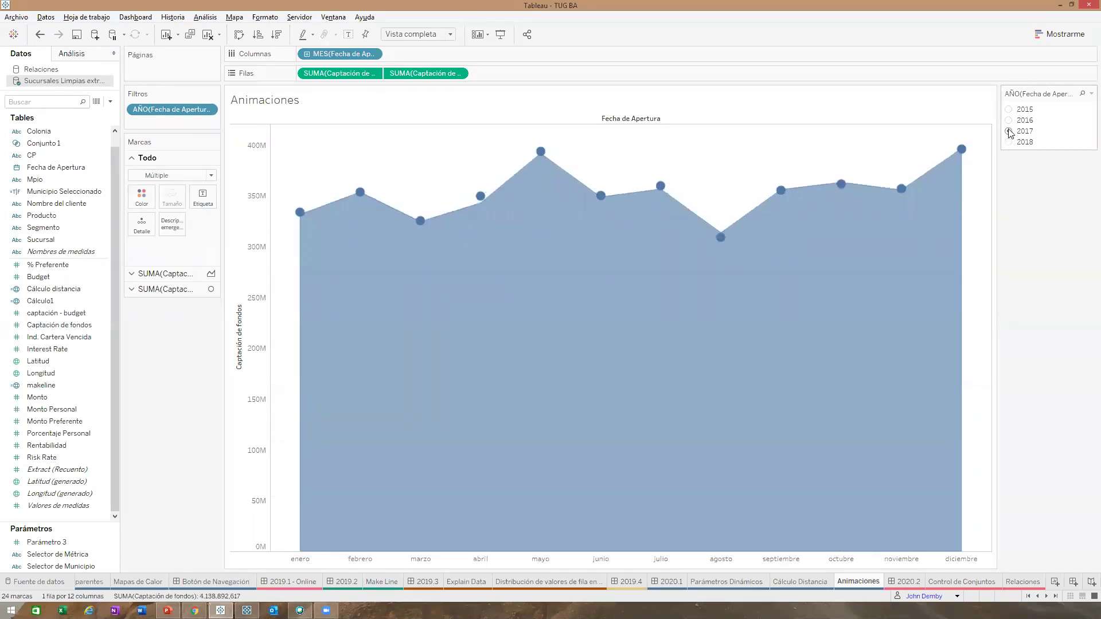
click(1009, 120)
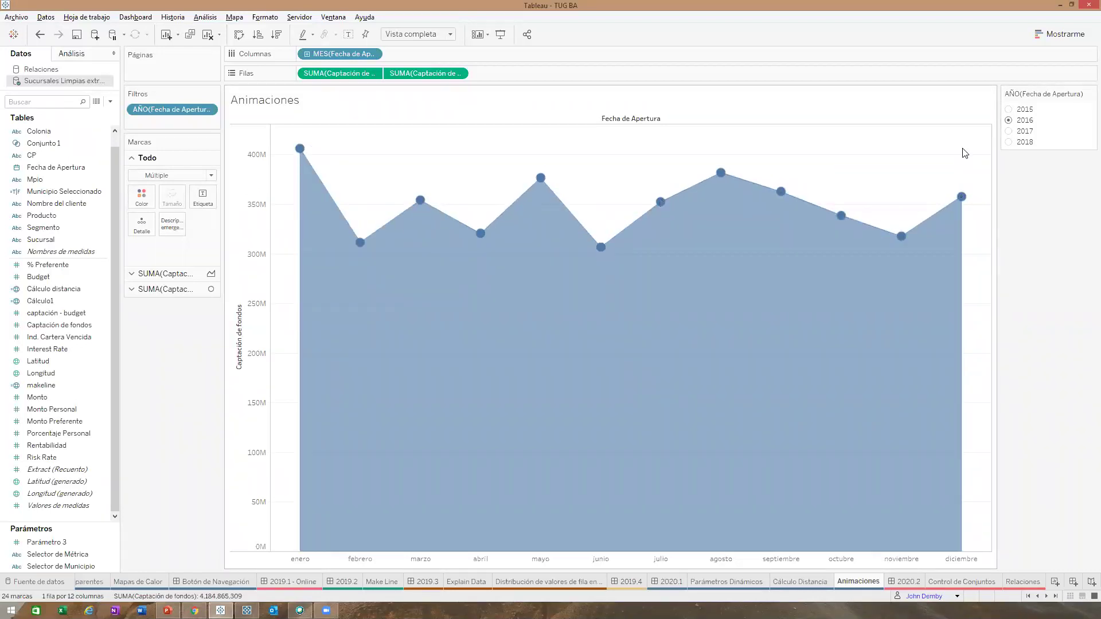
key(Up)
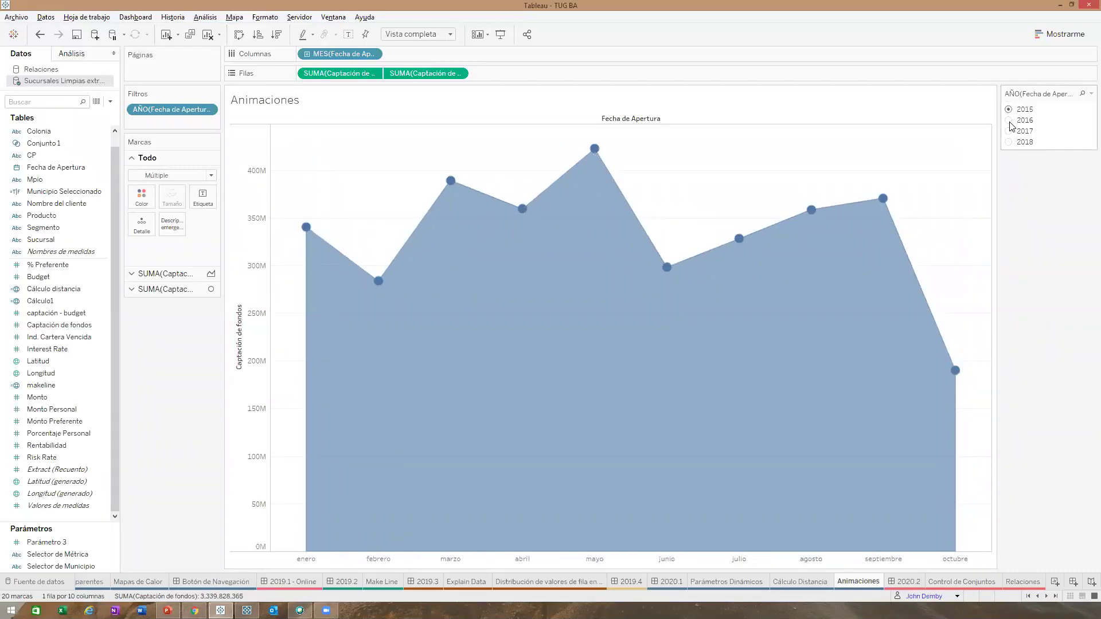
click(1010, 121)
click(1010, 131)
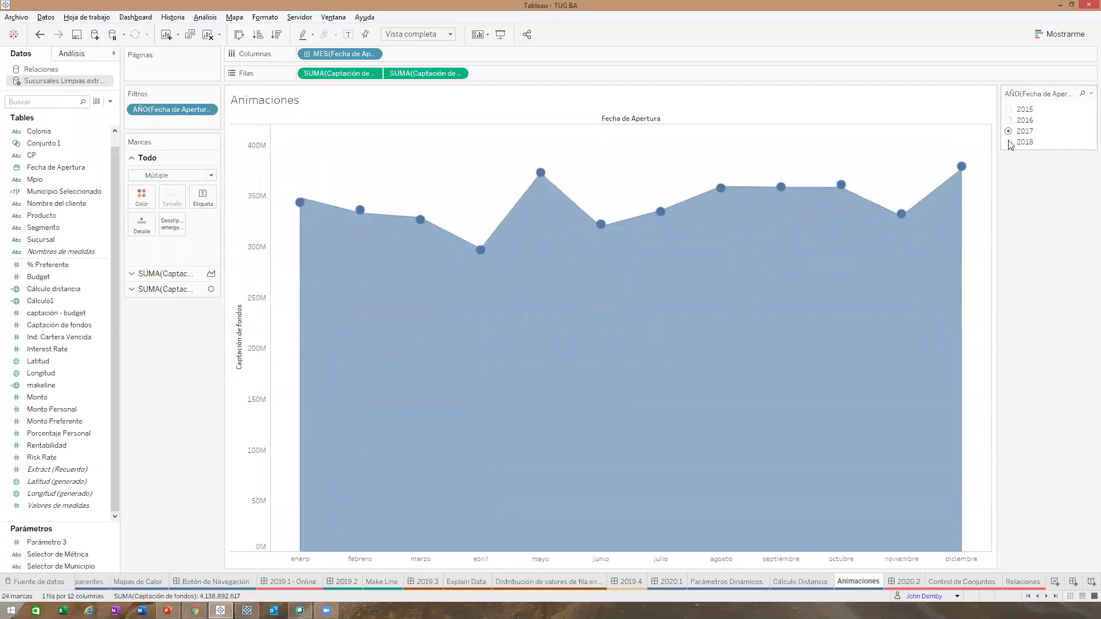
- Filter the Animaciones chart to 2018, show the animation format settings and toggle the workbook default to Activado and back to Desactivado
click(1010, 142)
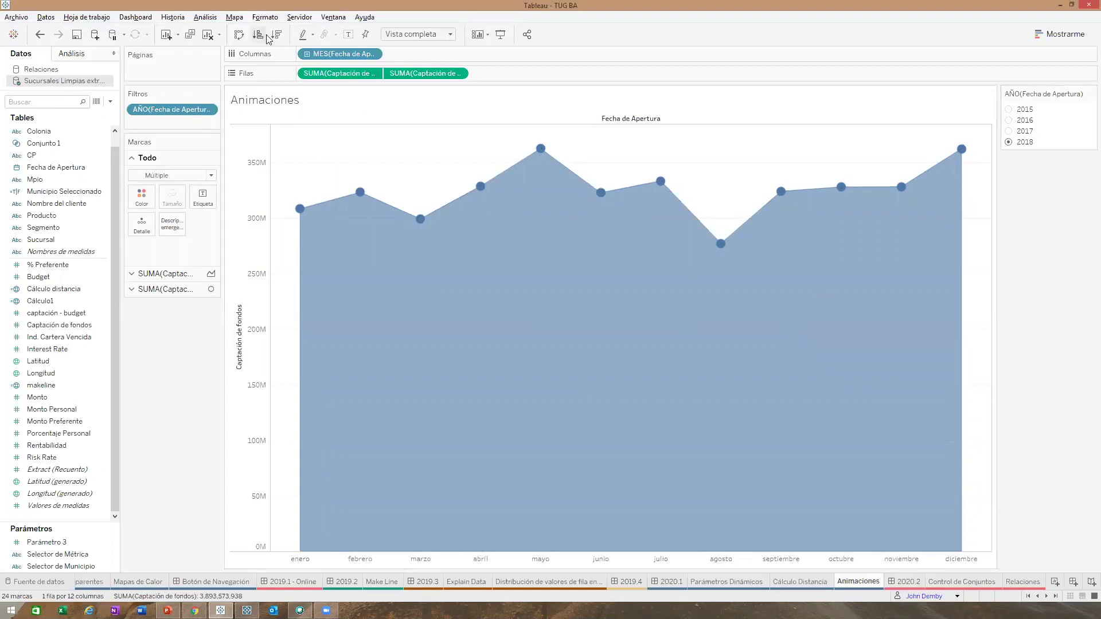
click(212, 17)
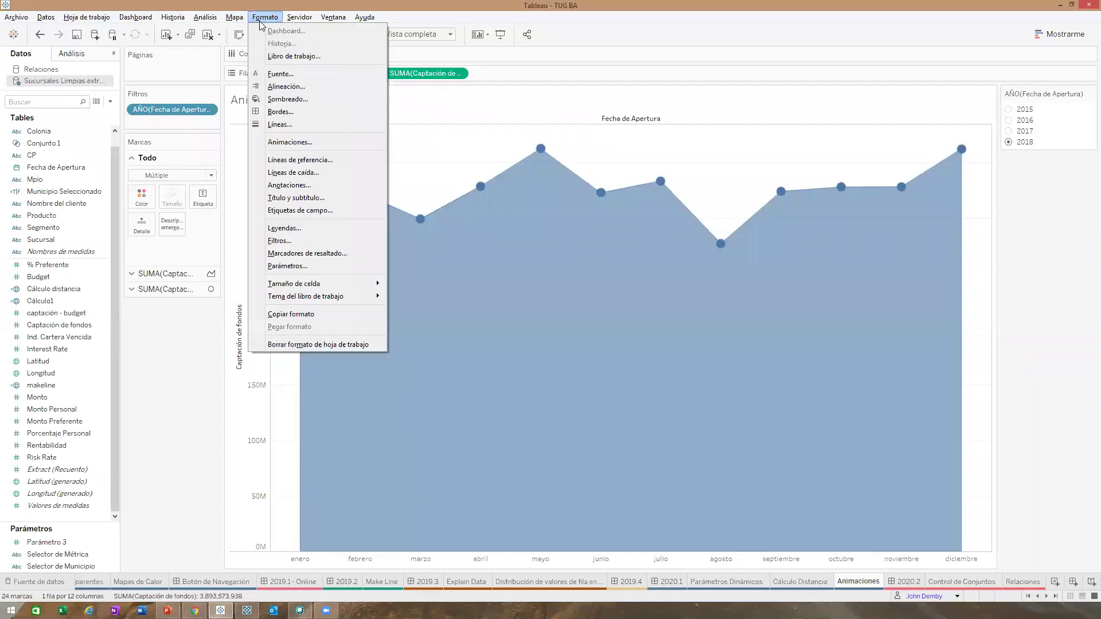
click(291, 143)
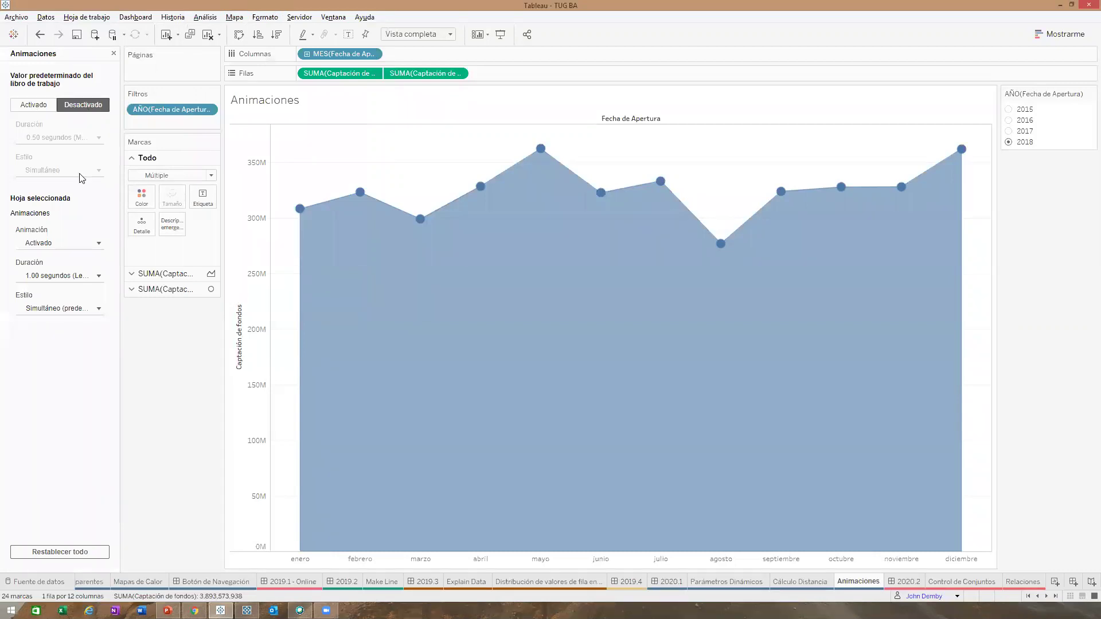
click(35, 104)
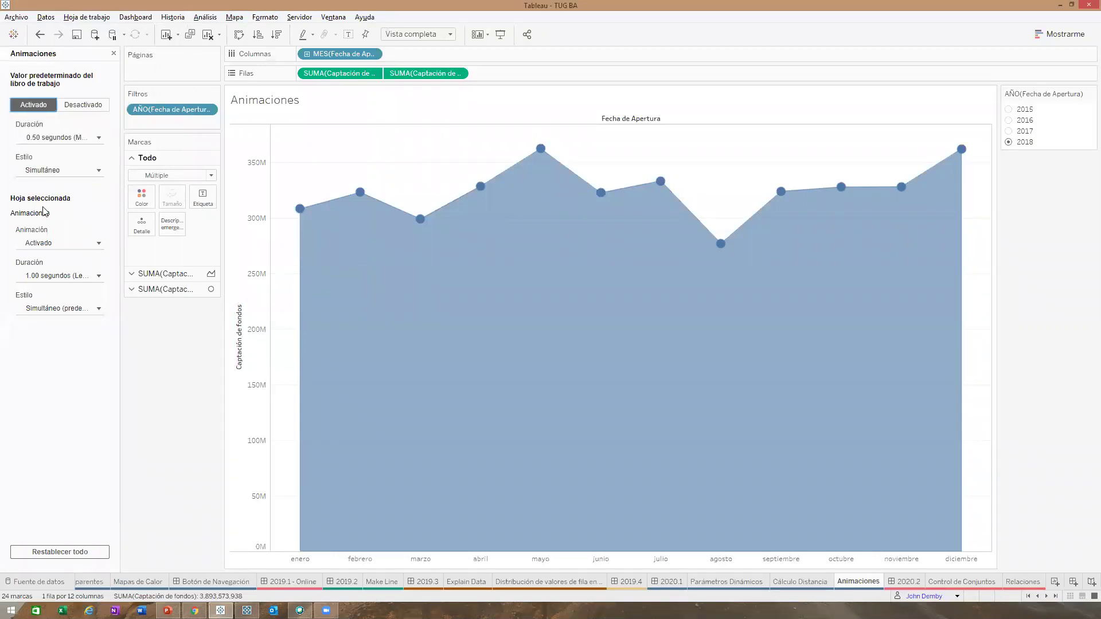
click(86, 106)
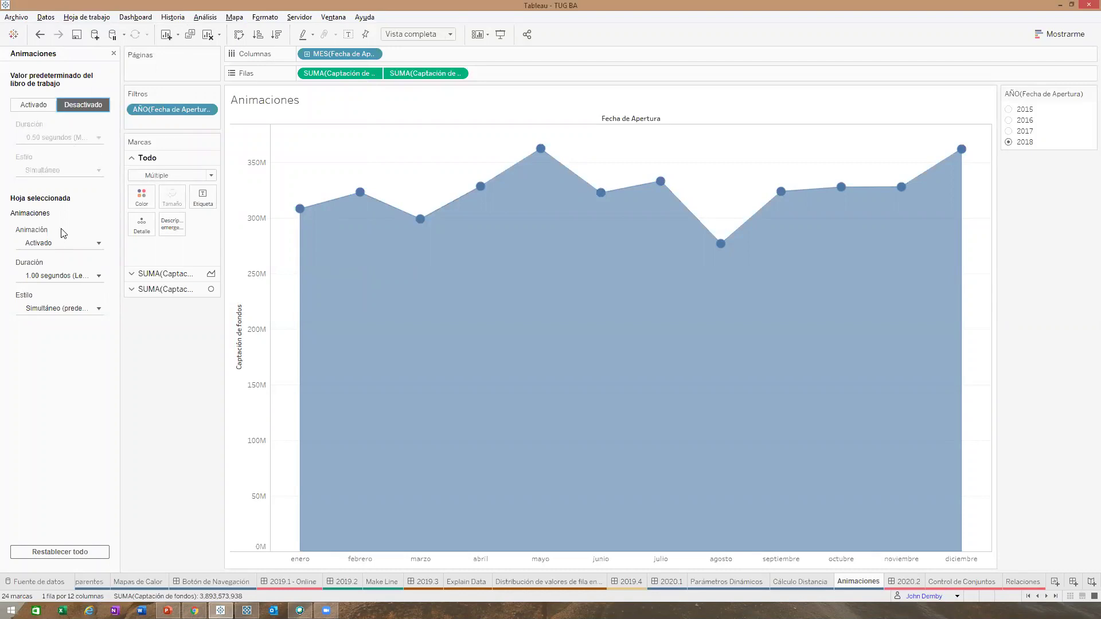
- Keep the selected sheet's animation set to Activado and set its duration to 2.00 segundos (Muy lento)
click(101, 245)
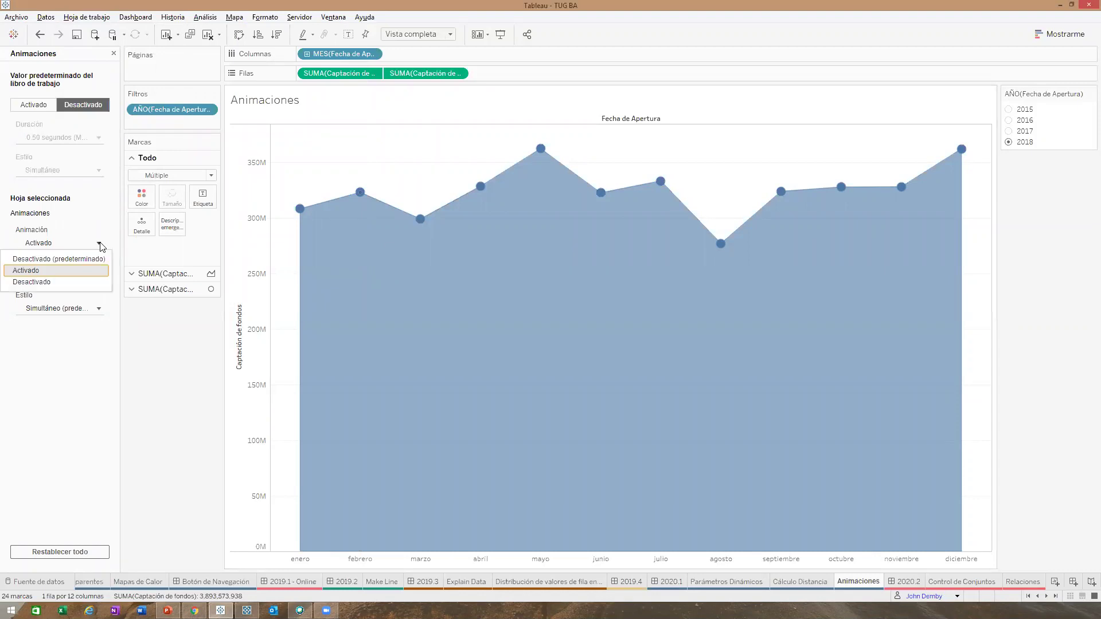
click(75, 272)
click(99, 276)
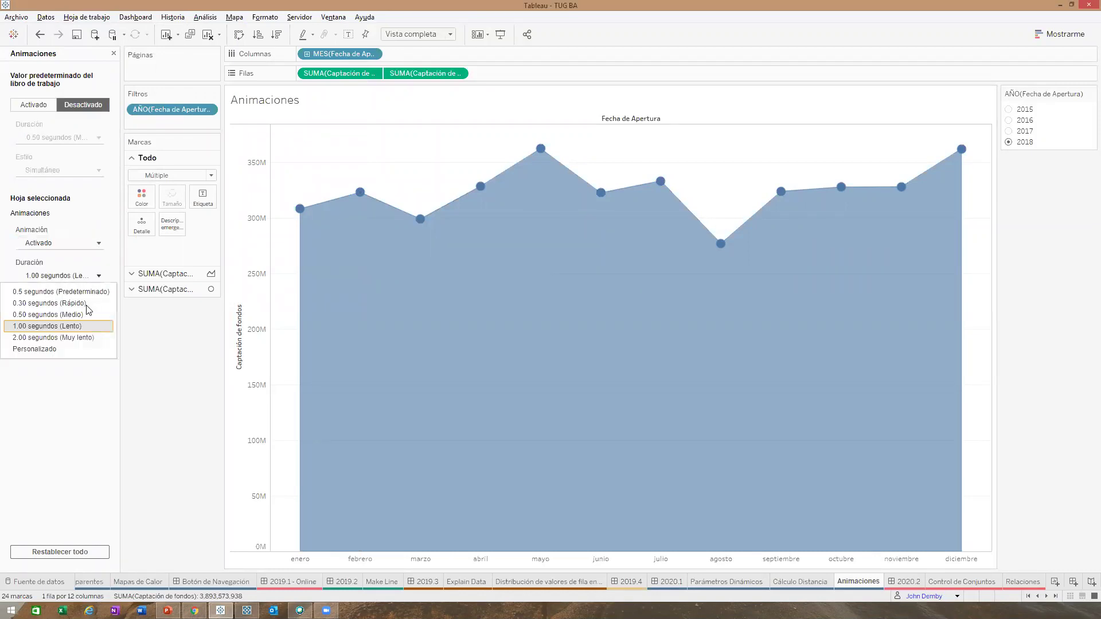
click(80, 338)
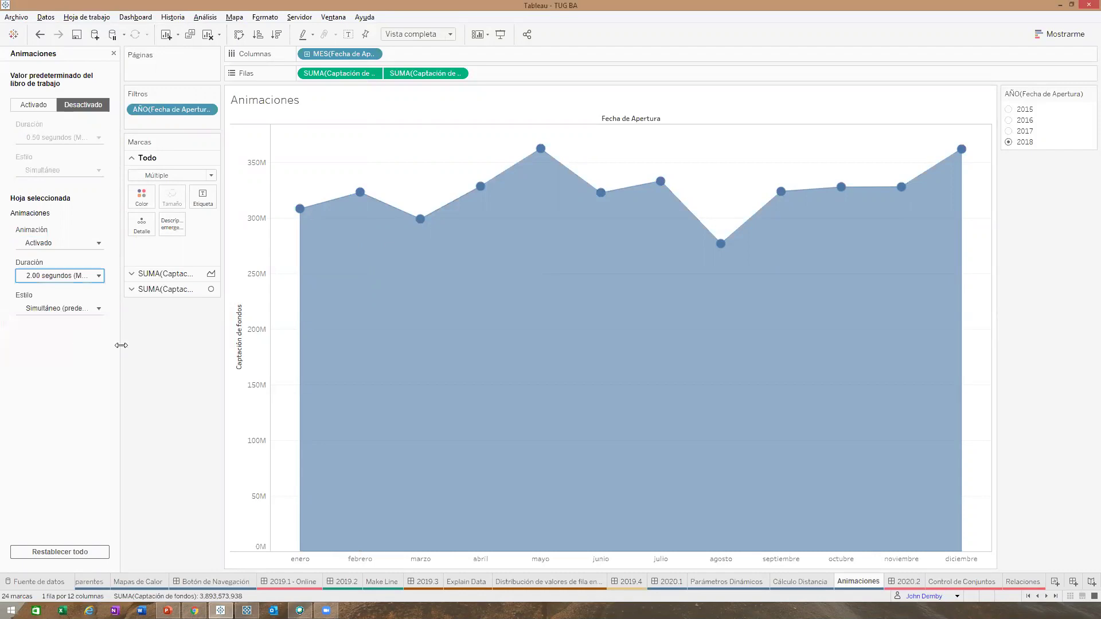
- Preview the slower animation by switching the Fecha de Apertura year filter through 2017, 2016, 2017 and 2018
click(1009, 132)
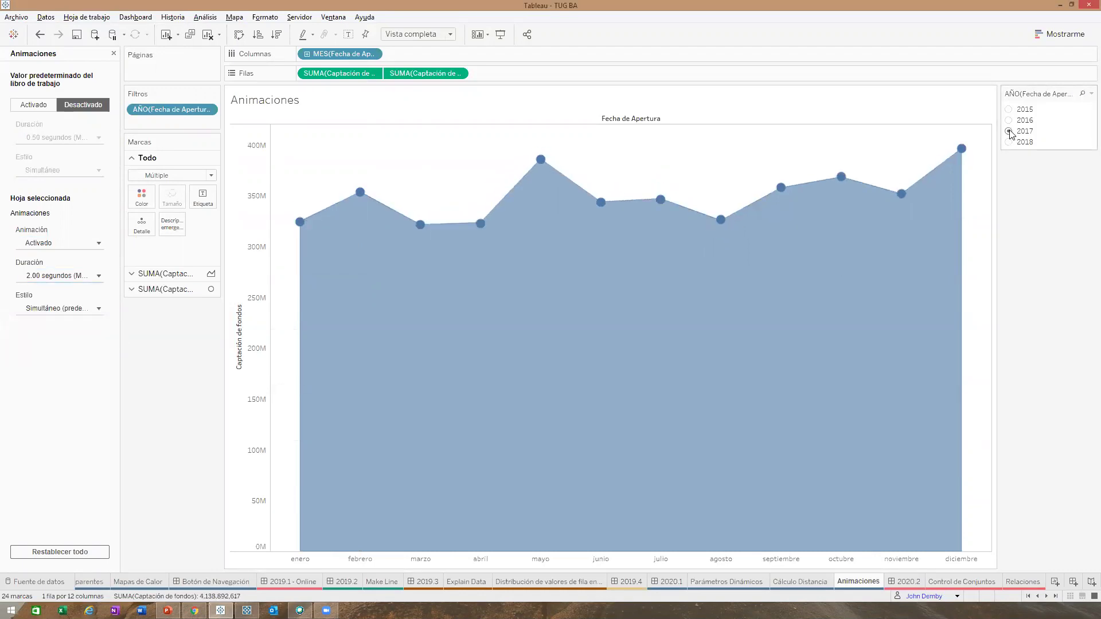
click(1010, 121)
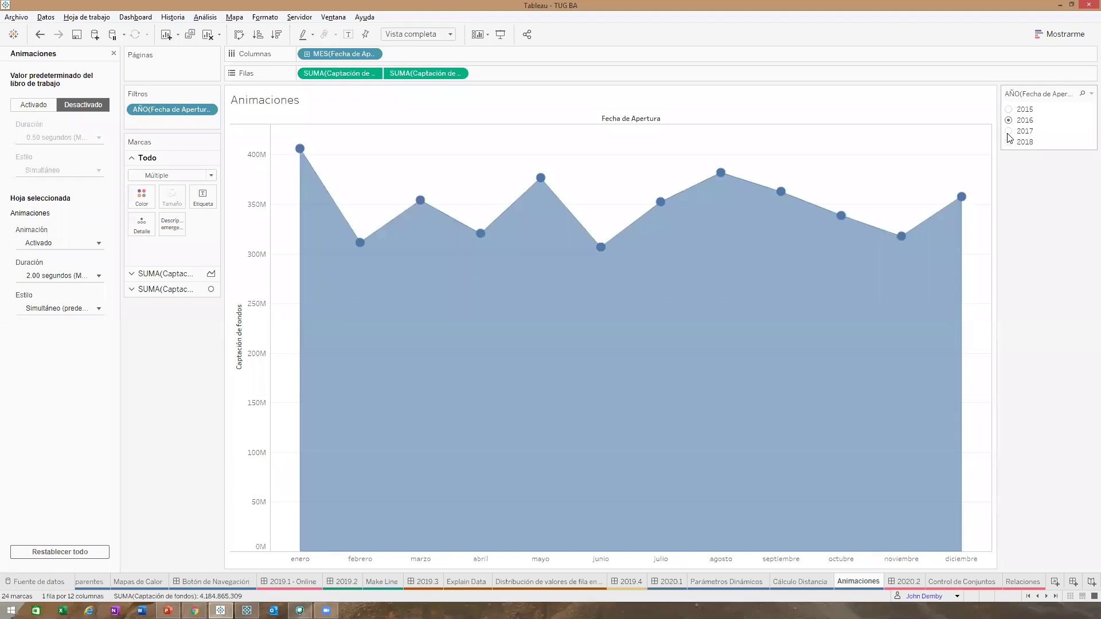
click(1008, 133)
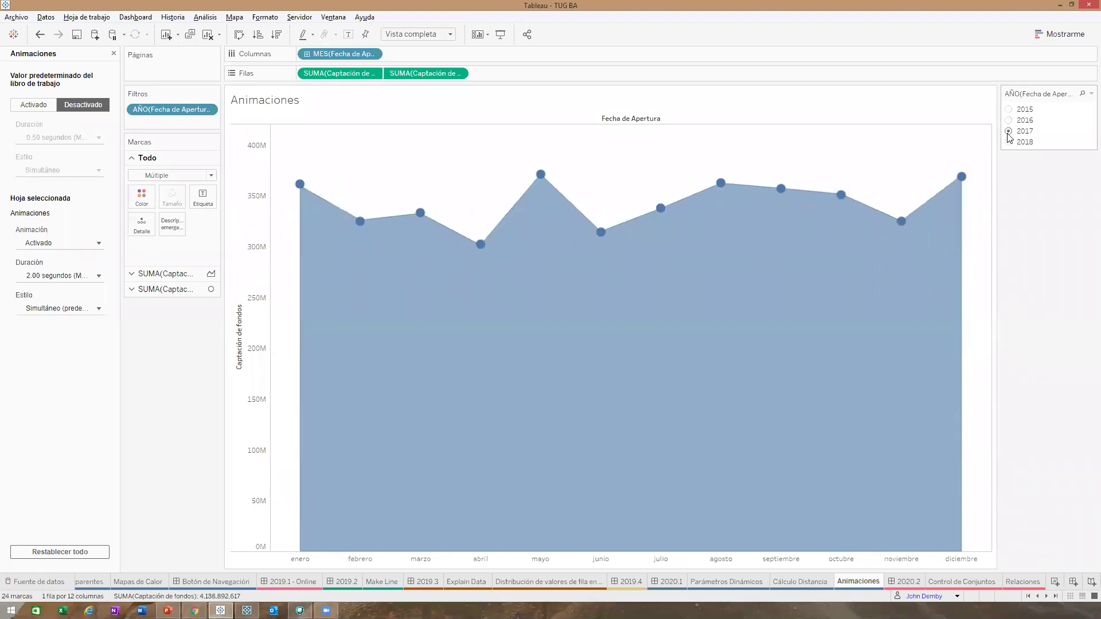
click(1007, 141)
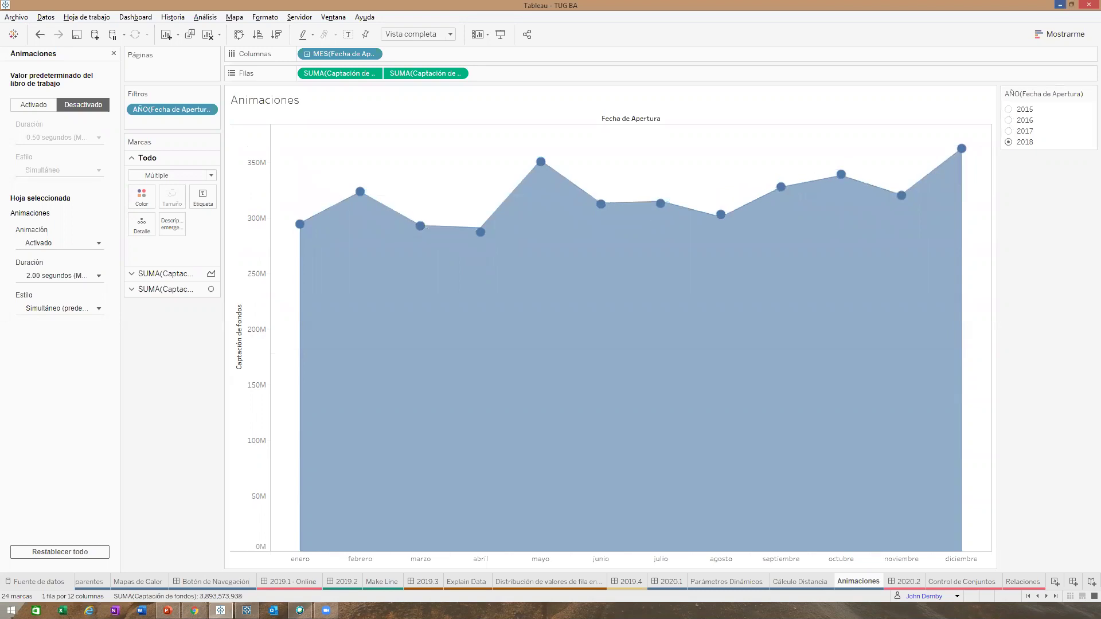
click(1060, 5)
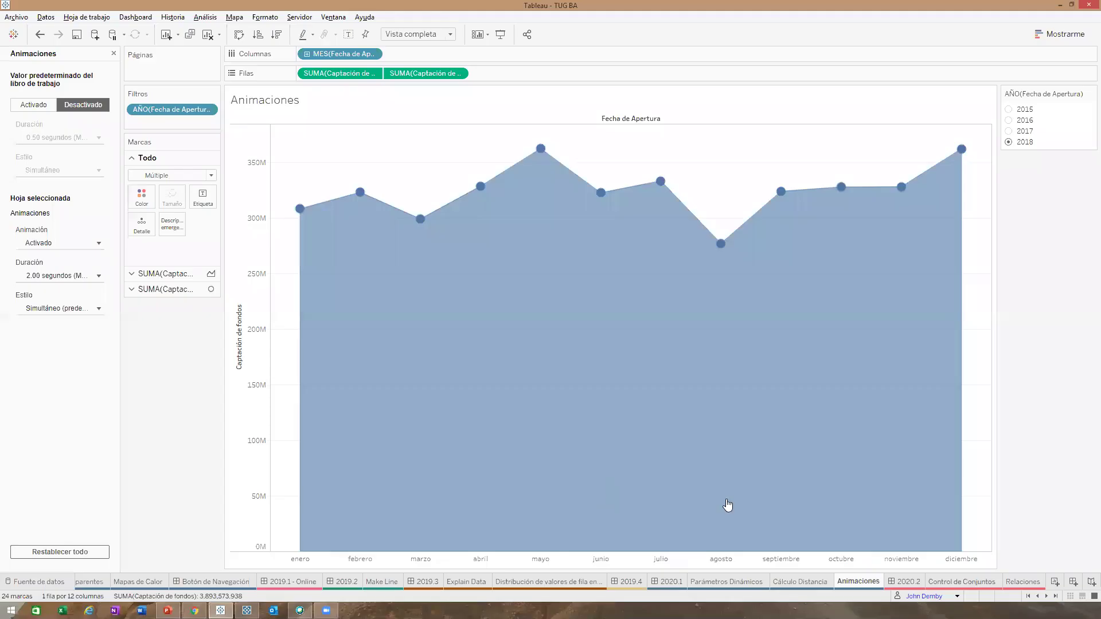
- Go through the 2020.1 and 2019.1 - Online dashboards to the 2019.2 dashboard and close the animation settings
click(631, 582)
click(669, 582)
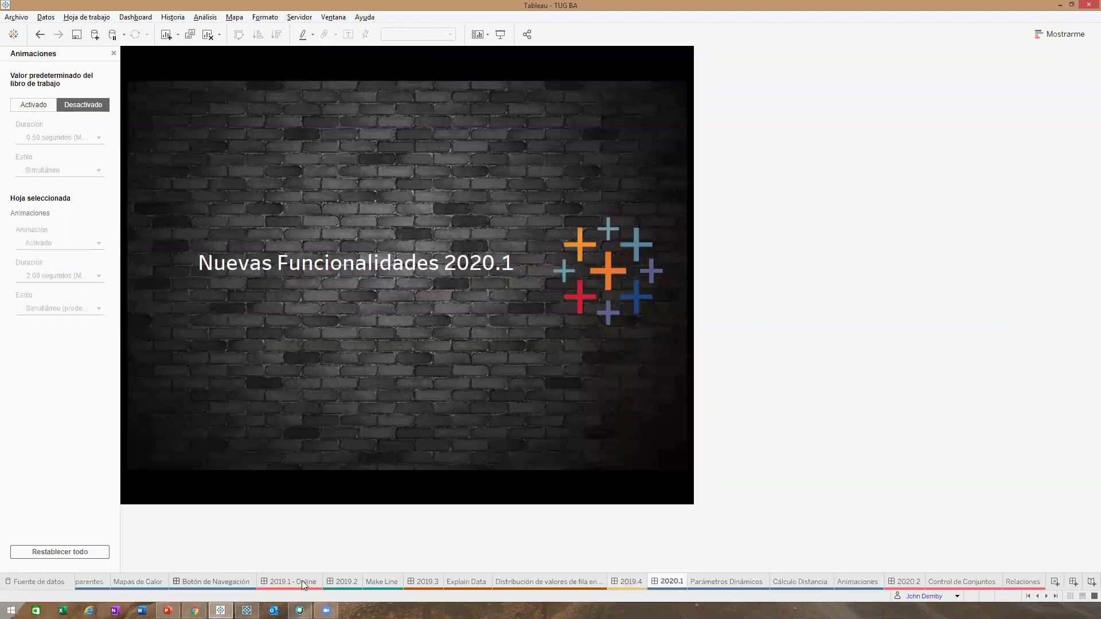
click(269, 580)
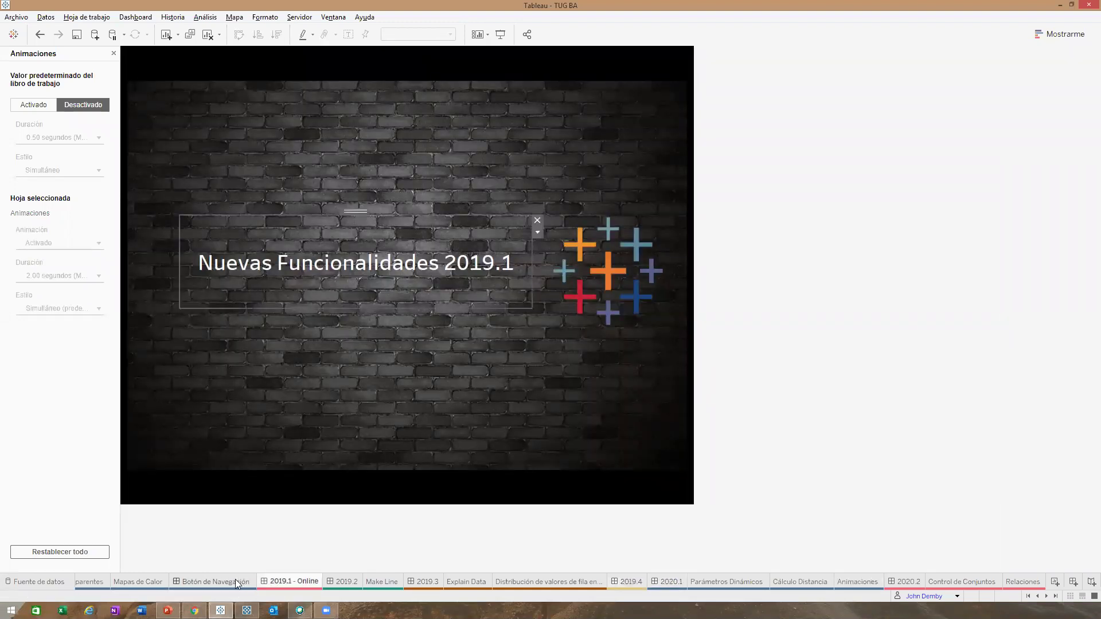
click(344, 582)
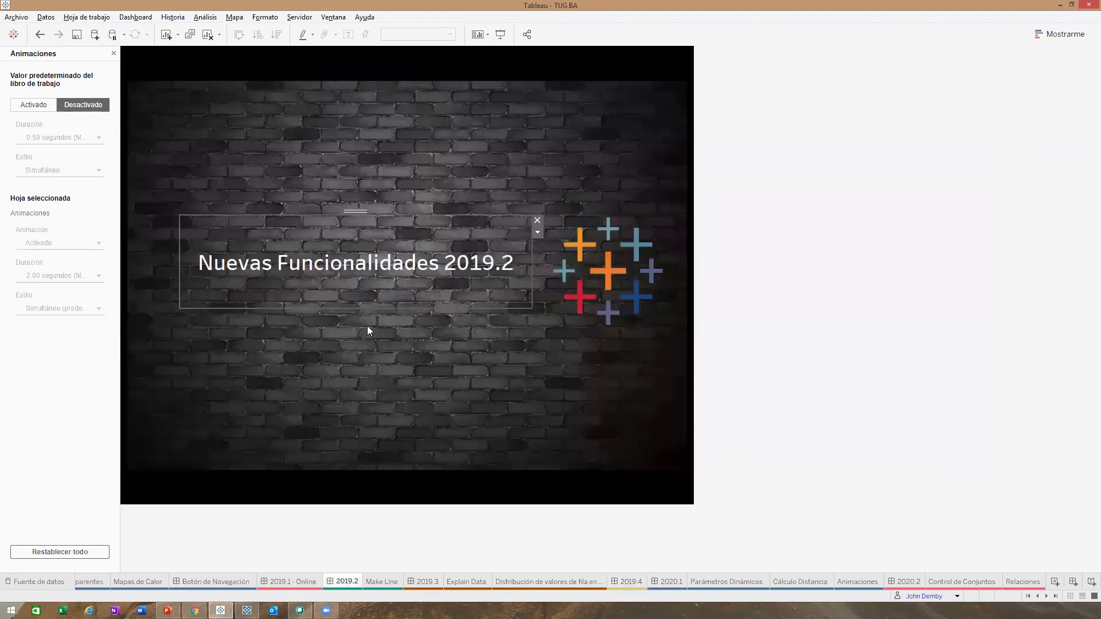
click(113, 53)
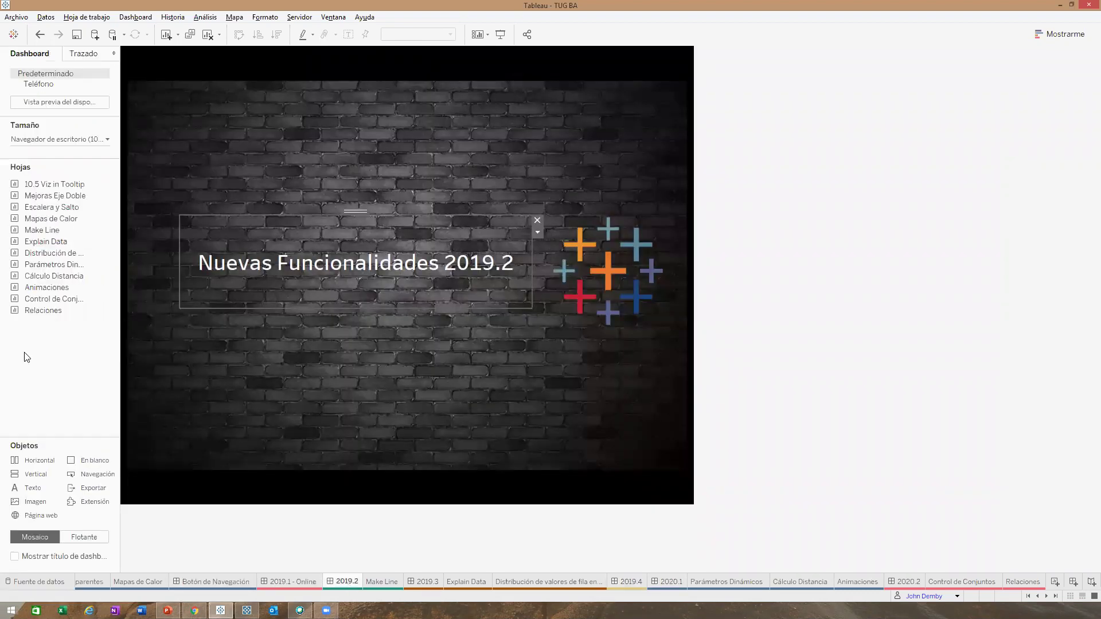
- Place an Extension object in the lower half of the 2019.2 dashboard and open the online extension gallery
drag(91, 502, 544, 378)
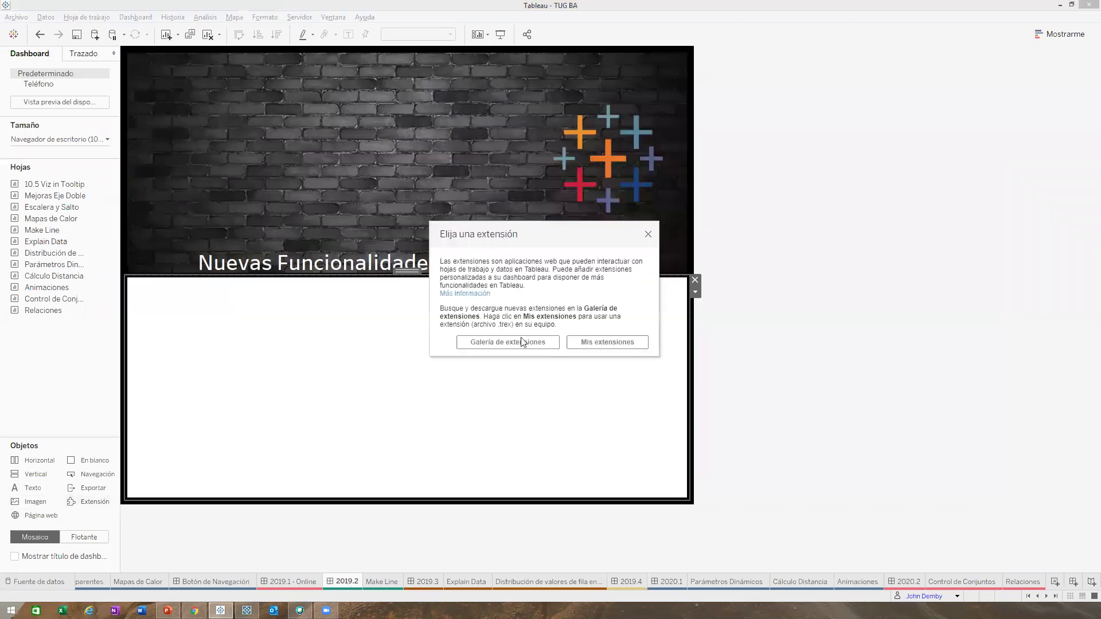
click(511, 347)
click(511, 346)
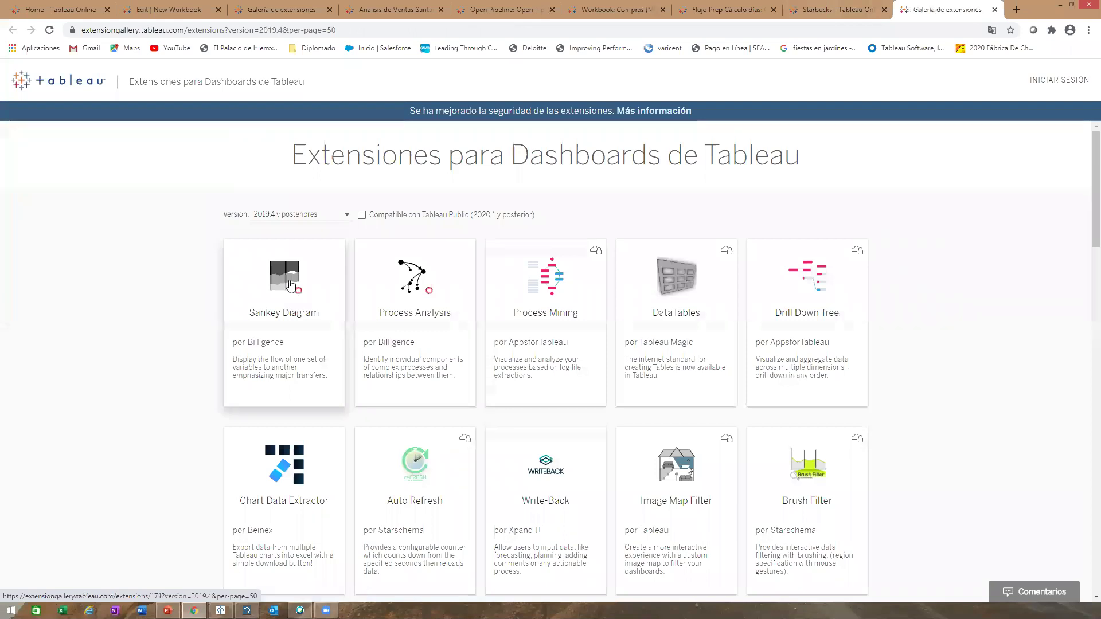
- Examine the descriptions and sample images of the Sankey Diagram and Drill Down Tree extensions in the gallery
click(309, 287)
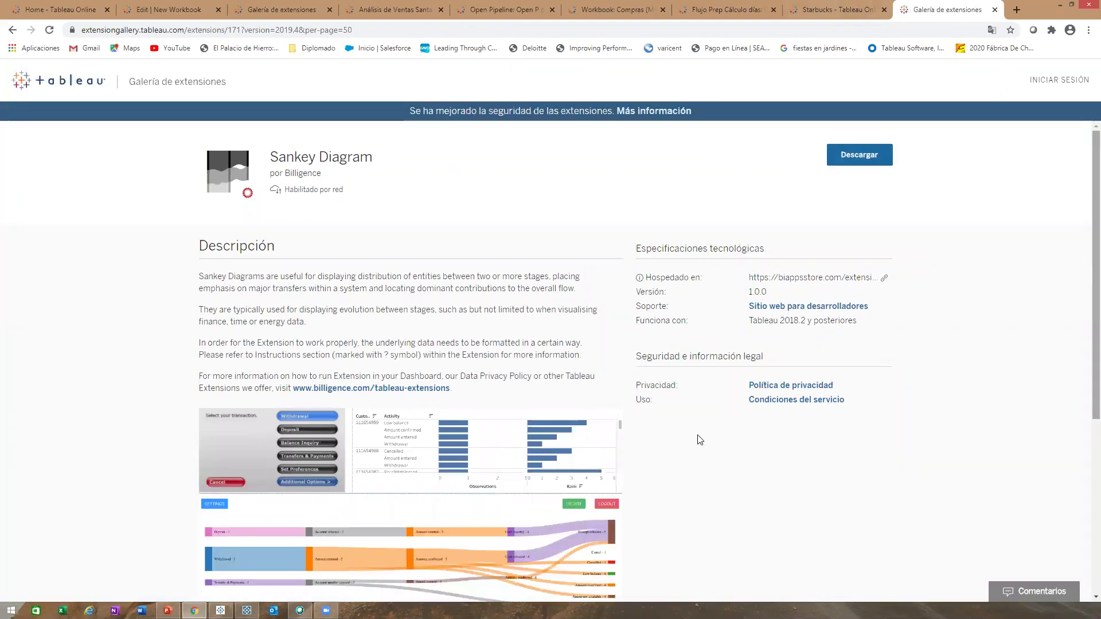
scroll(293, 317, down, 3)
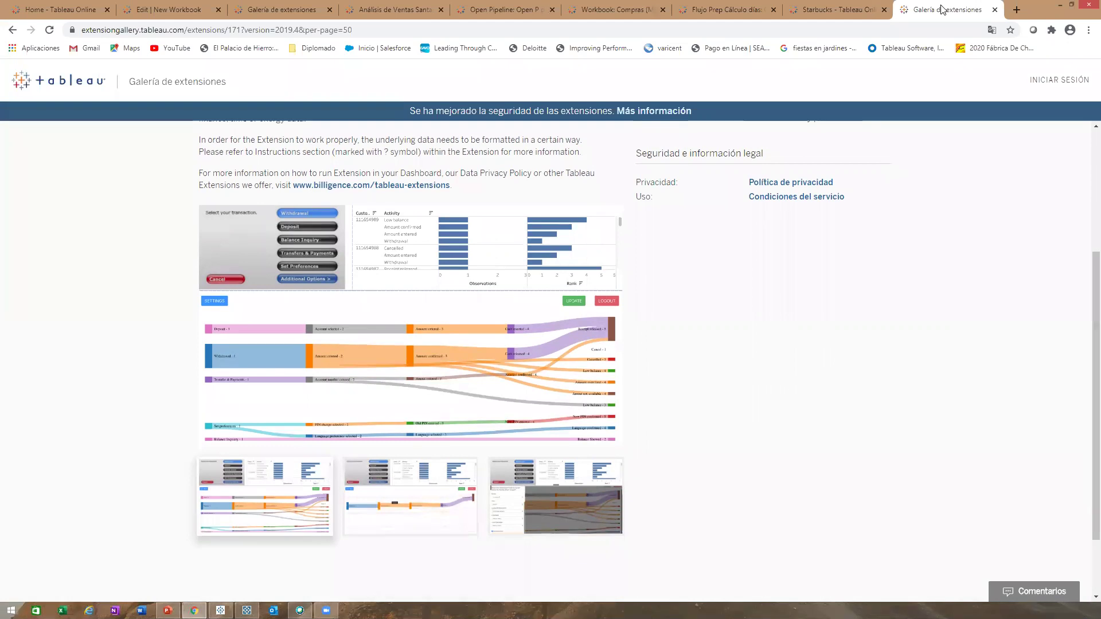
key(alt+Left)
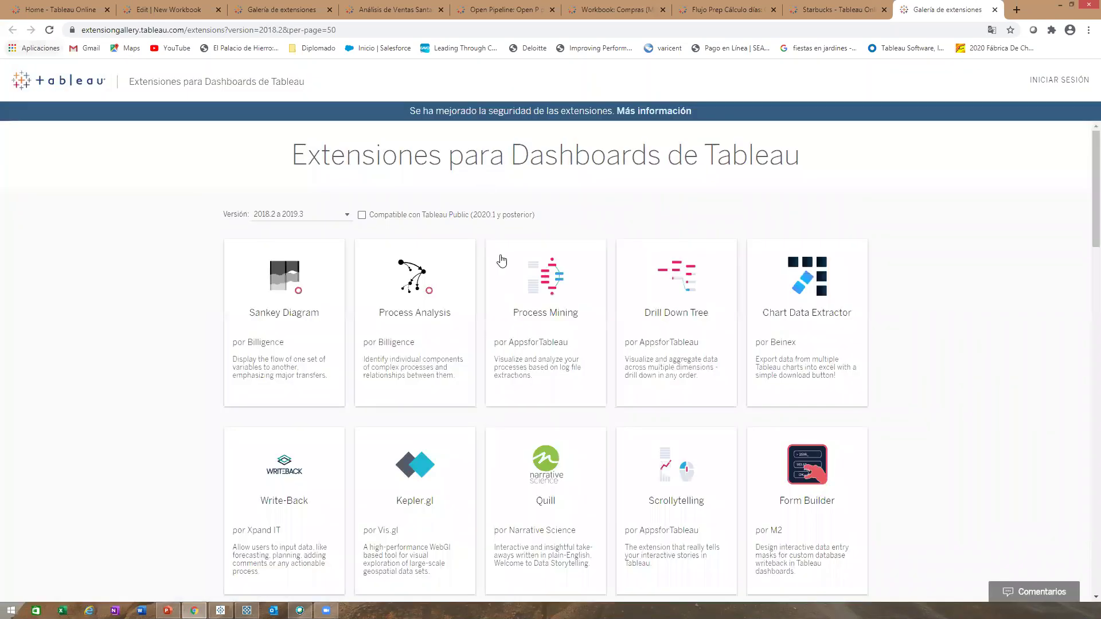
click(657, 325)
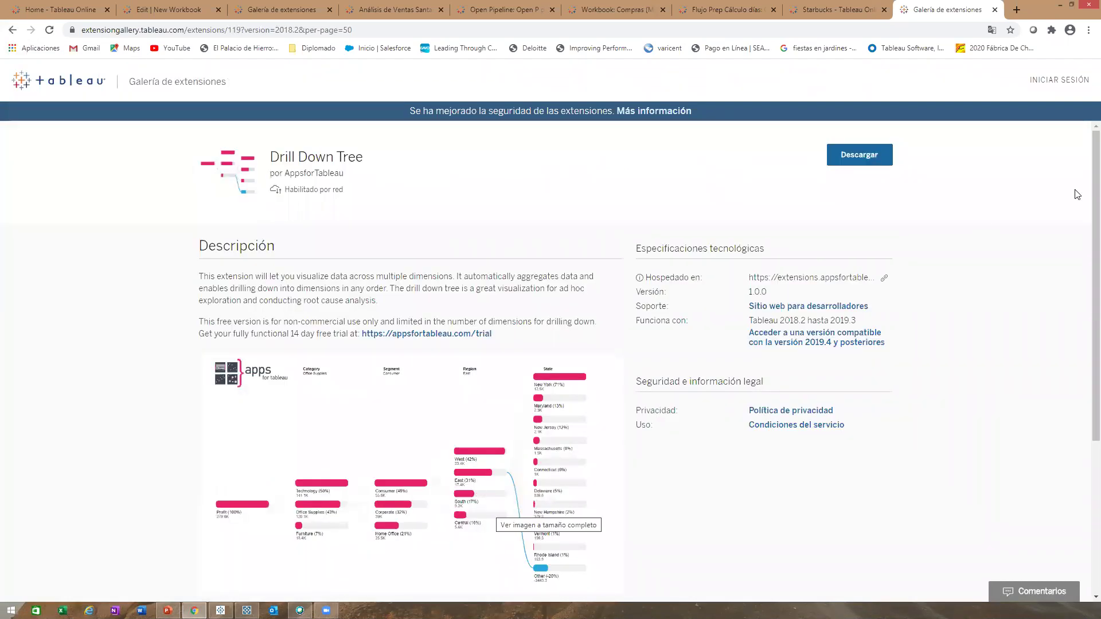
scroll(433, 576, down, 3)
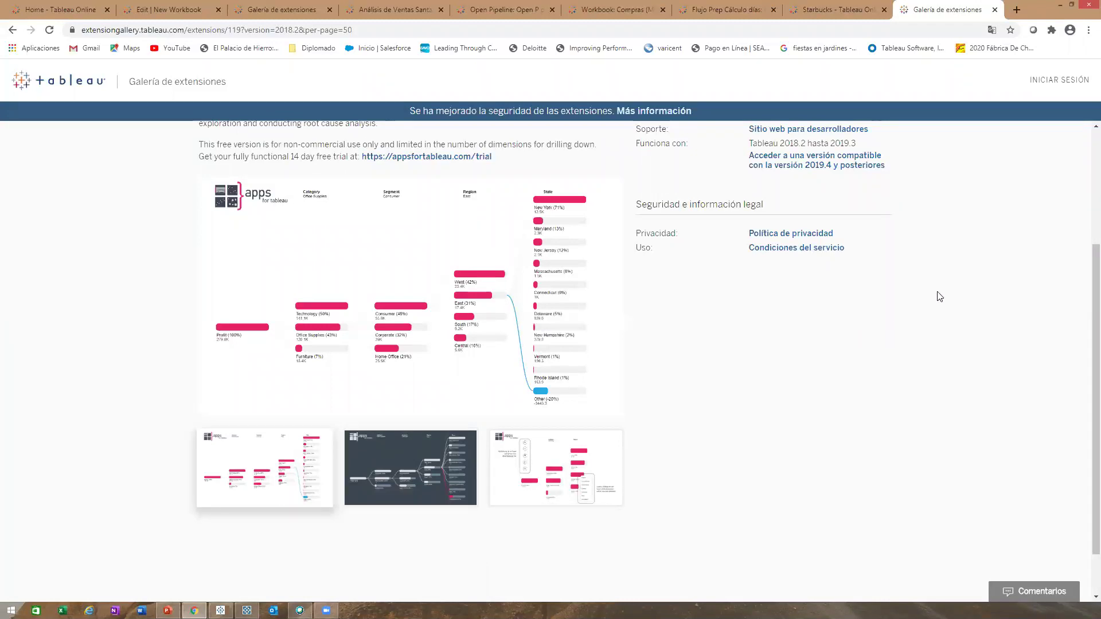
scroll(1084, 241, up, 1)
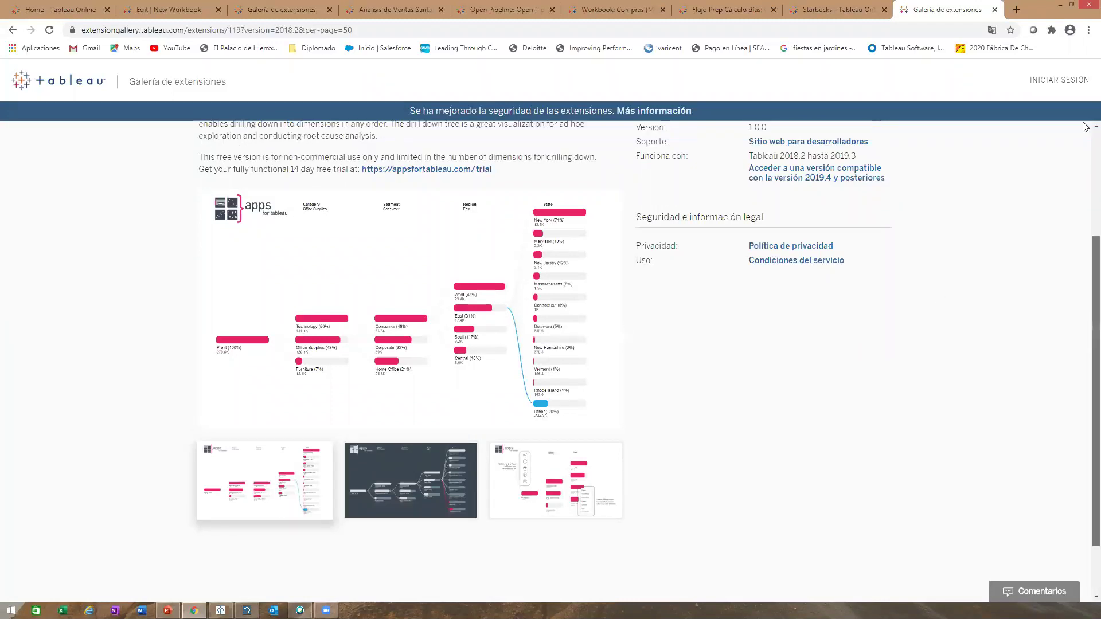
scroll(1084, 123, up, 3)
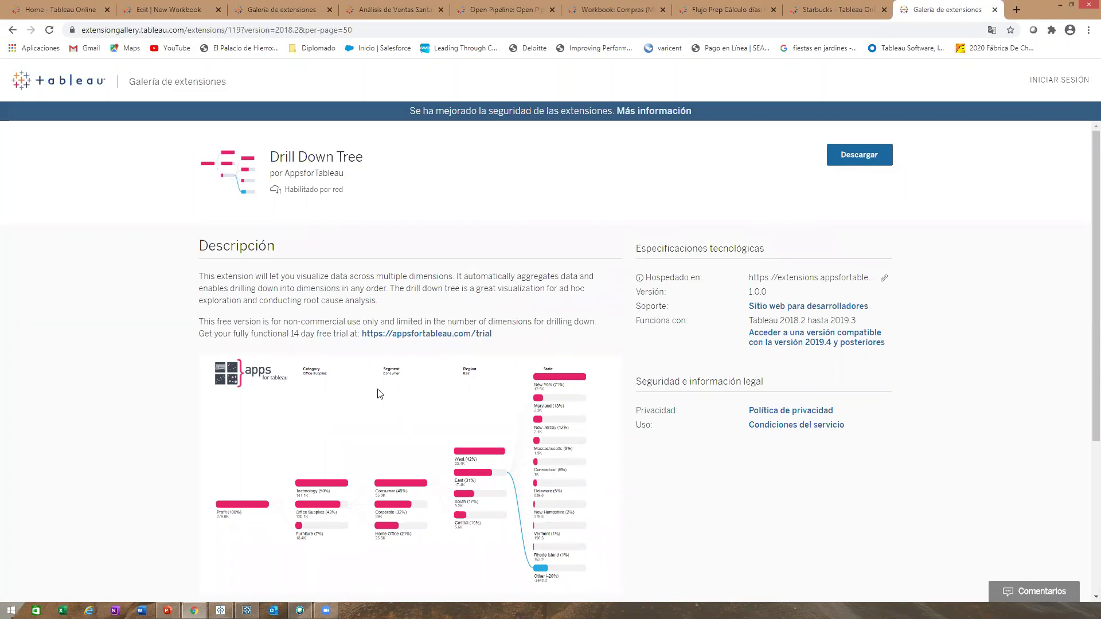
- Switch back to Tableau, browse the local disk's user folders for a downloaded extension file and cancel adding the extension
key(alt+Tab)
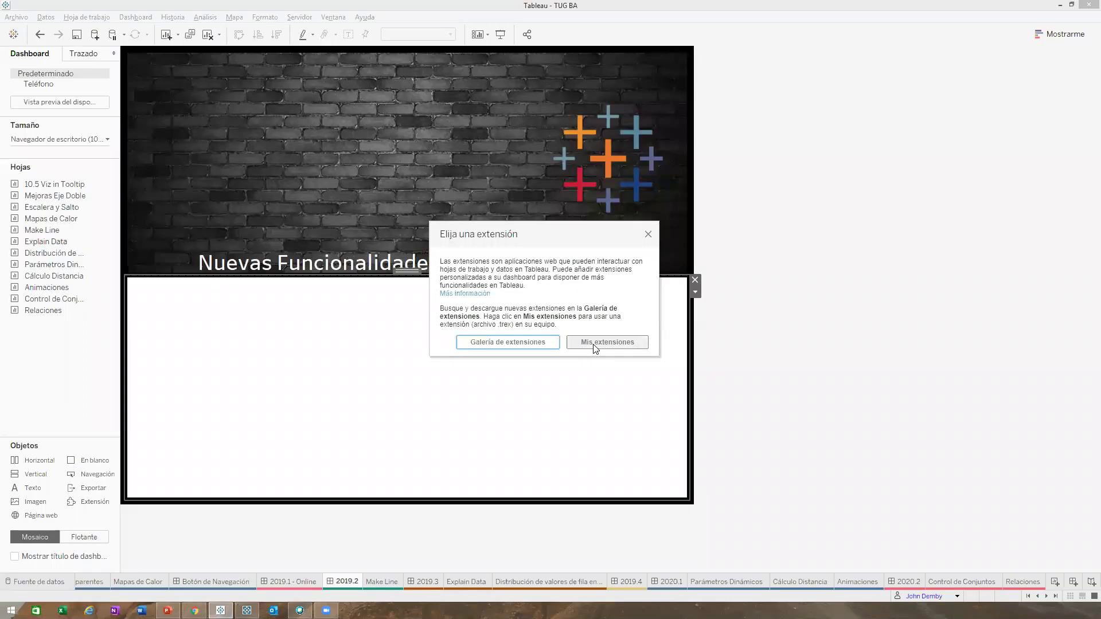
click(595, 346)
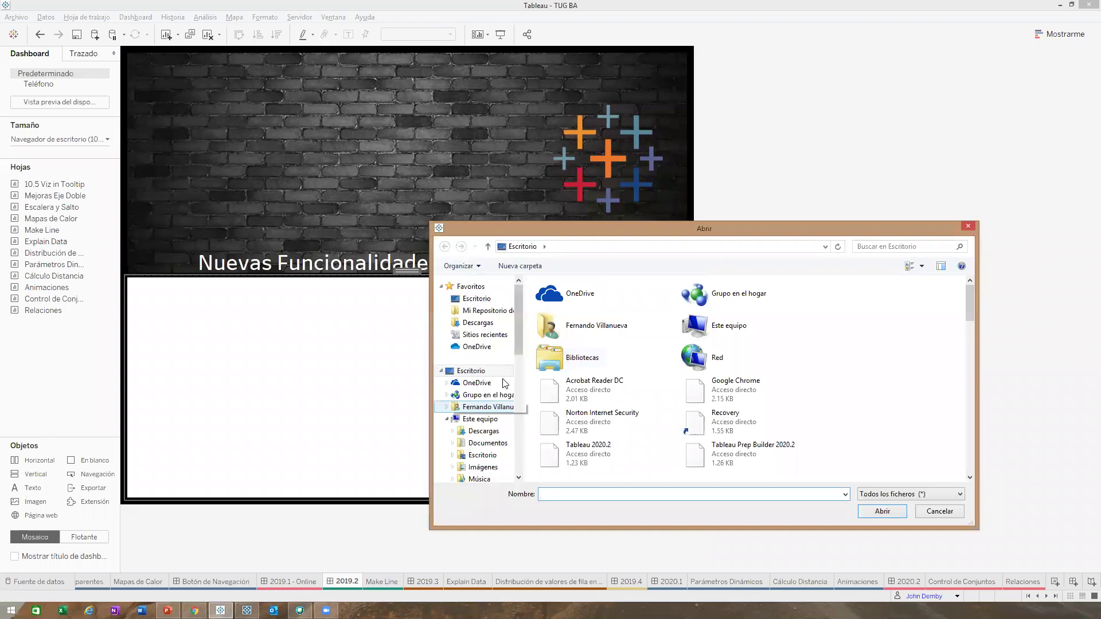
scroll(522, 334, down, 2)
scroll(519, 372, down, 1)
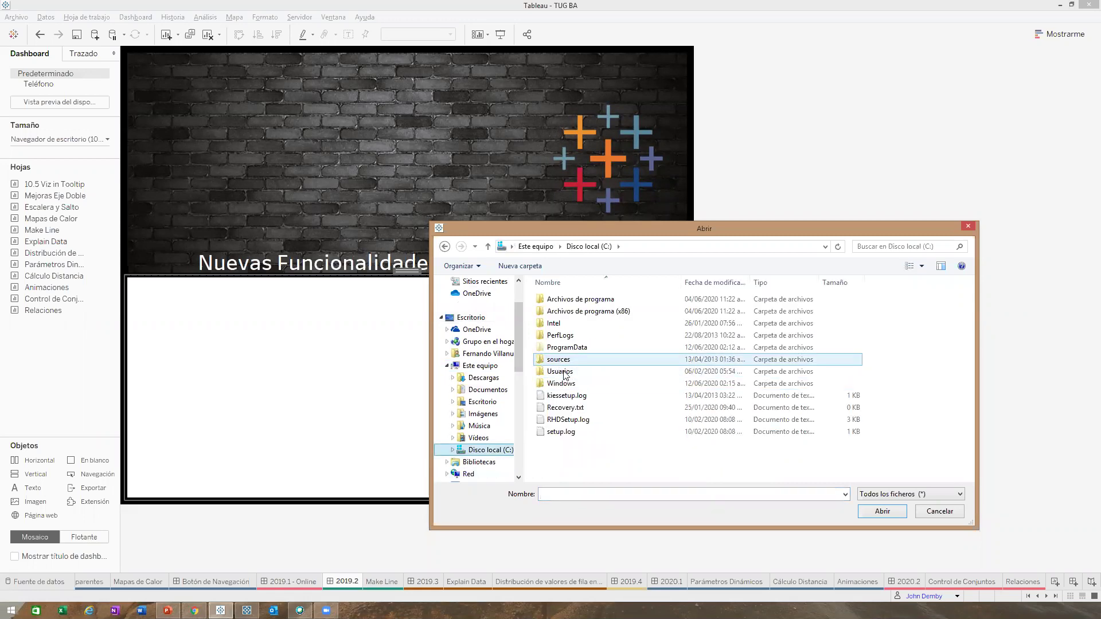
double_click(565, 374)
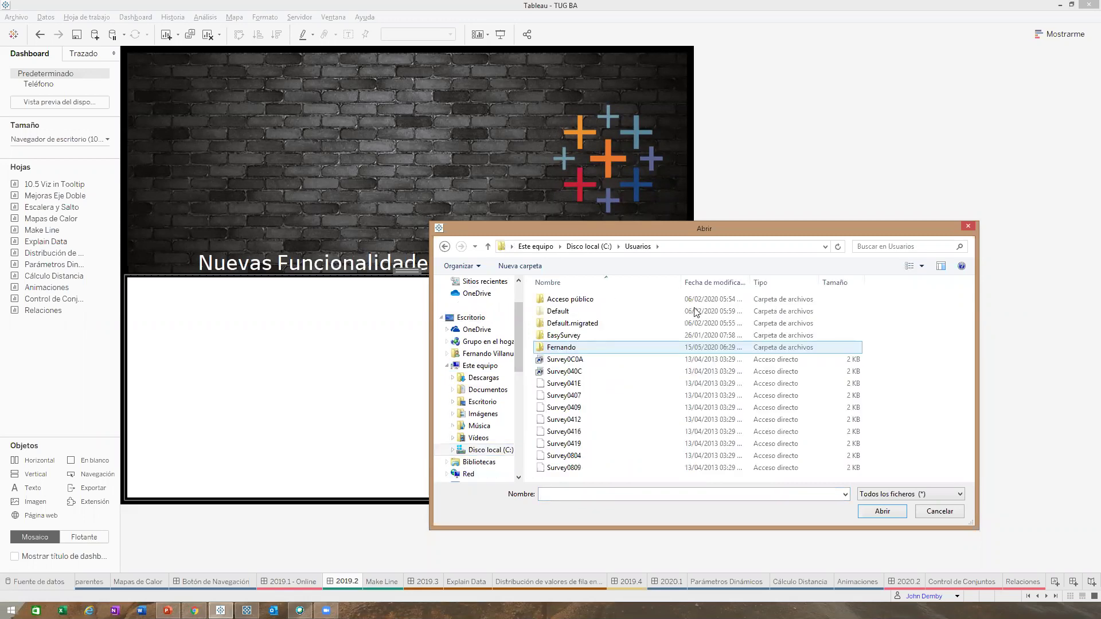
double_click(638, 351)
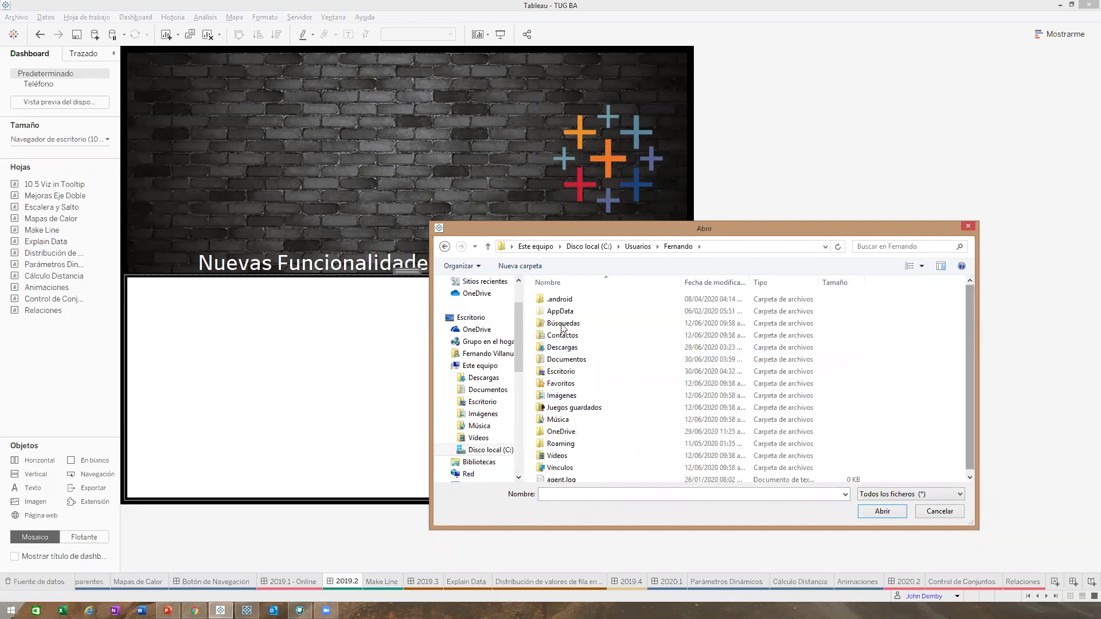
scroll(523, 320, up, 2)
scroll(524, 323, down, 3)
scroll(528, 370, down, 5)
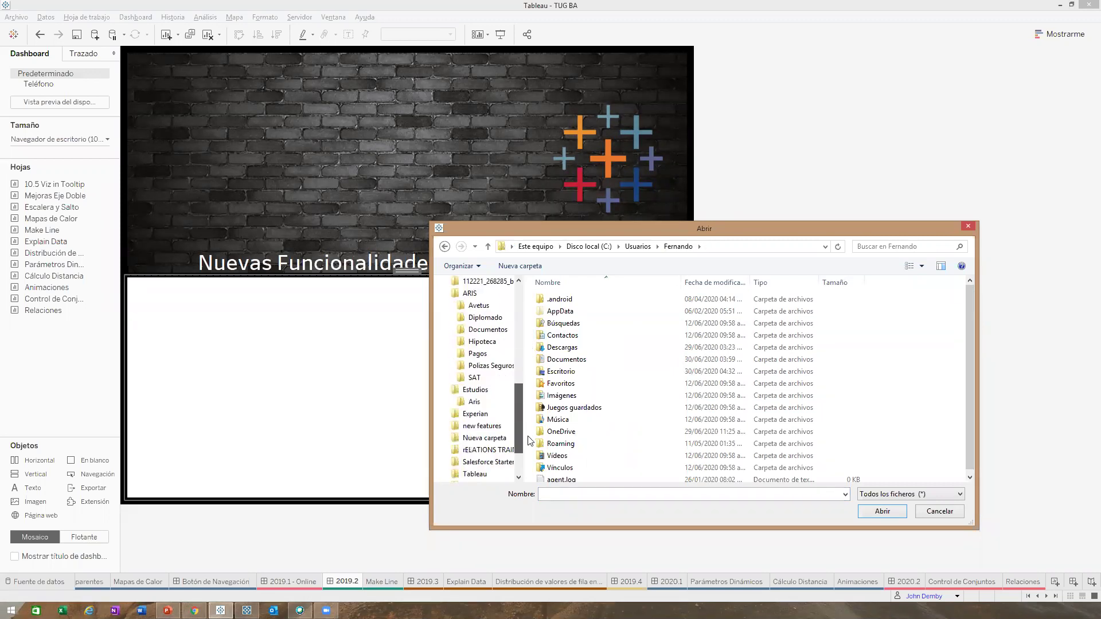
scroll(529, 441, down, 1)
scroll(533, 427, up, 10)
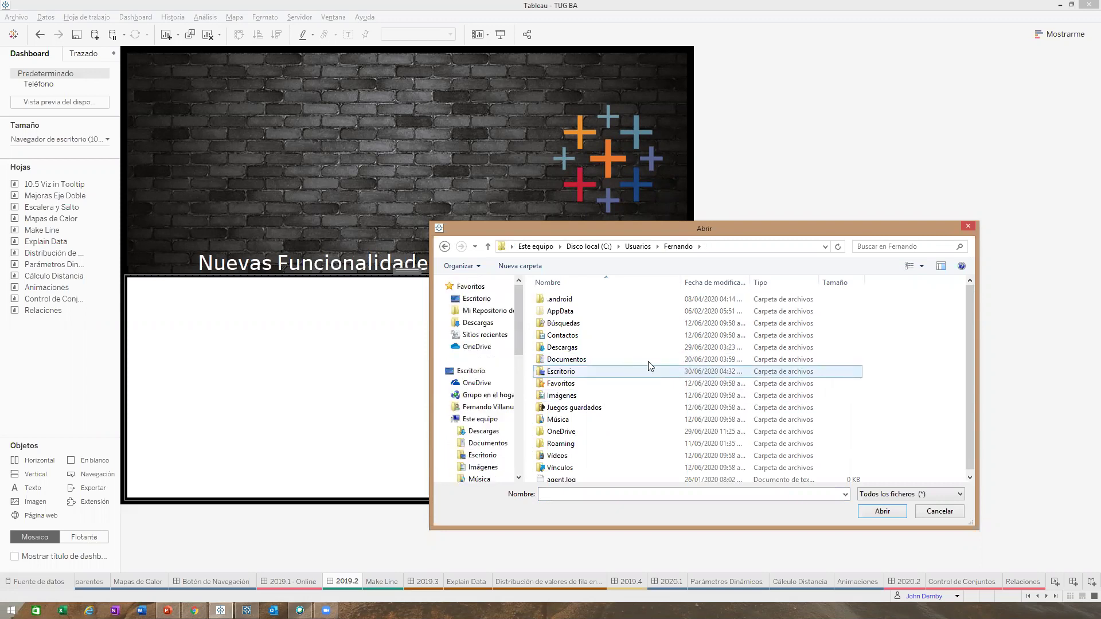
click(966, 227)
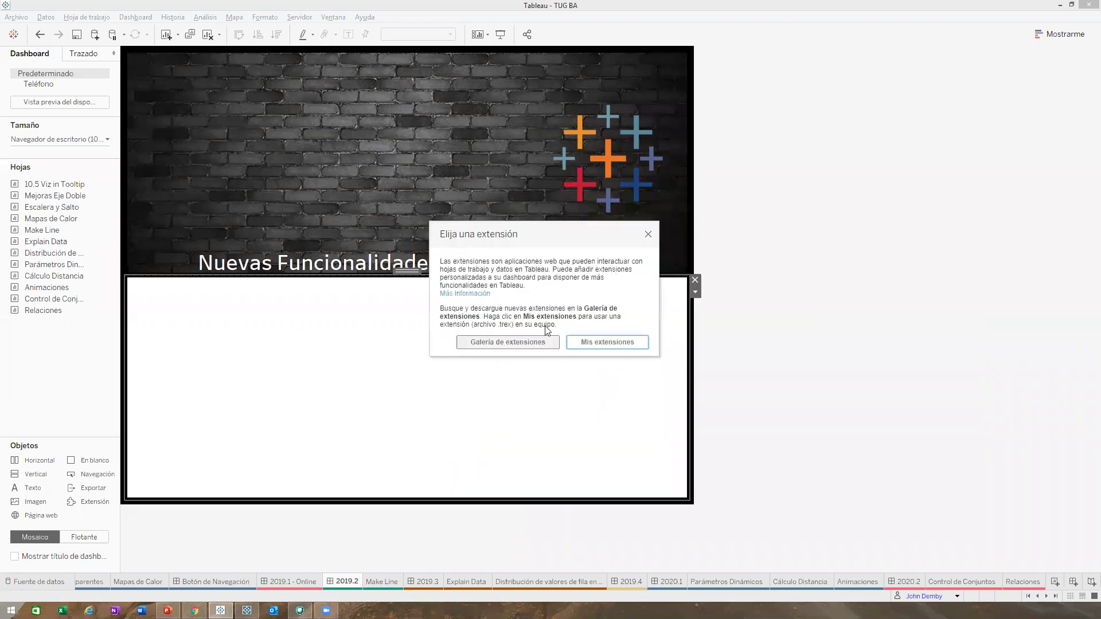
click(648, 236)
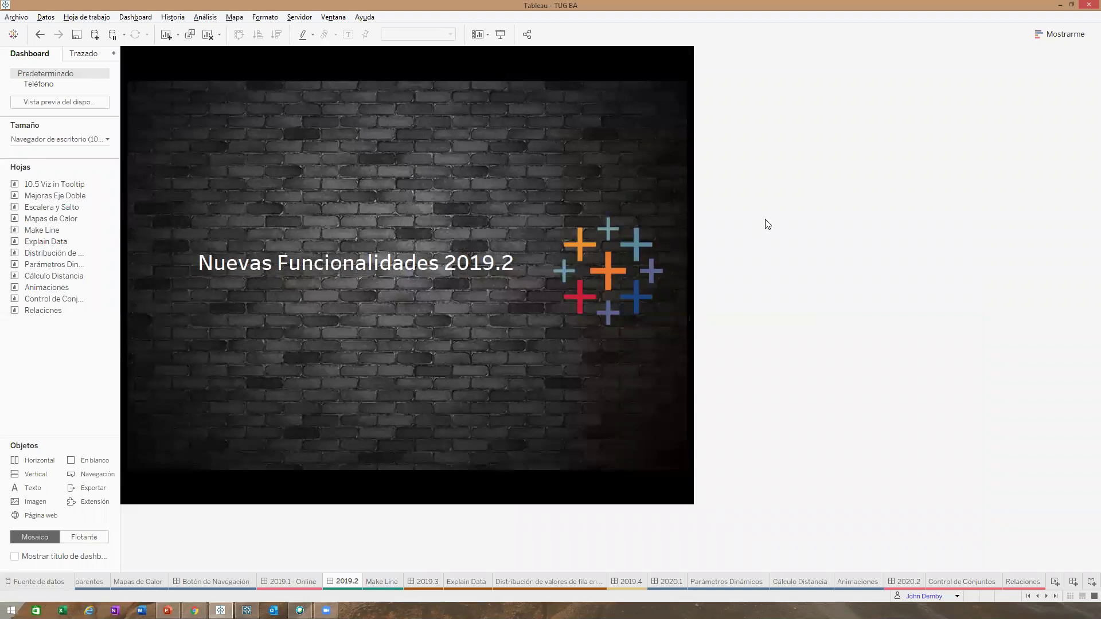
- Switch from Tableau to the slide presentation and advance to the slide on set action improvements
click(1060, 5)
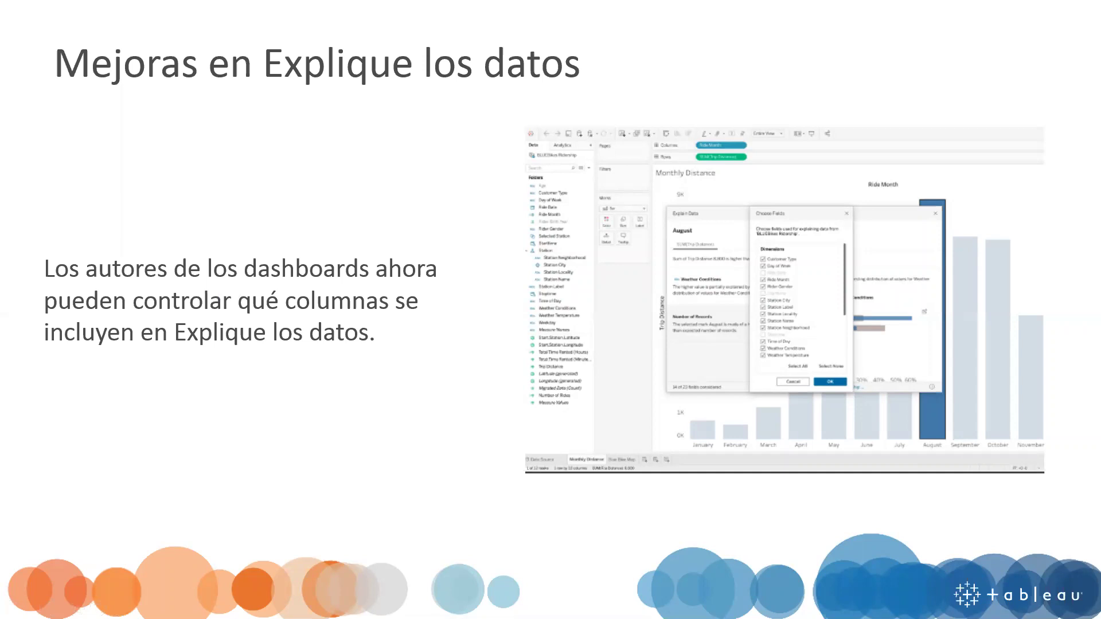
key(Right)
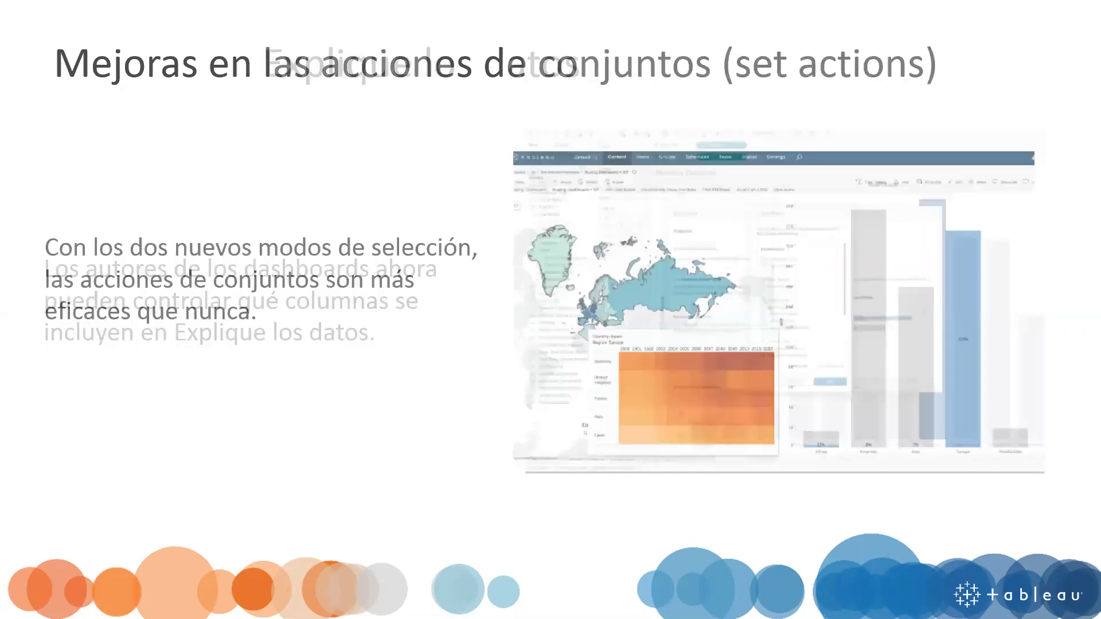
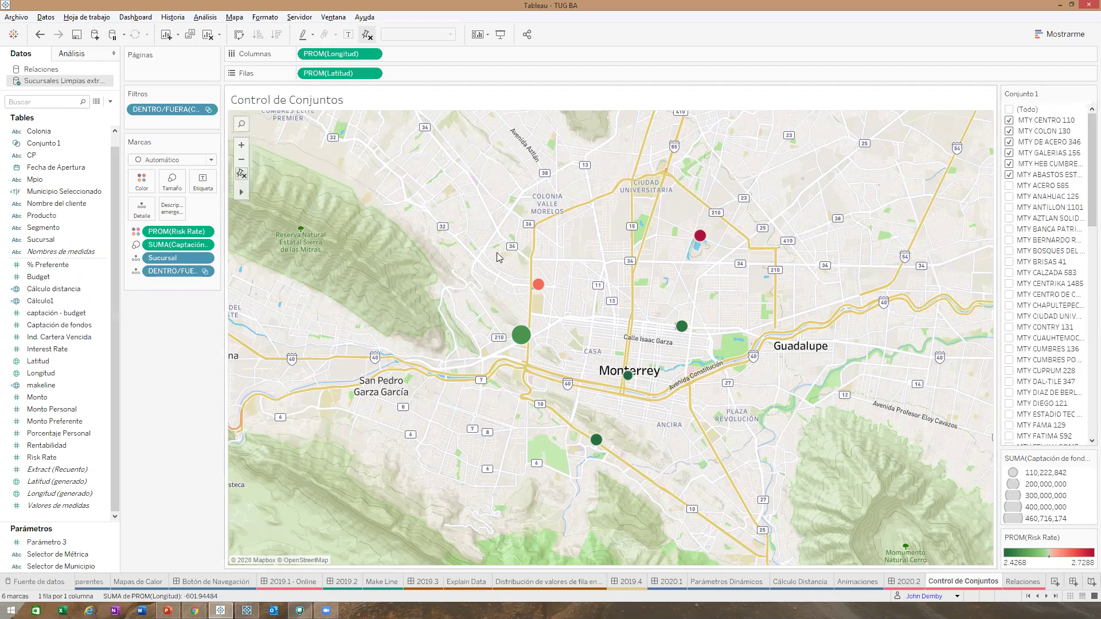
- Review the members of Conjunto 1 and add the MTY BOSQUES DEL... and MTY BERNARDO R... branches through the map's set control
click(40, 155)
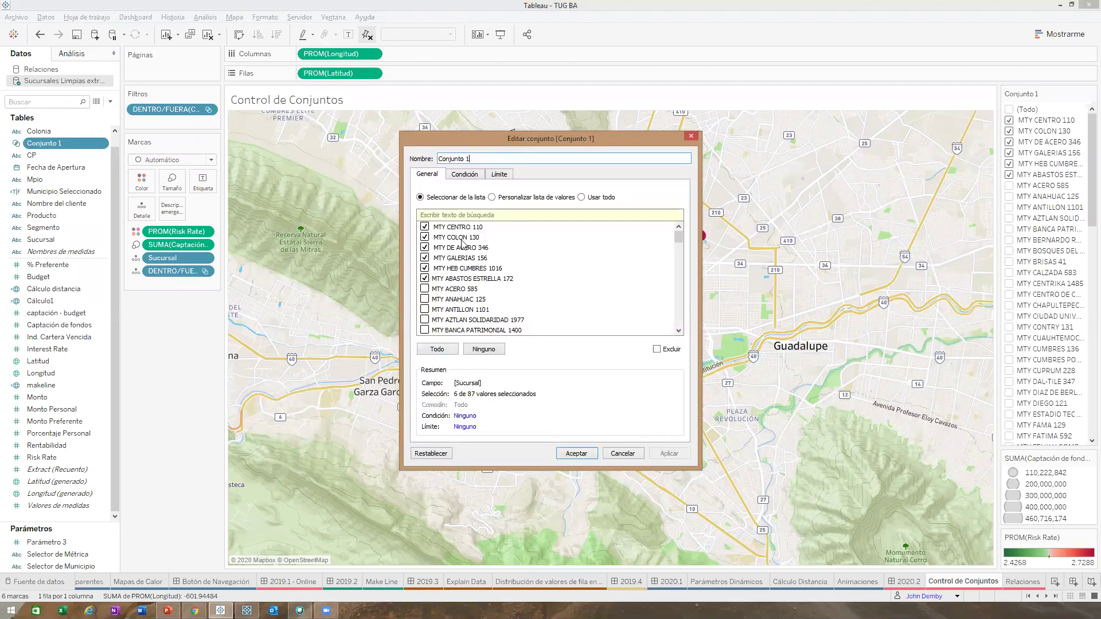
click(588, 454)
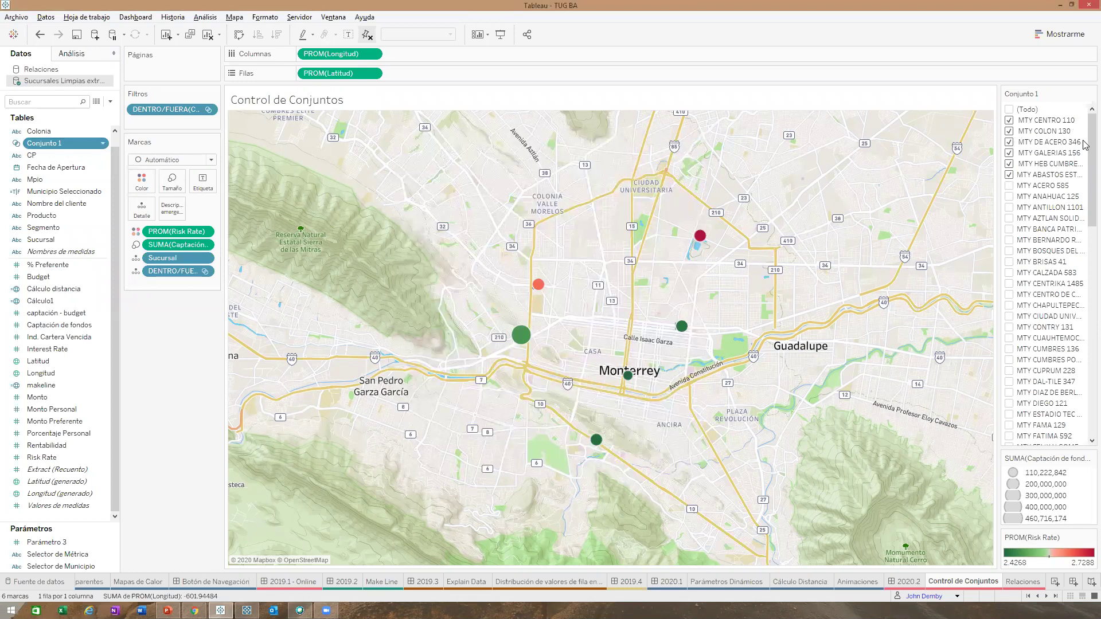
click(1009, 251)
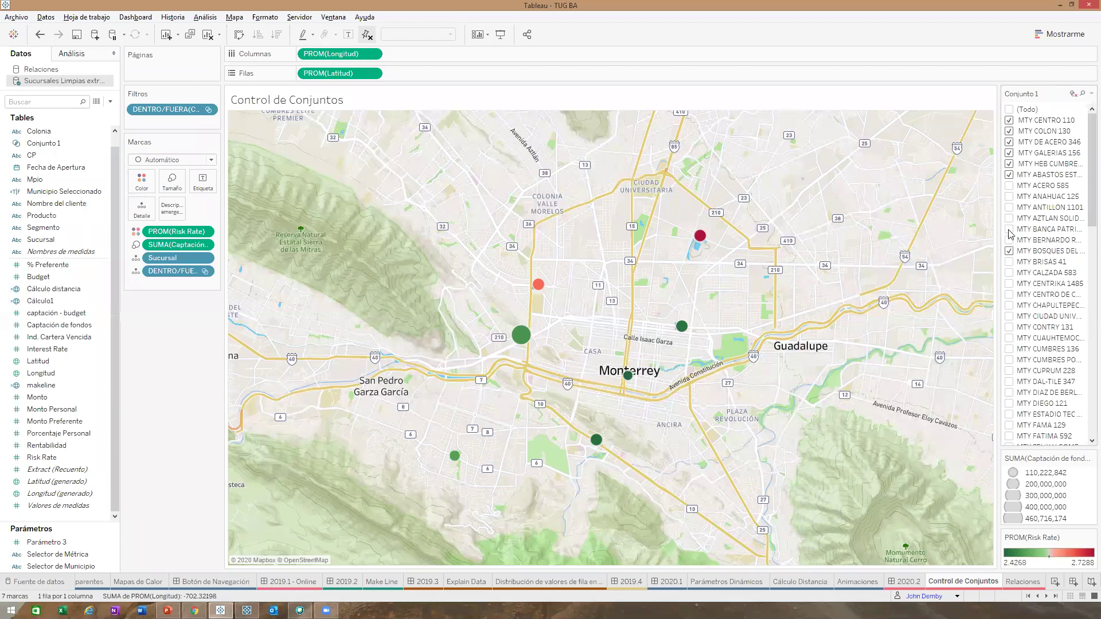
click(1009, 240)
- From the Relaciones sheet, go to the data source page, connect to Muestra - Supertienda and place the Compras table on the canvas
key(ctrl+Tab)
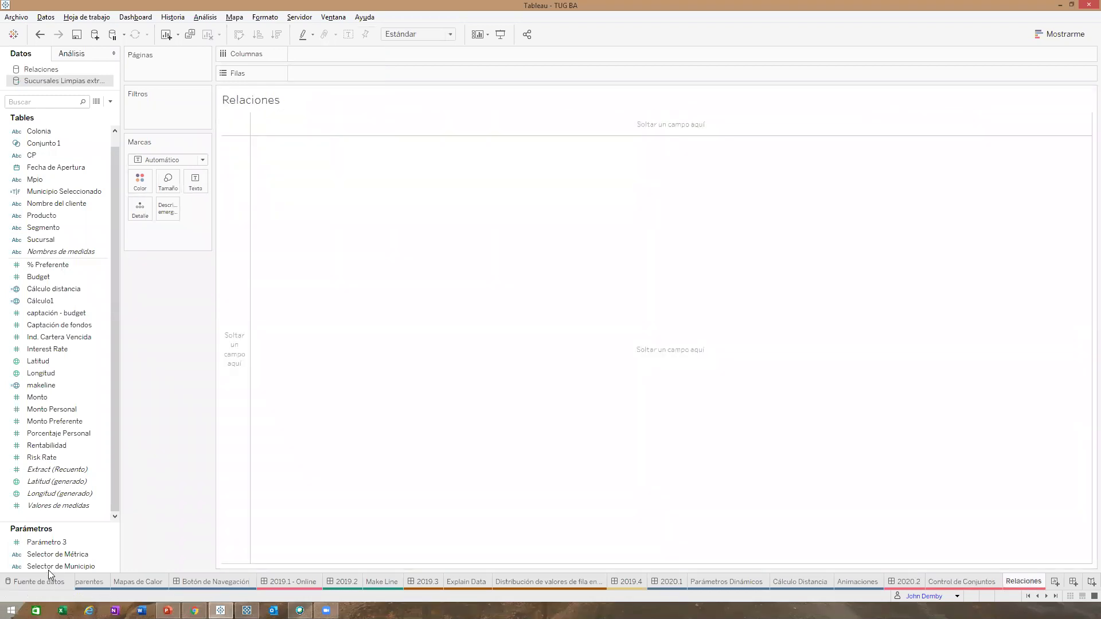
click(49, 579)
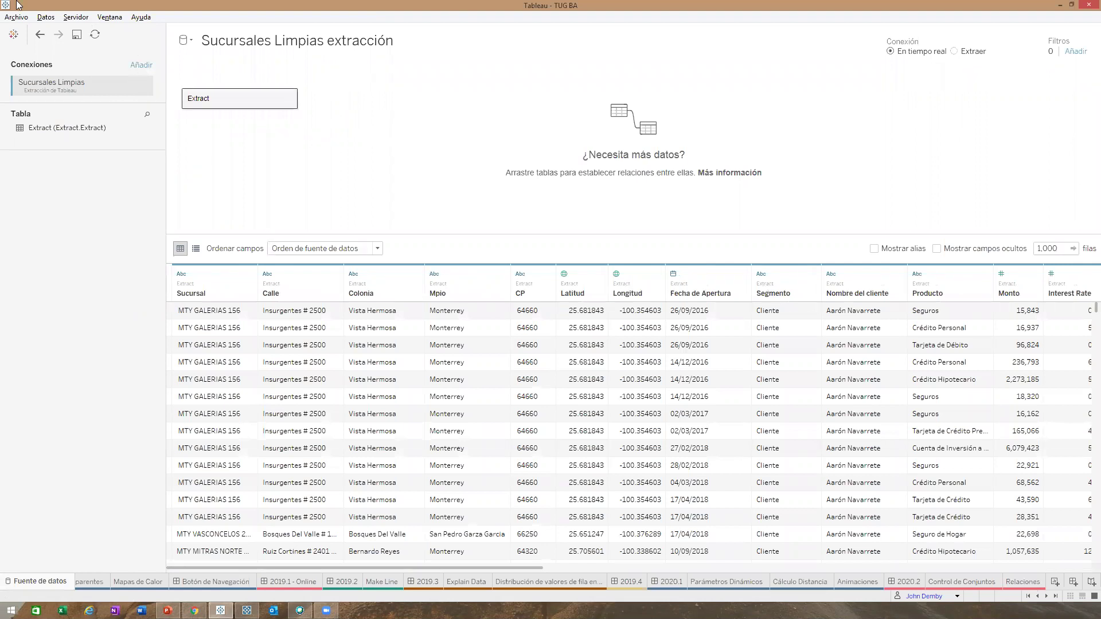
click(46, 17)
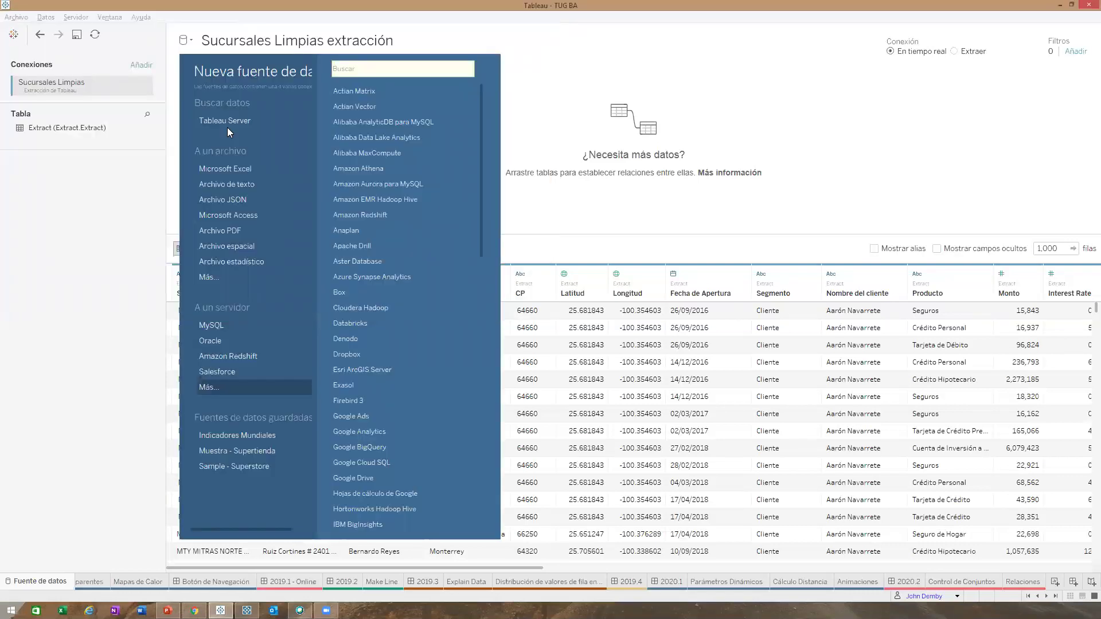
key(Escape)
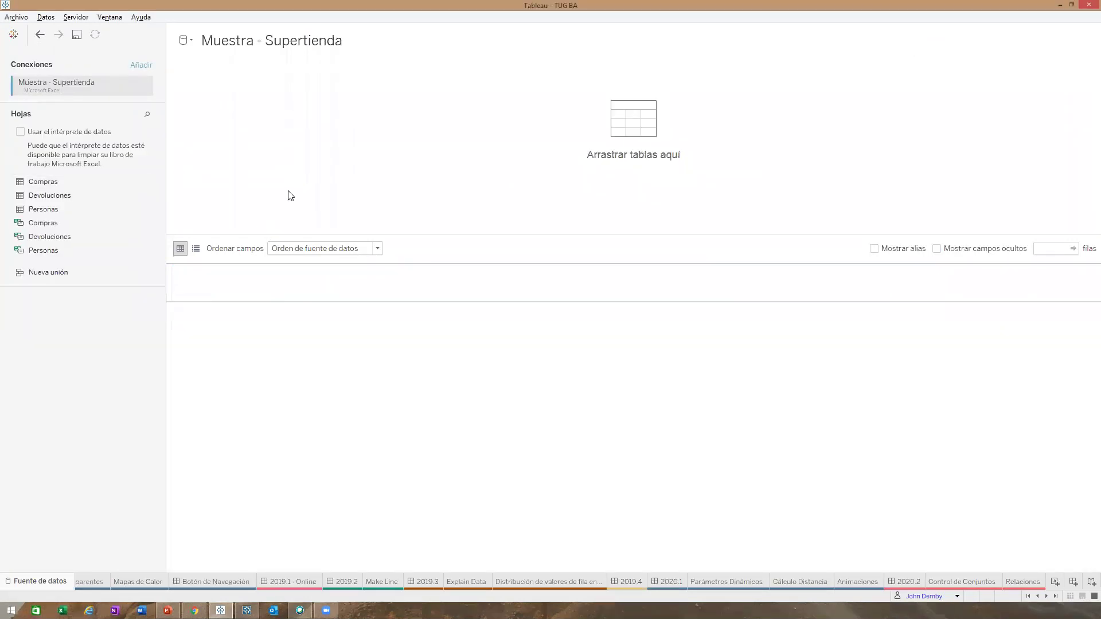
drag(292, 110, 288, 102)
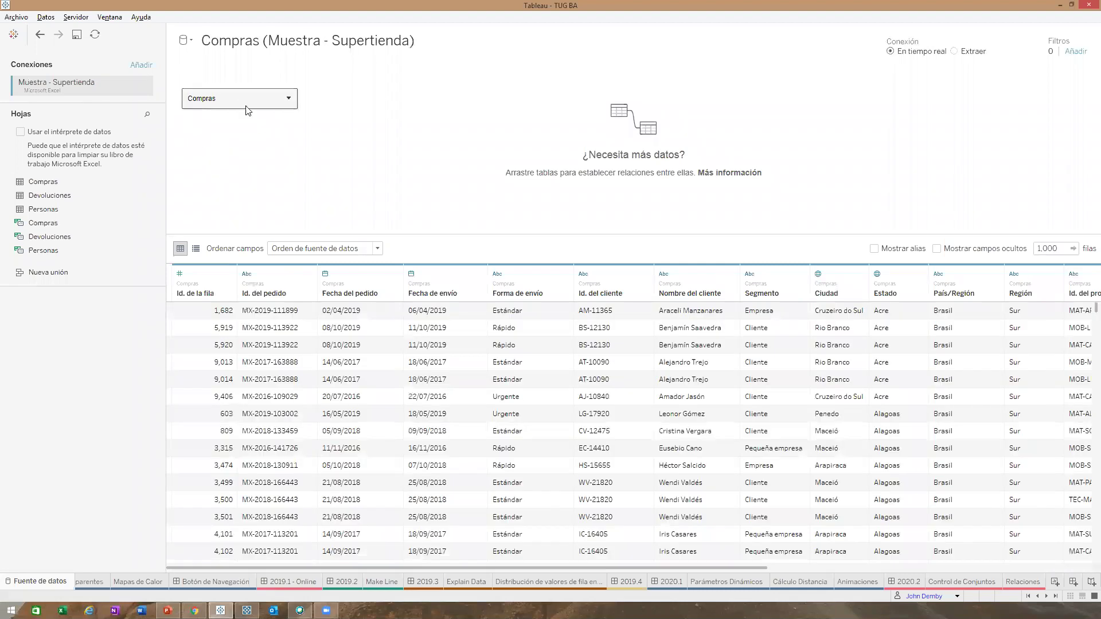
- Open the Compras logical table, join Devoluciones to Compras inside it and remove the joined table
click(288, 102)
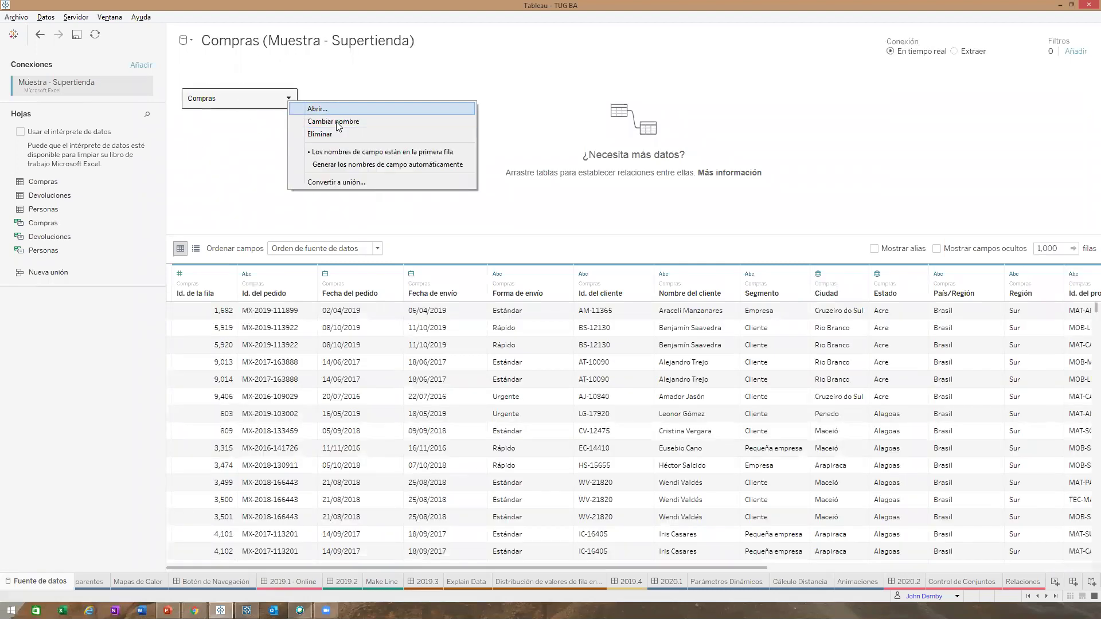
click(235, 106)
double_click(235, 107)
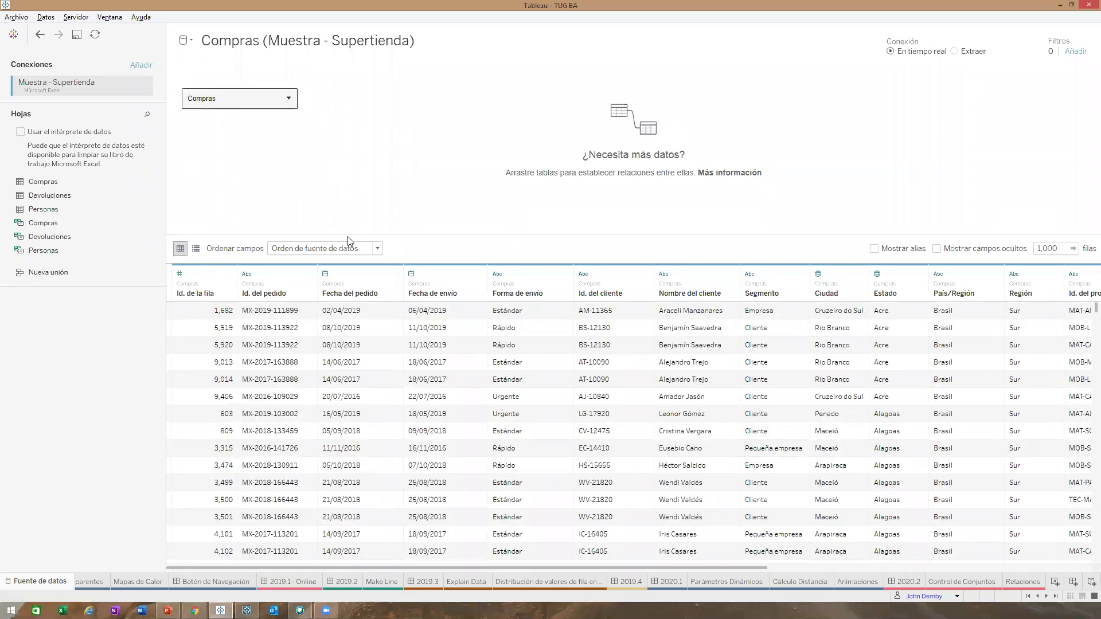
drag(347, 241, 368, 117)
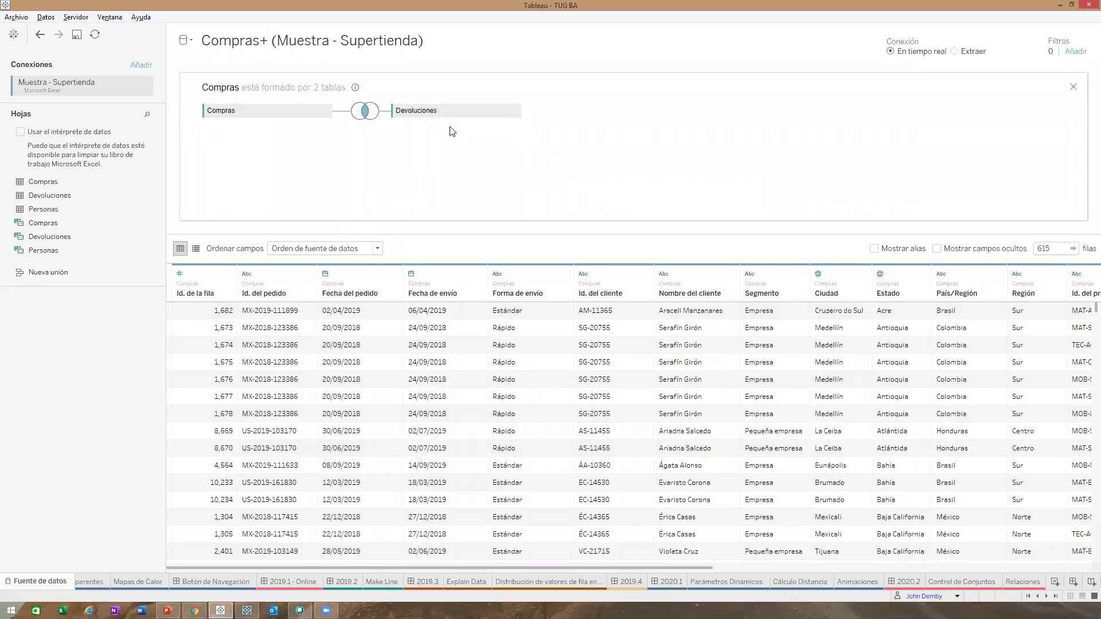
drag(446, 114, 622, 51)
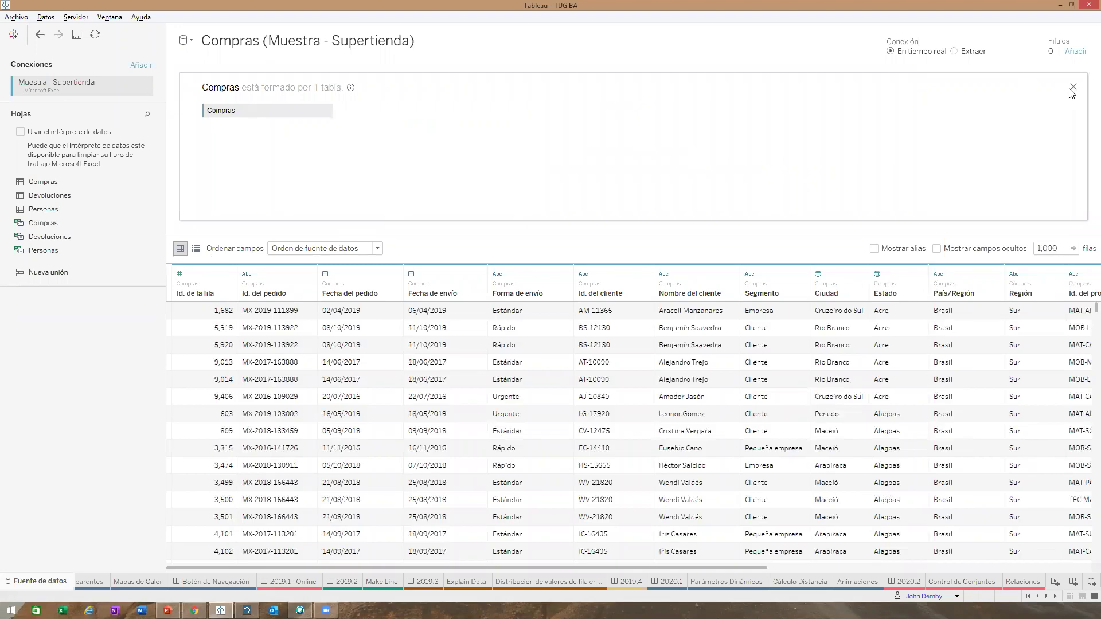
- Relate Devoluciones to Compras on Id. del pedido, review the relationship's performance options and close the relationship editor
drag(74, 196, 537, 167)
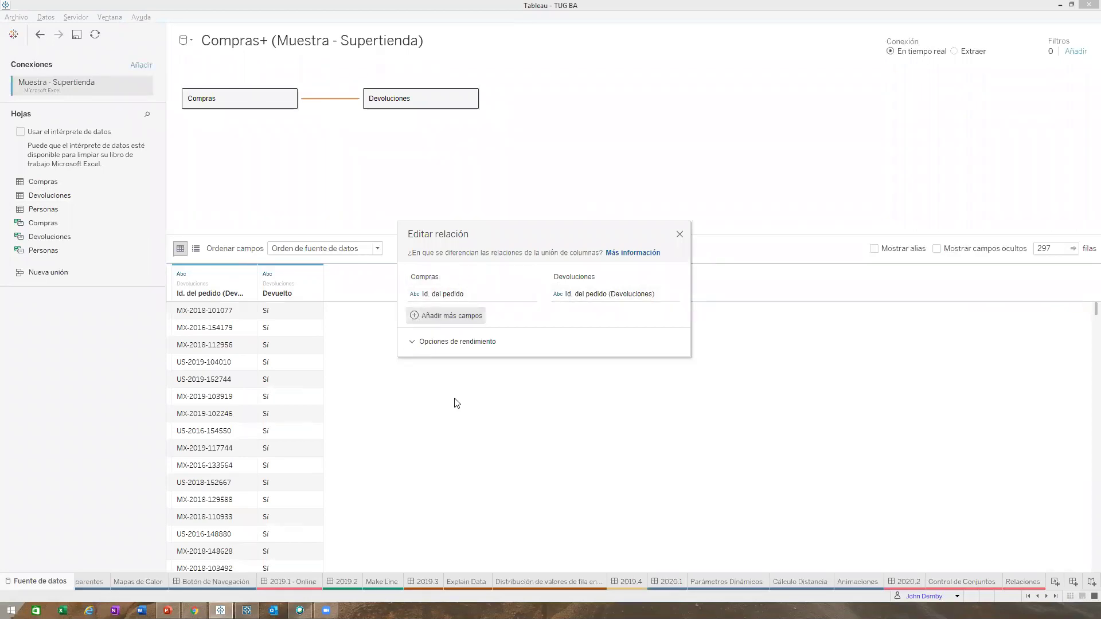
click(459, 342)
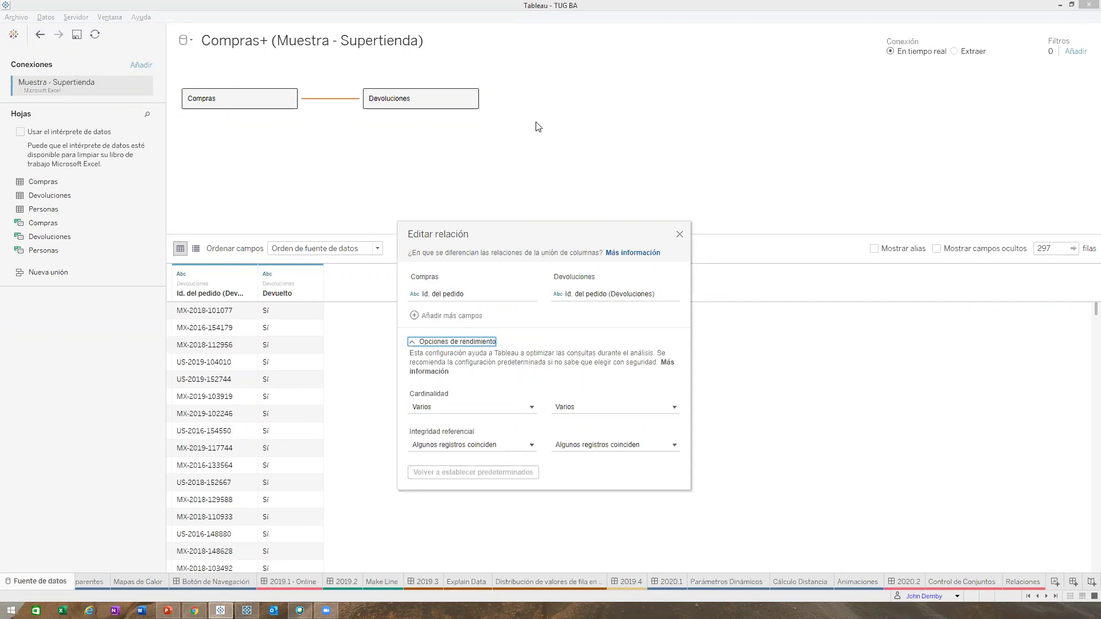
click(679, 234)
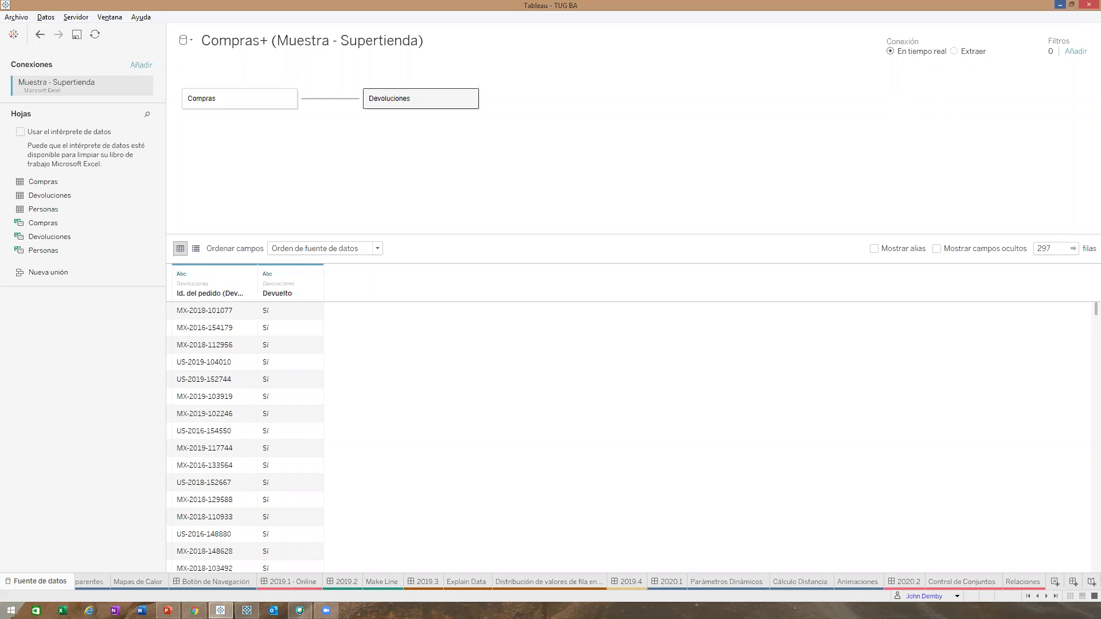
- Switch to the Tableau Online home page in the browser and try to dismiss the error notifications
click(1060, 4)
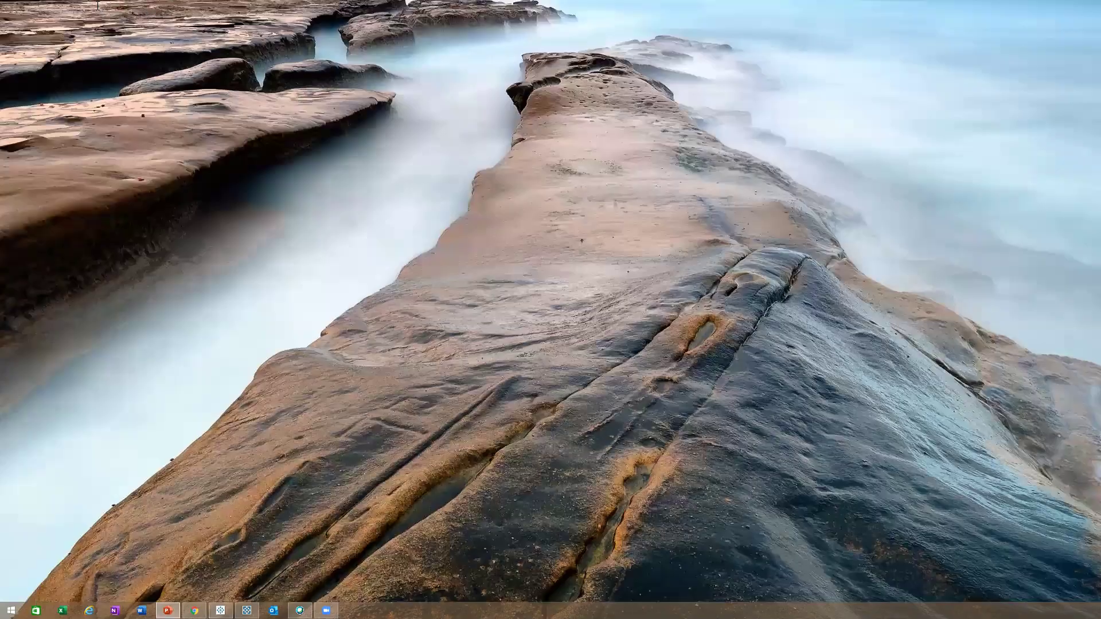
key(alt+Tab)
key(ctrl+Tab)
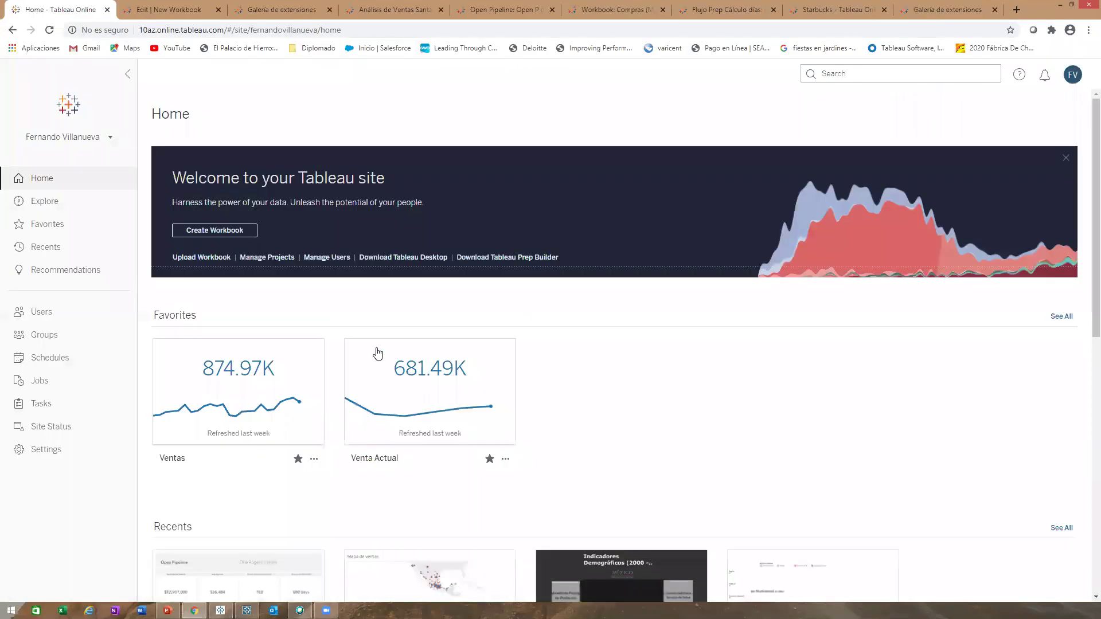
click(615, 105)
click(615, 87)
click(615, 84)
click(615, 83)
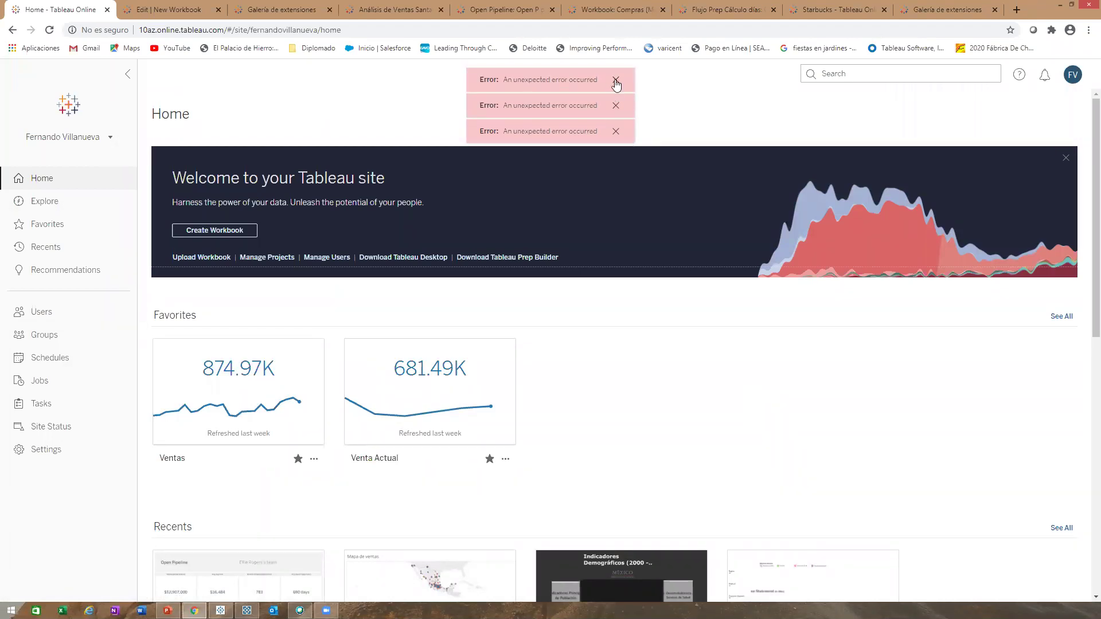
click(615, 84)
click(615, 82)
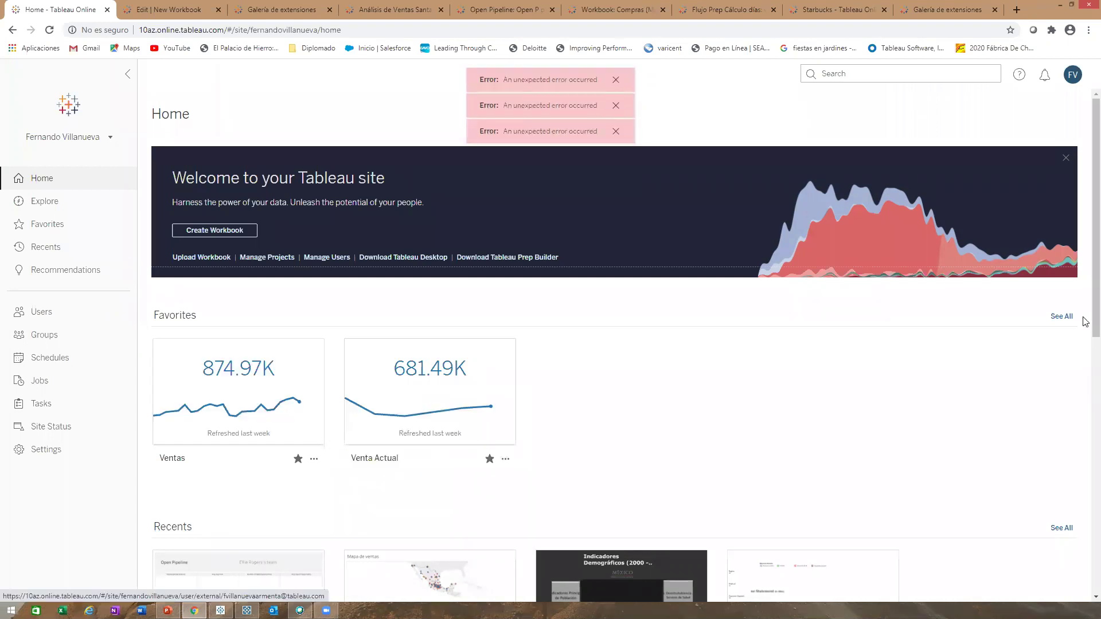
- Open the Monthly Distance view of Blue Bikes Demo_workbook from the default project in Explore
scroll(208, 348, down, 2)
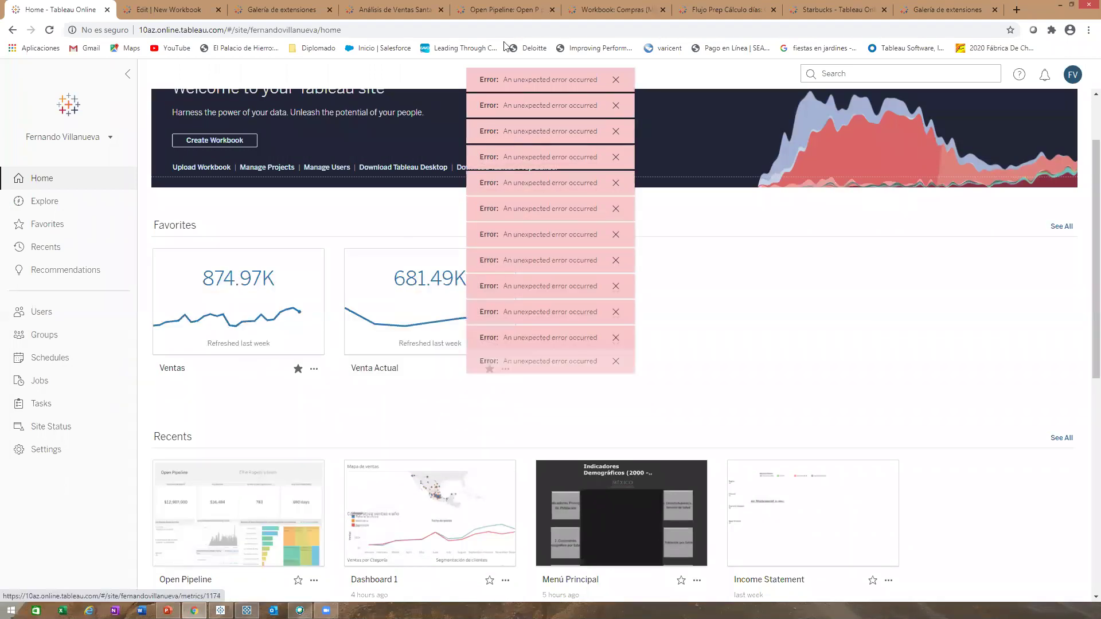
click(195, 9)
click(66, 12)
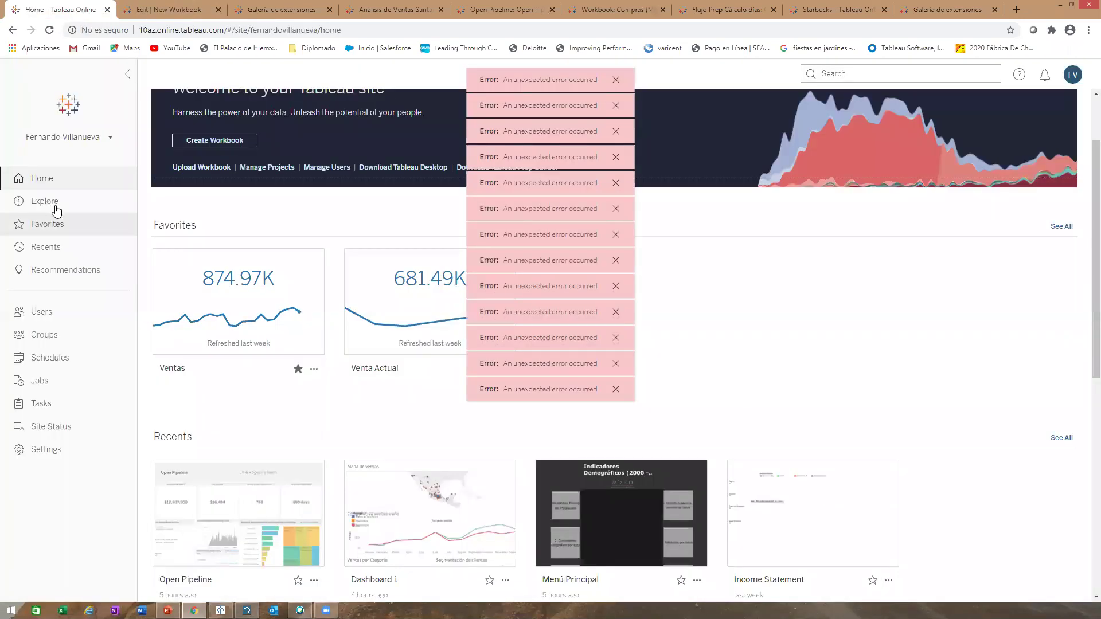
click(55, 206)
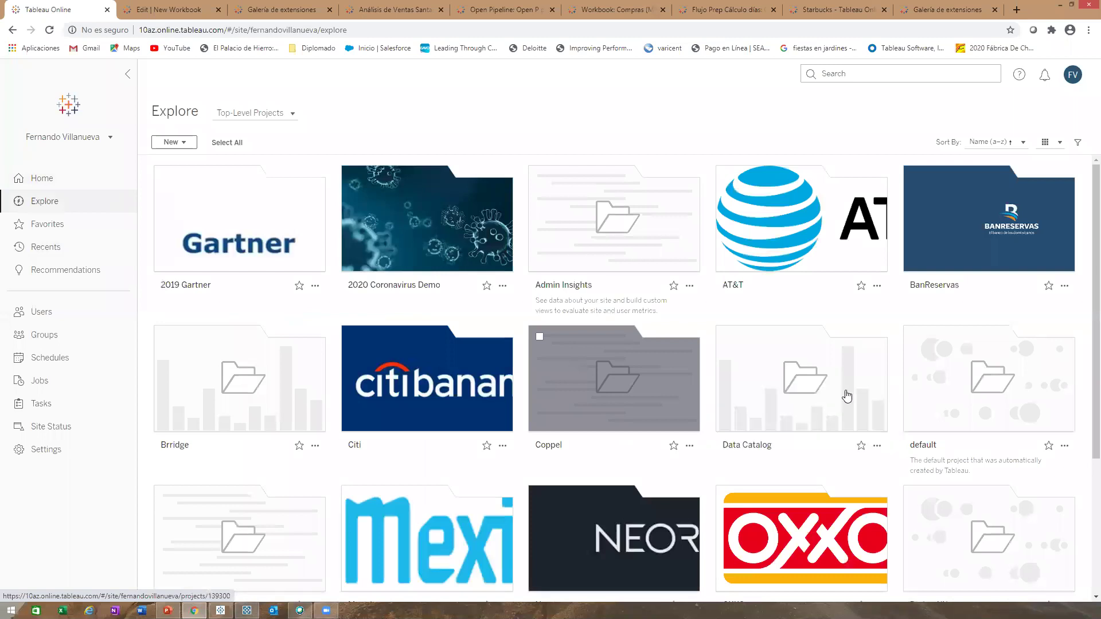
click(976, 424)
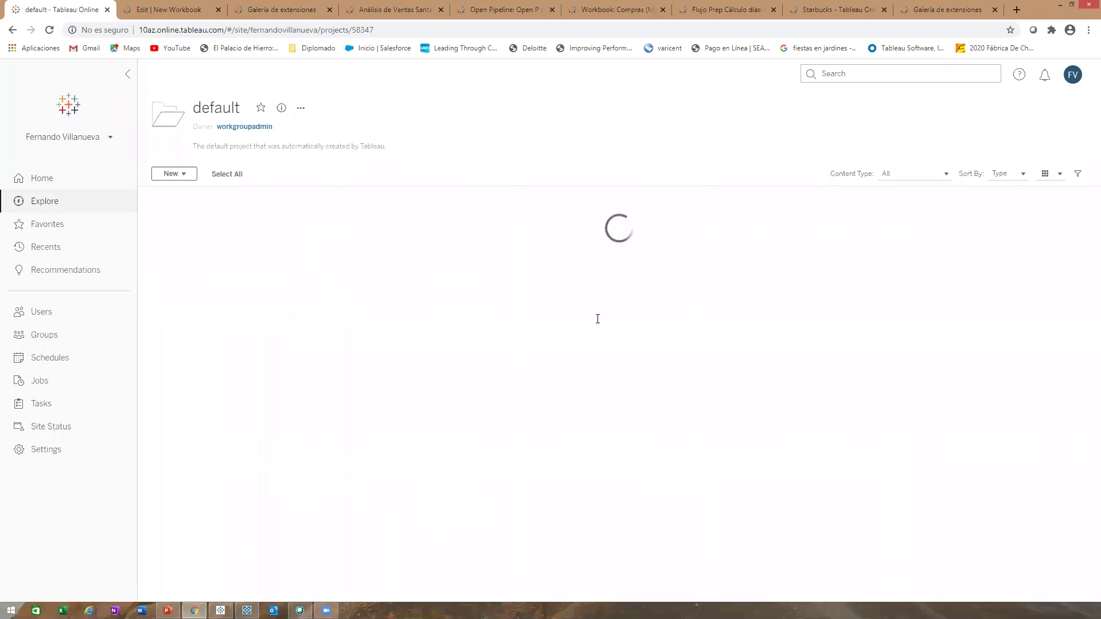
click(627, 262)
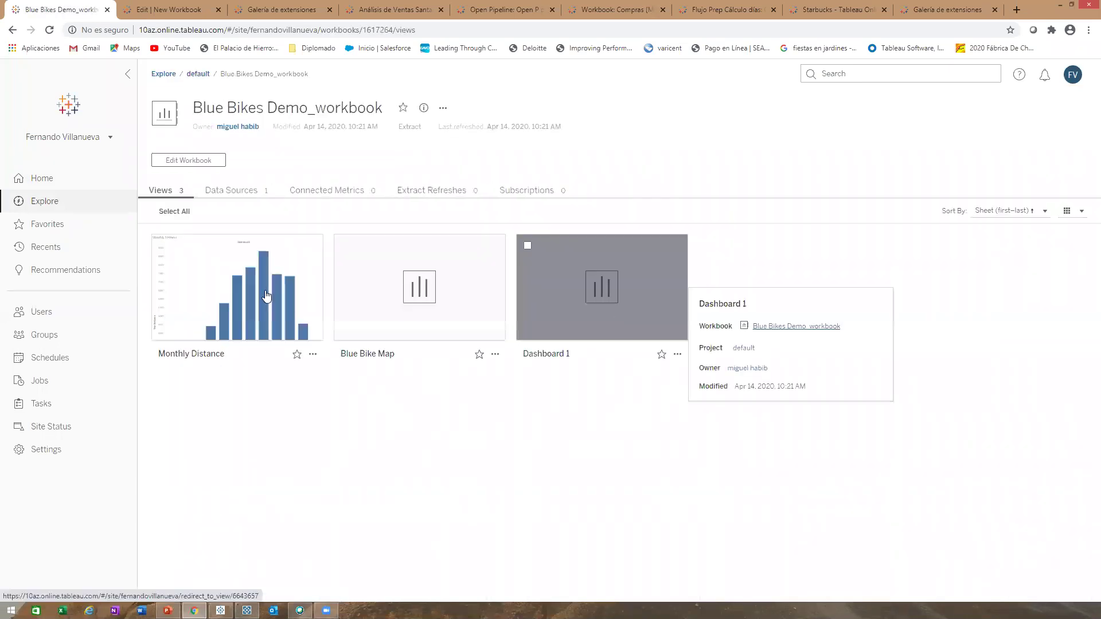
click(266, 296)
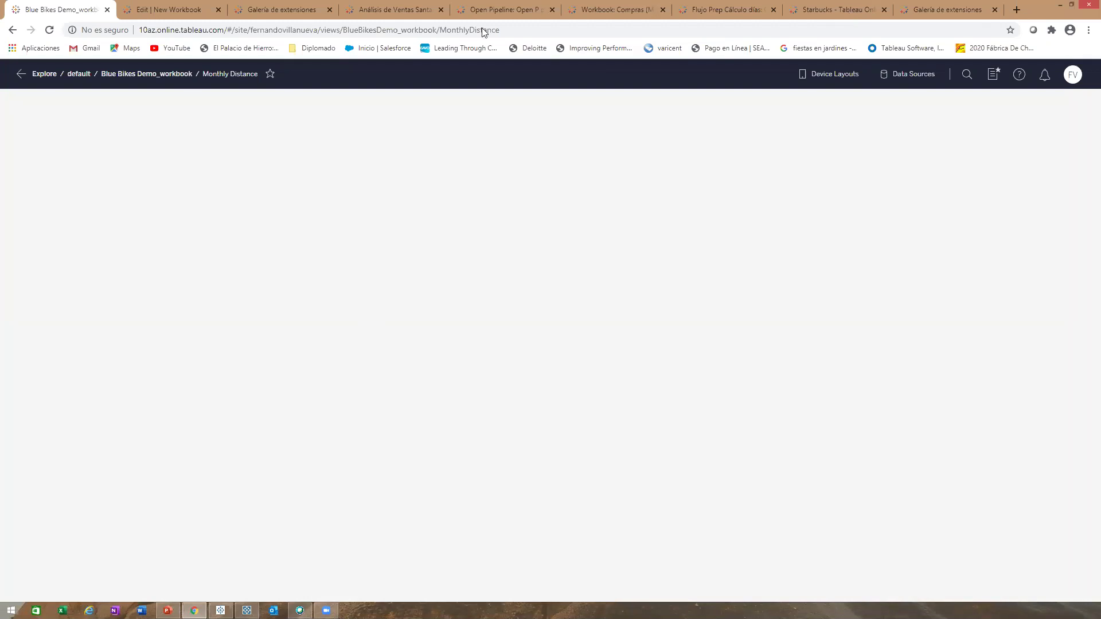
- Go to the Análisis de Ventas Santander dashboard in the browser and sign in to Tableau Online with the saved credentials
click(193, 8)
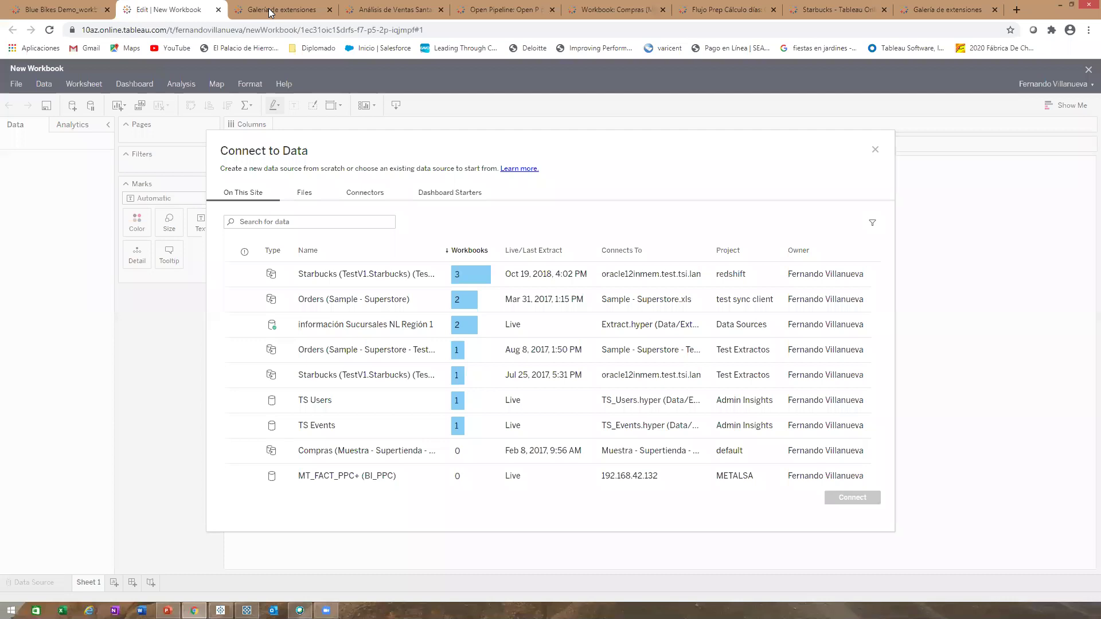
click(270, 11)
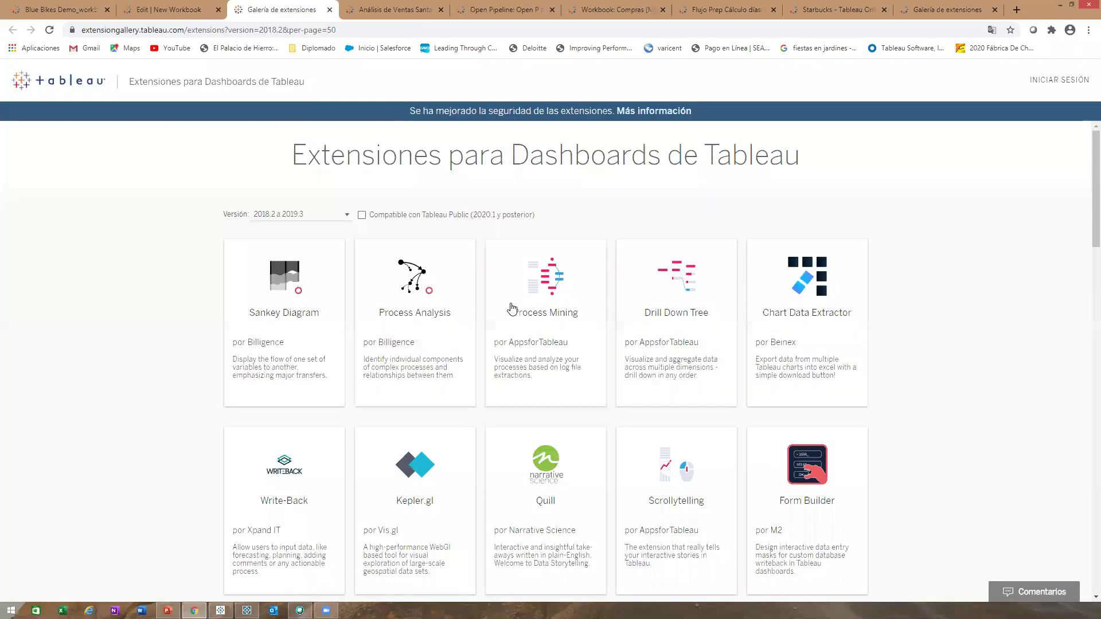
key(ctrl+Tab)
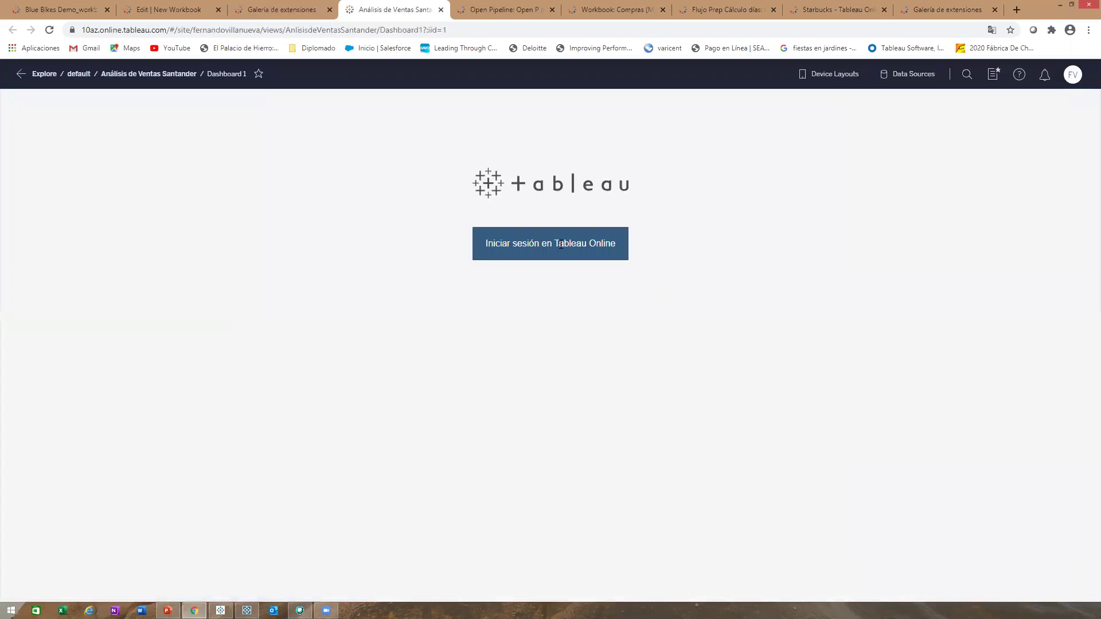
click(561, 245)
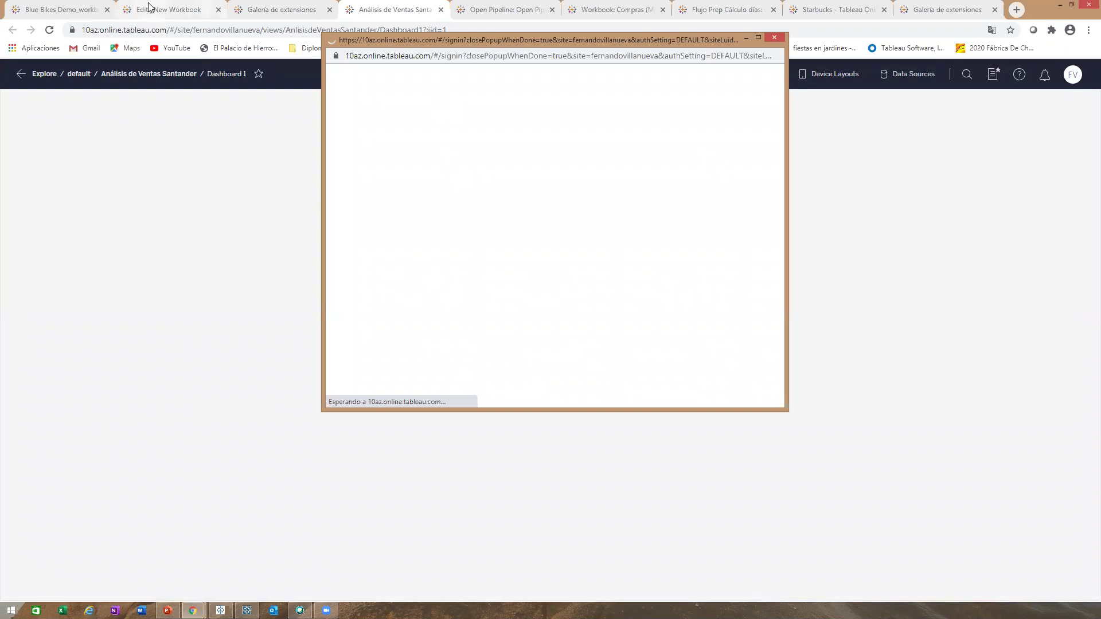
click(85, 10)
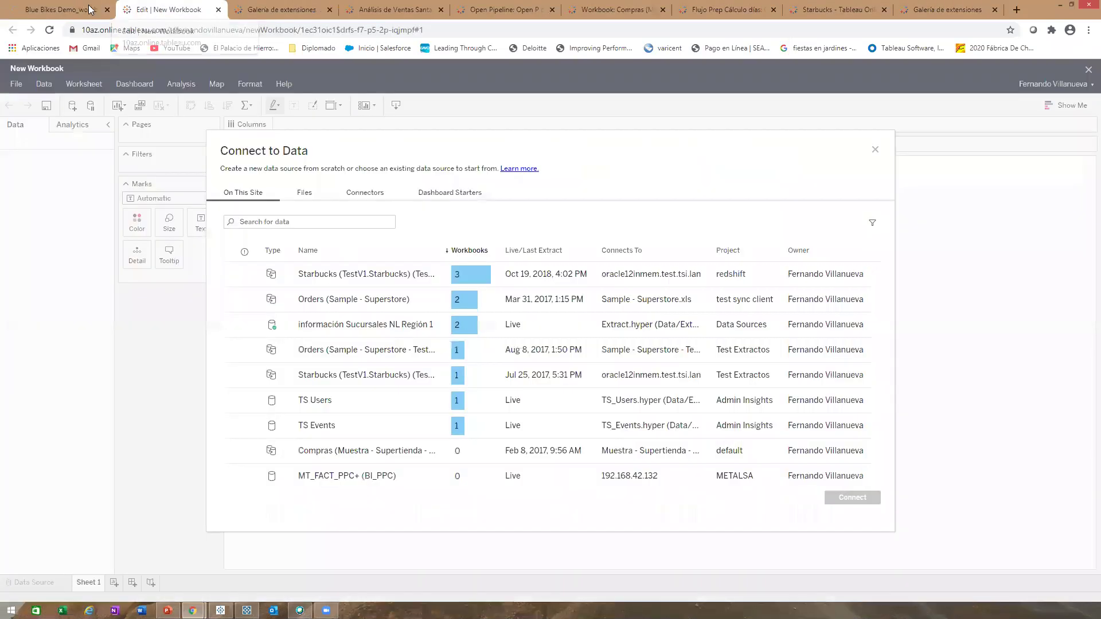
click(90, 9)
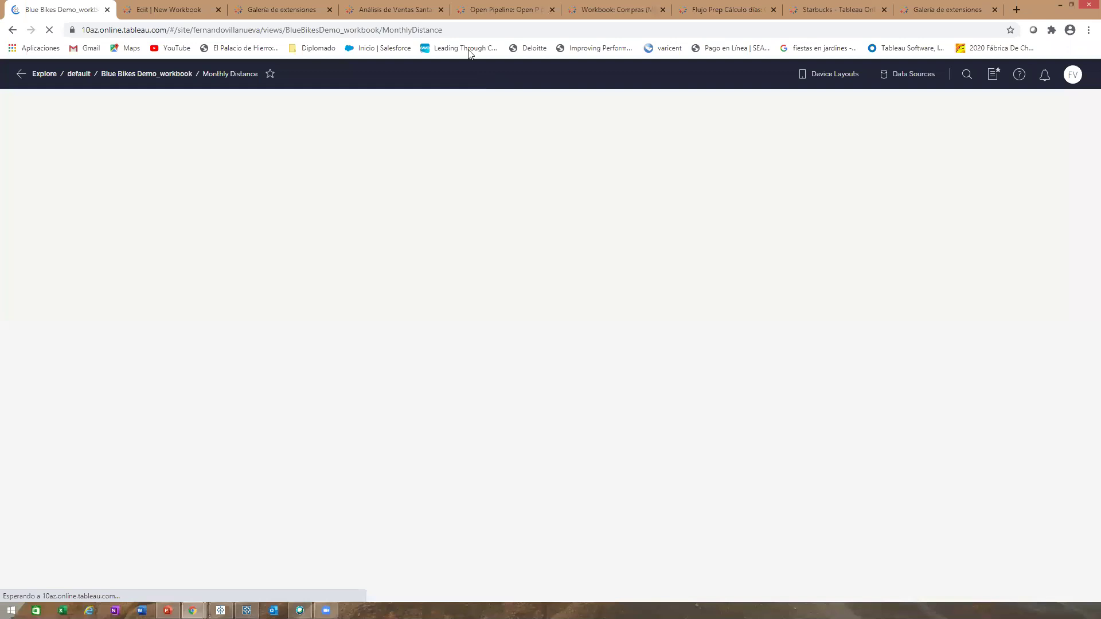
key(ctrl+4)
click(554, 253)
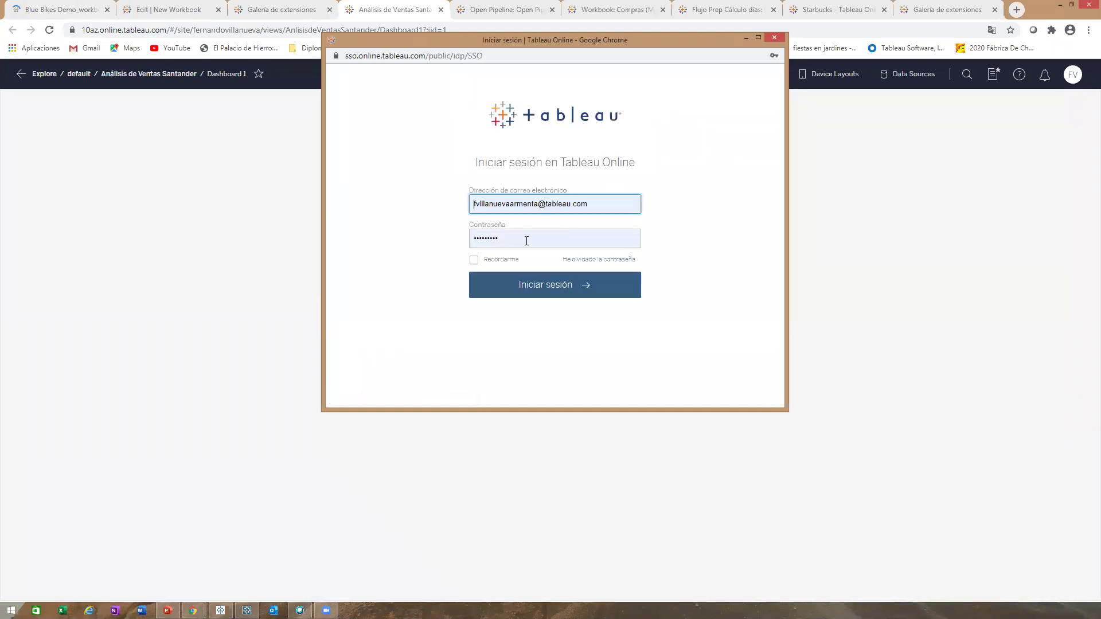
click(530, 292)
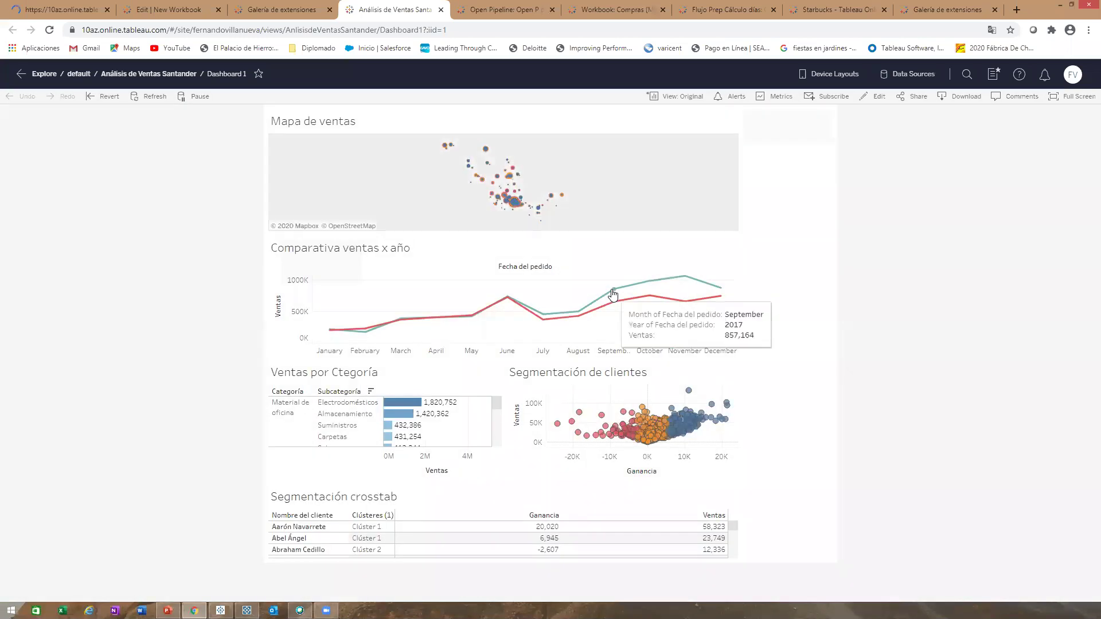
- View the metrics option of the Análisis de Ventas Santander dashboard and open the default project from Explore
click(778, 102)
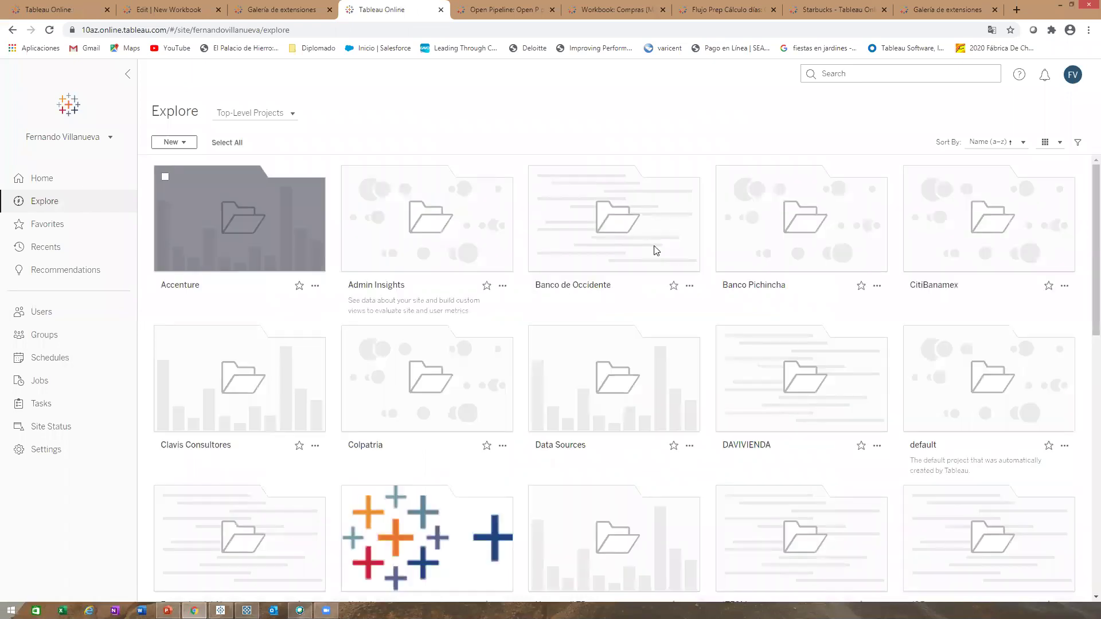
click(952, 387)
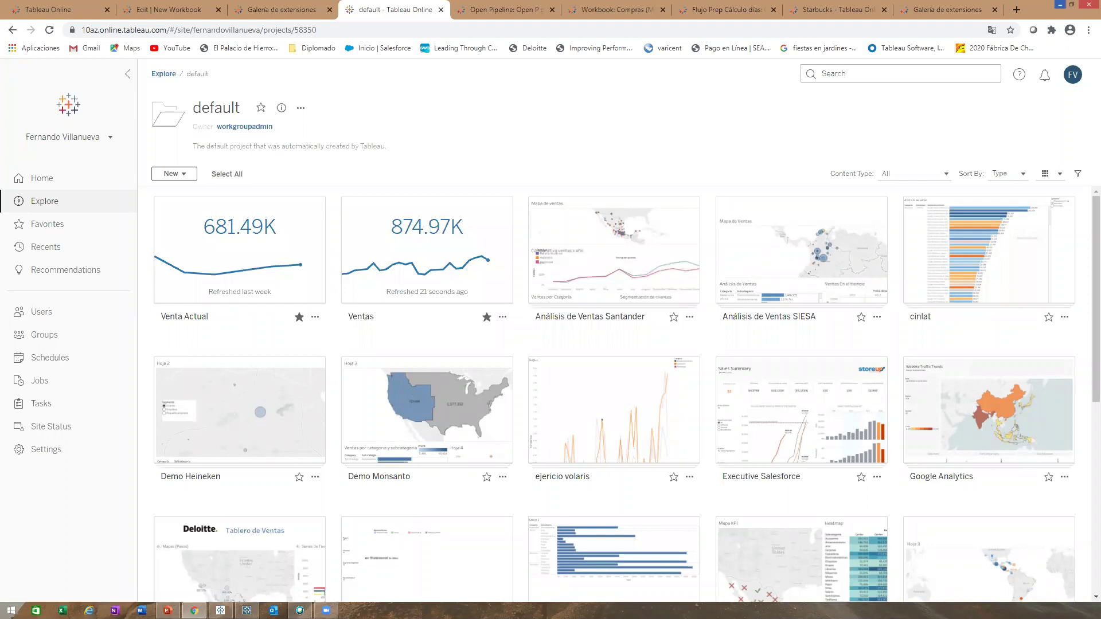
- Return to the slide presentation and advance to the slide on writing to external databases in Tableau Prep
key(super+d)
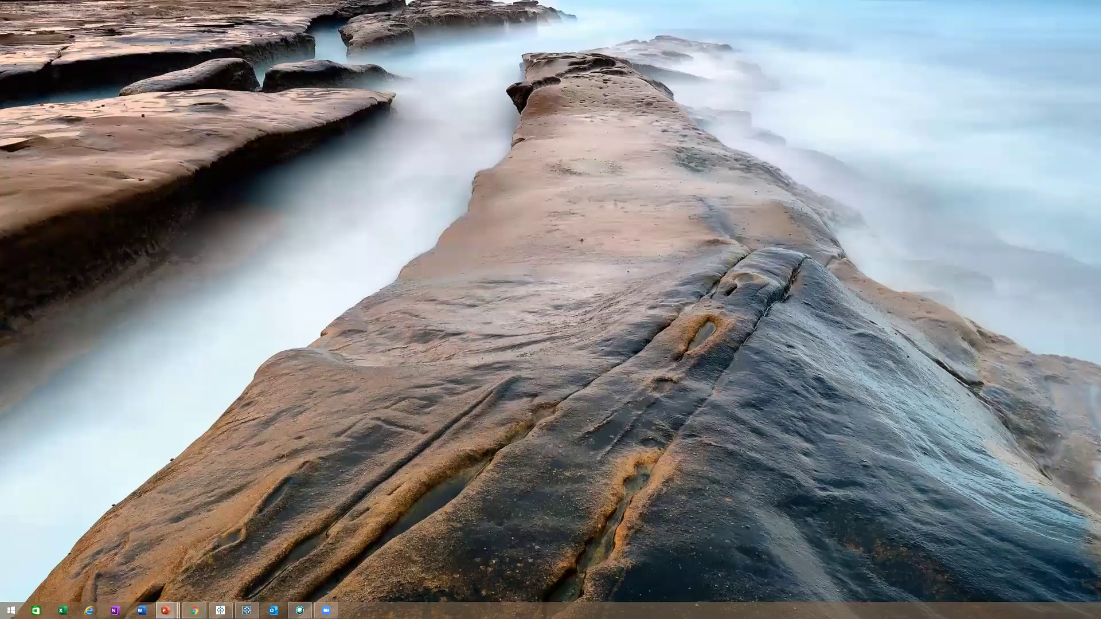
key(Right)
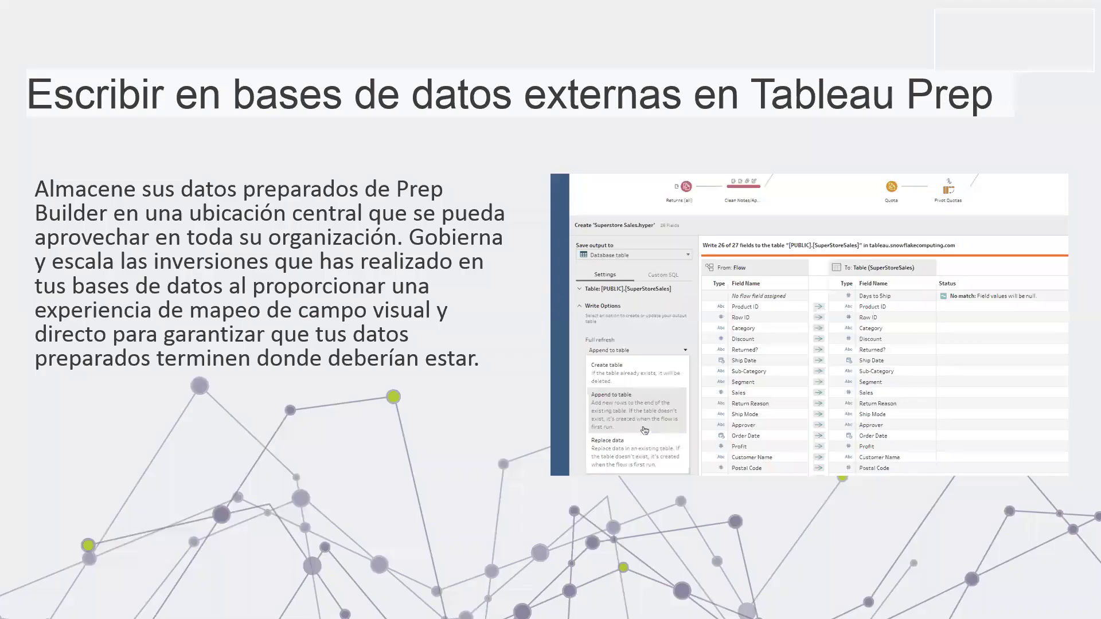